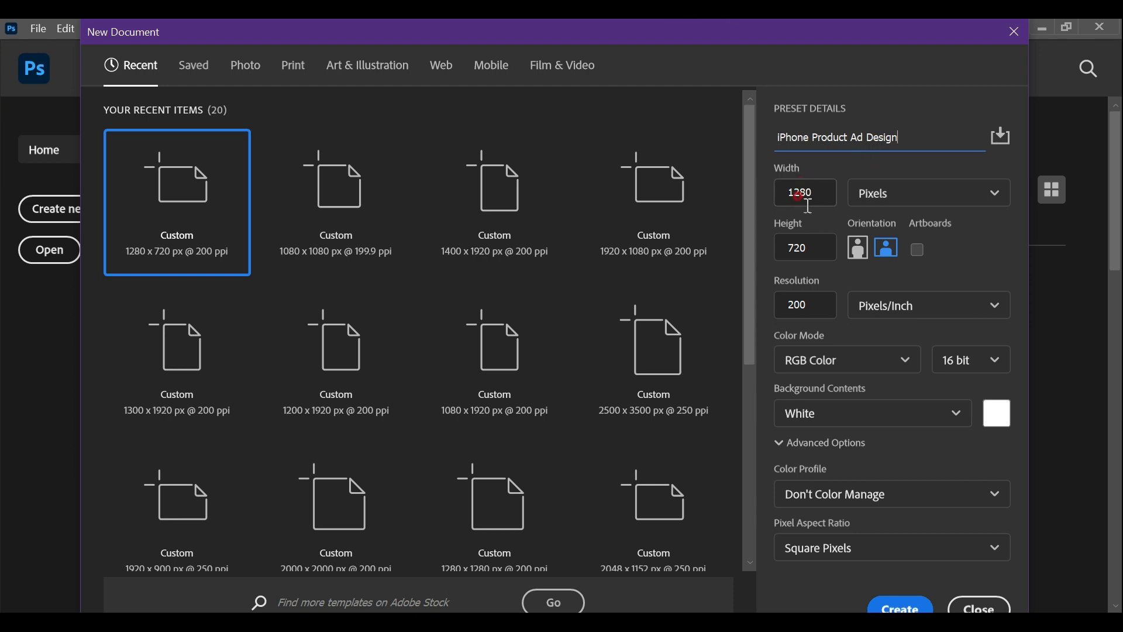
Create the landscape-oriented document with a width of 2000 pixels, a height of 1920 pixels and 200 pixels/inch
{"action": "left_click_drag", "start_coordinate": [835, 186], "coordinate": [792, 189]}
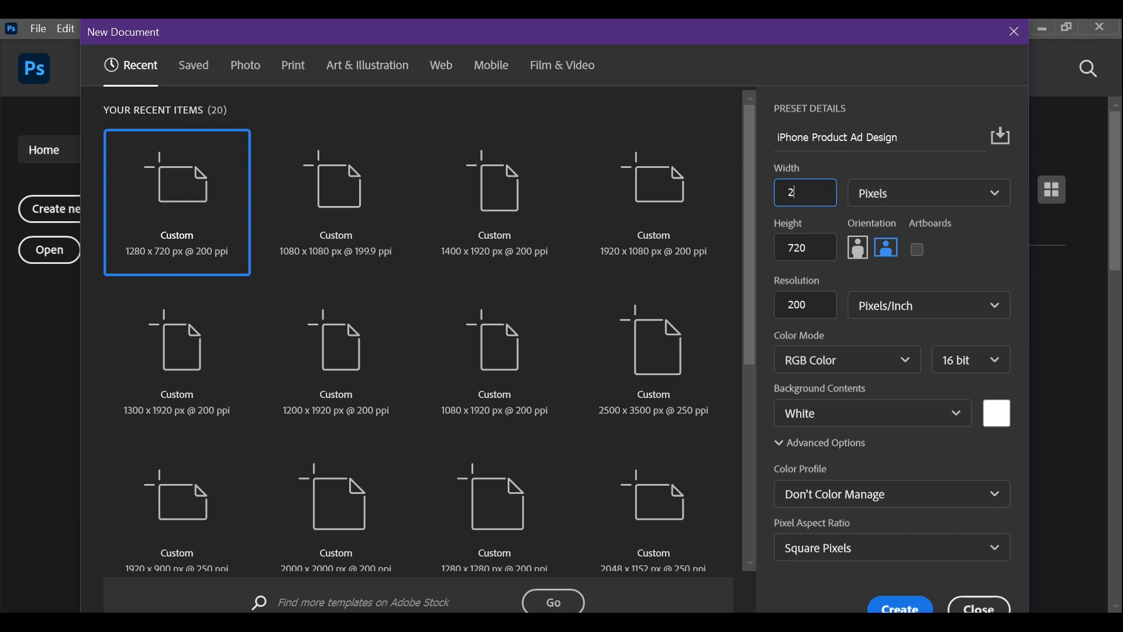
{"action": "left_click_drag", "start_coordinate": [815, 249], "coordinate": [779, 242]}
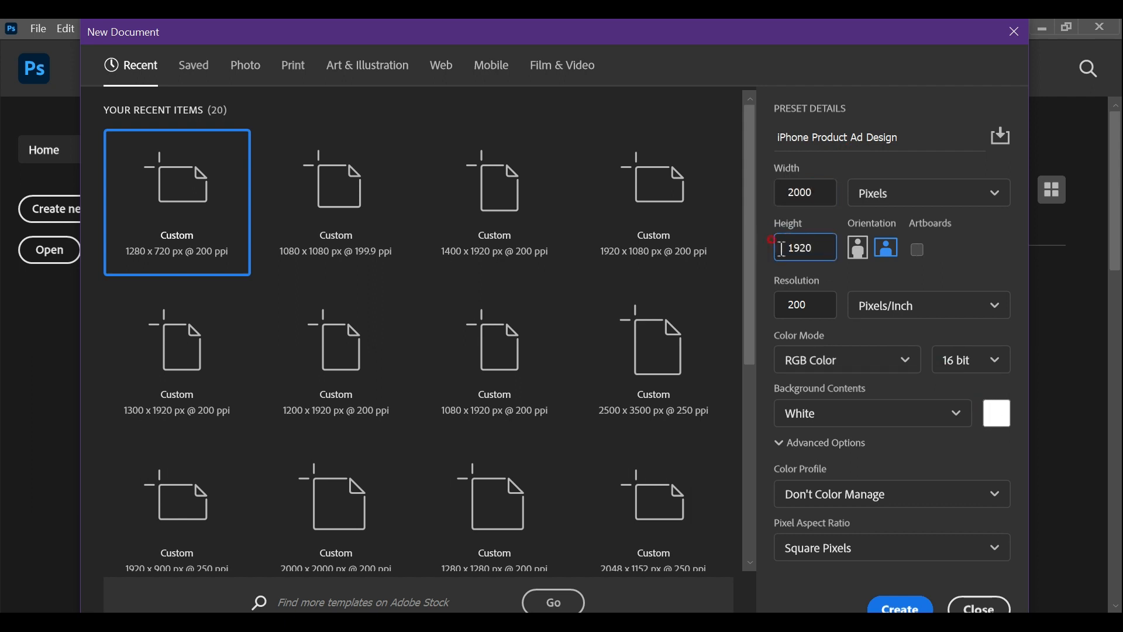
{"action": "type", "text": "1920"}
{"action": "left_click", "coordinate": [973, 245]}
{"action": "left_click", "coordinate": [858, 247]}
{"action": "left_click", "coordinate": [887, 246]}
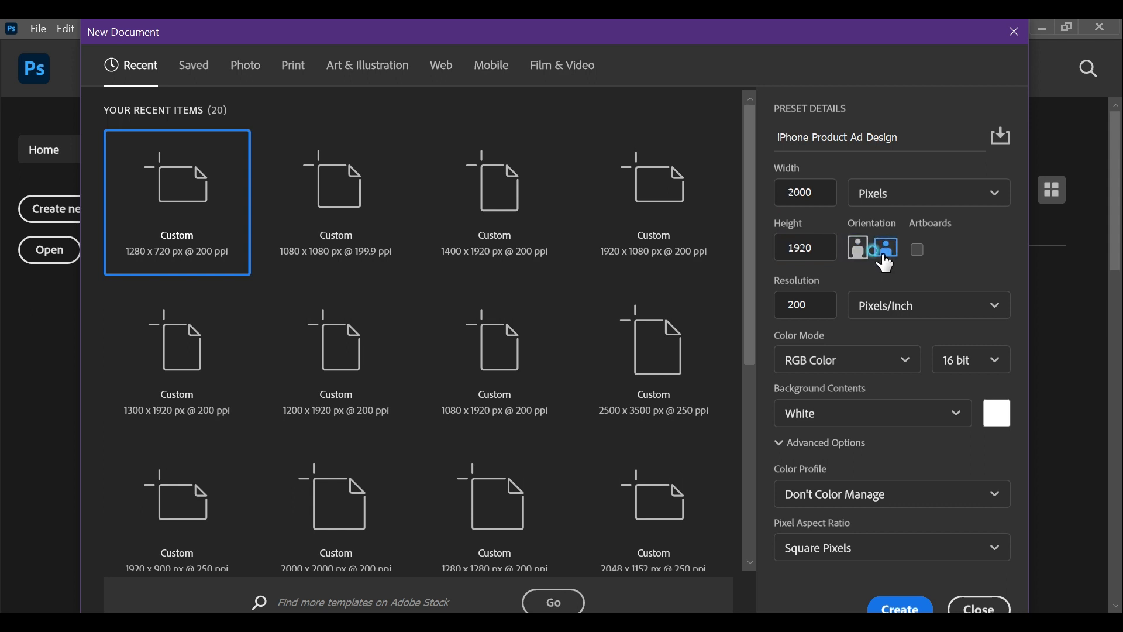
{"action": "left_click_drag", "start_coordinate": [796, 308], "coordinate": [842, 298]}
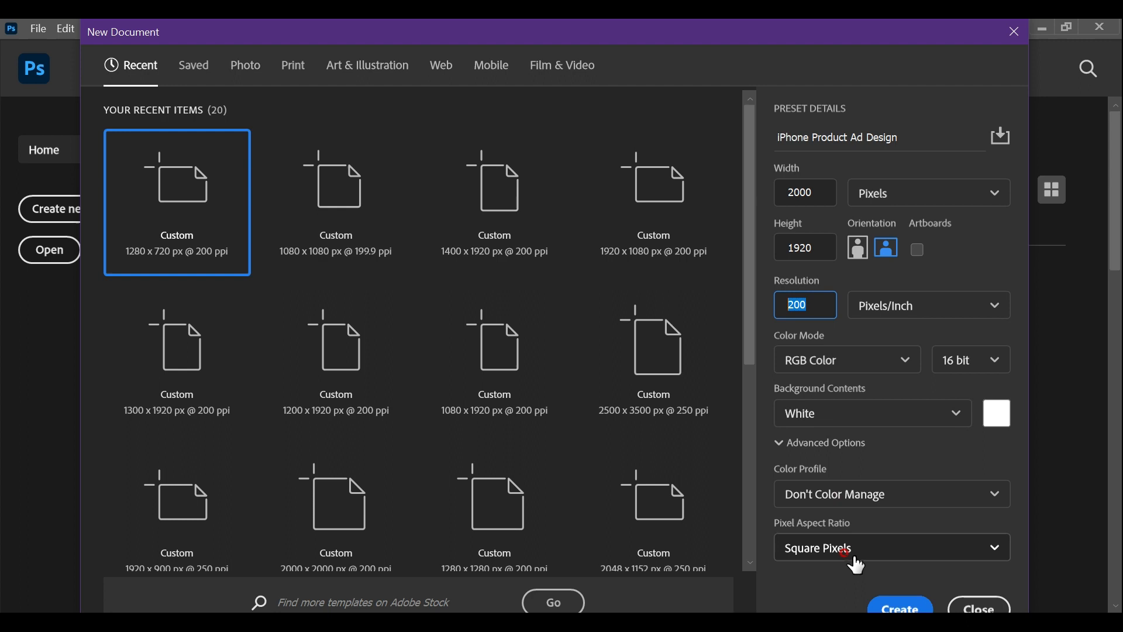
{"action": "left_click", "coordinate": [889, 605]}
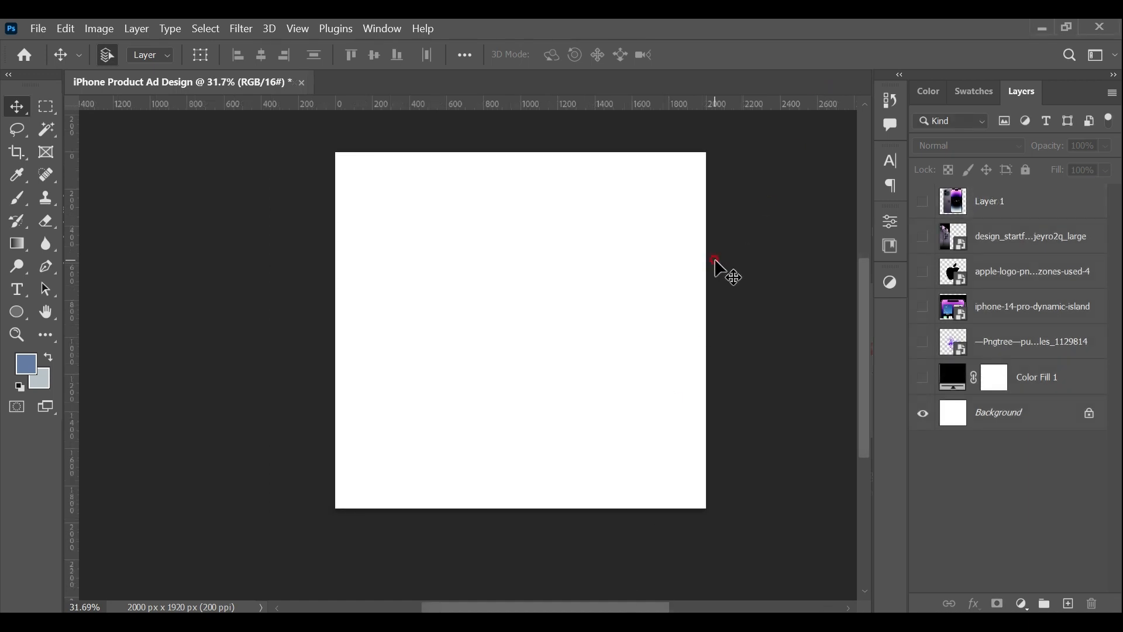
Add a gradient fill layer directly above the Background and delete the gradient's end opacity stop
{"action": "key", "text": "ctrl+0"}
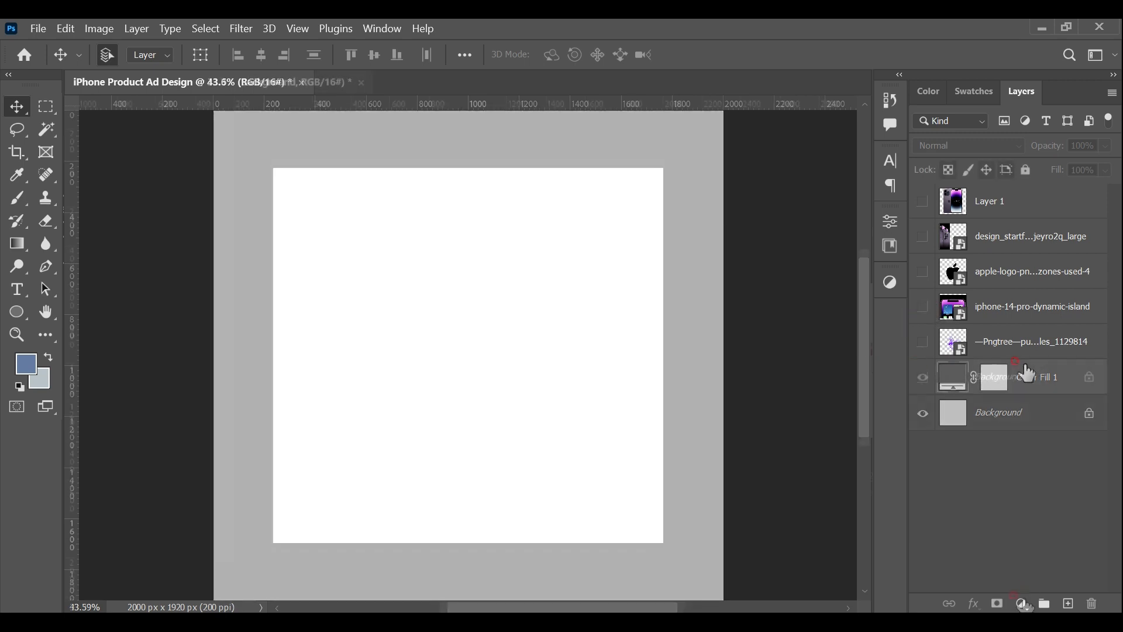
{"action": "left_click", "coordinate": [1022, 603]}
{"action": "left_click", "coordinate": [1034, 307]}
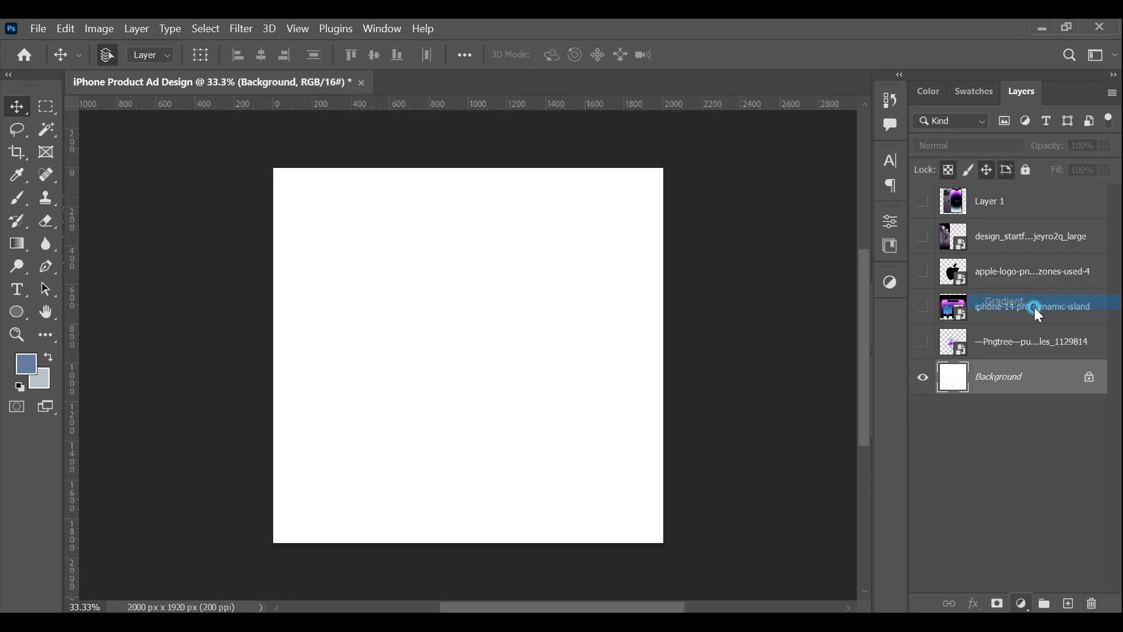
{"action": "left_click", "coordinate": [763, 216]}
{"action": "left_click", "coordinate": [469, 340]}
{"action": "key", "text": "Delete"}
Set the start colour stop of the fill layer's gradient to black (000000)
{"action": "left_click", "coordinate": [116, 387]}
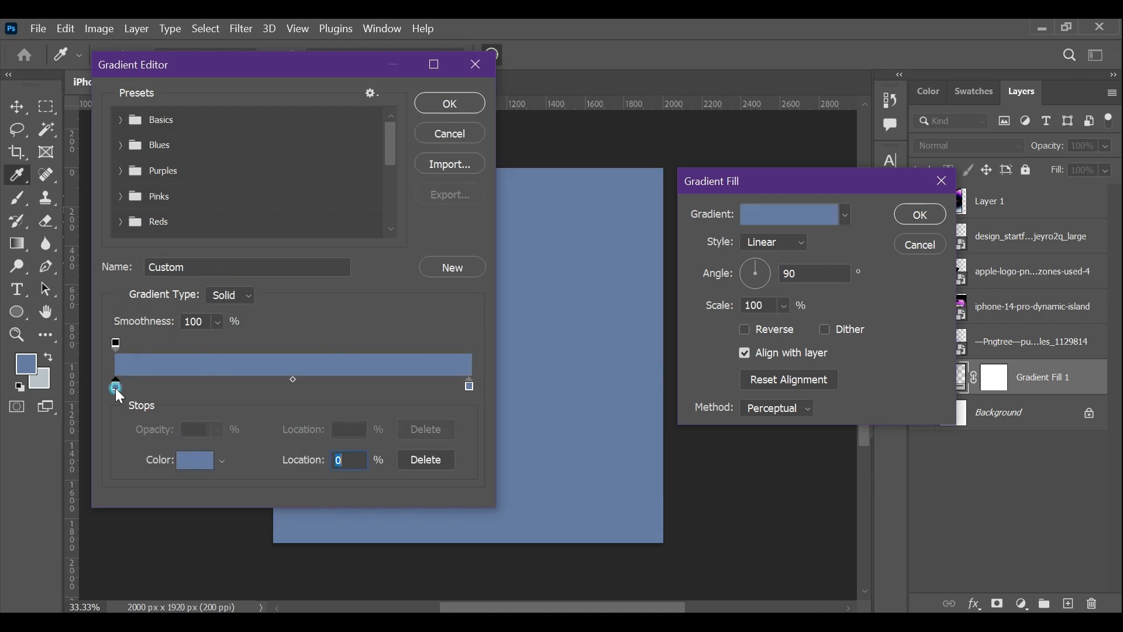
{"action": "double_click", "coordinate": [114, 388]}
{"action": "left_click_drag", "start_coordinate": [346, 237], "coordinate": [419, 313]}
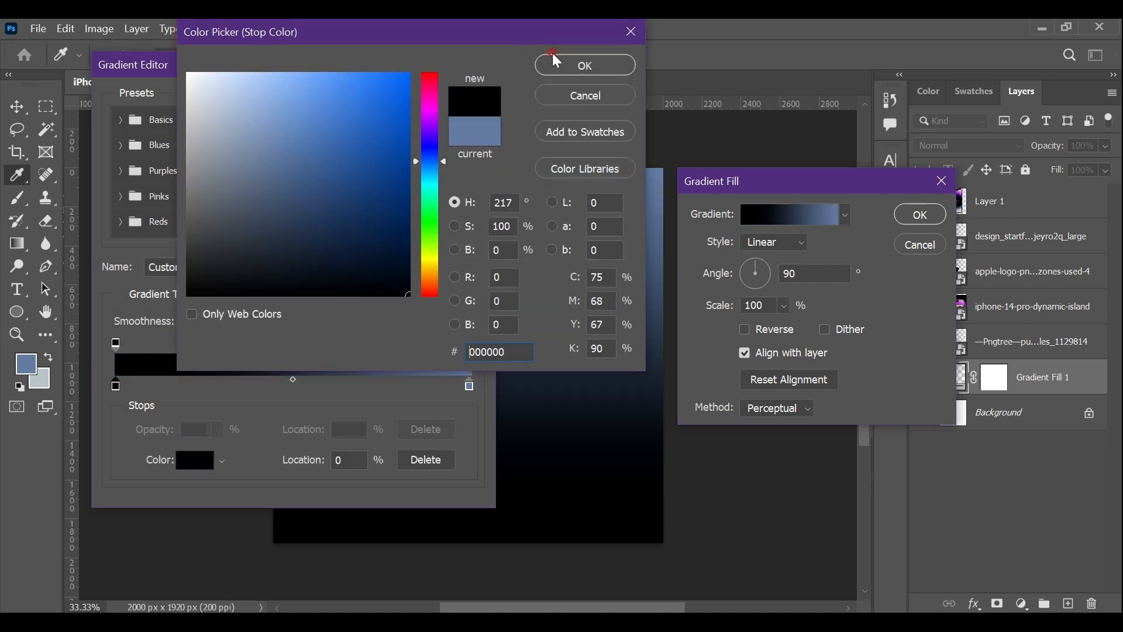
{"action": "left_click", "coordinate": [584, 65]}
Set the end colour stop of the fill layer's gradient to dark purple (400c65)
{"action": "left_click", "coordinate": [469, 384]}
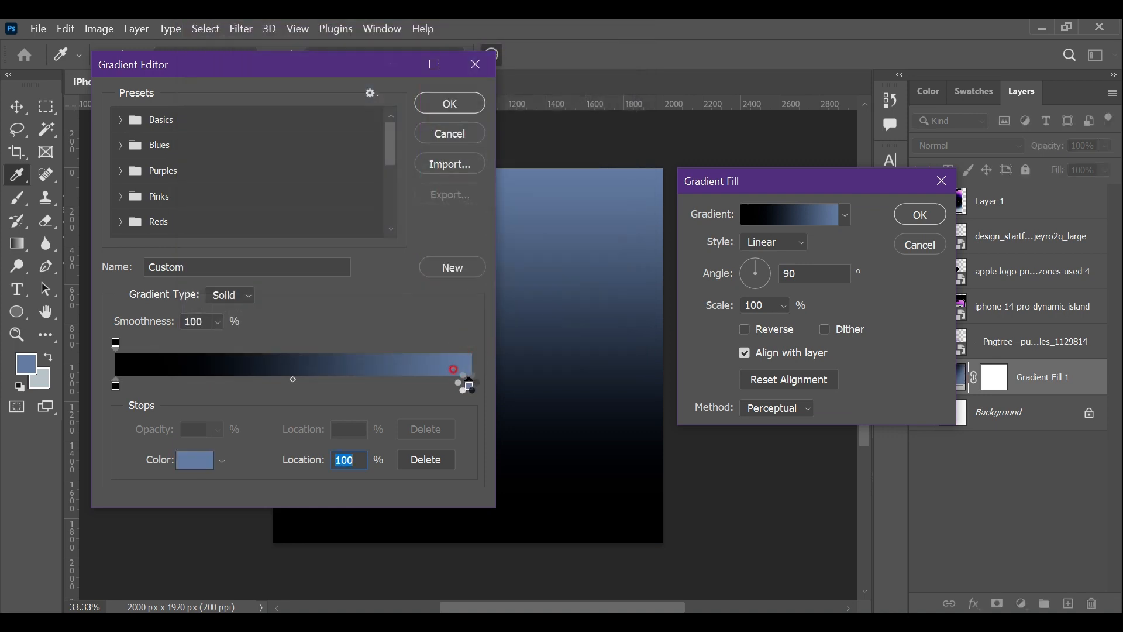
{"action": "double_click", "coordinate": [469, 383]}
{"action": "mouse_move", "coordinate": [439, 133]}
{"action": "left_mouse_down"}
{"action": "mouse_move", "coordinate": [434, 116]}
{"action": "mouse_move", "coordinate": [401, 148]}
{"action": "mouse_move", "coordinate": [410, 188]}
{"action": "left_mouse_up"}
{"action": "left_click_drag", "start_coordinate": [441, 121], "coordinate": [441, 125]}
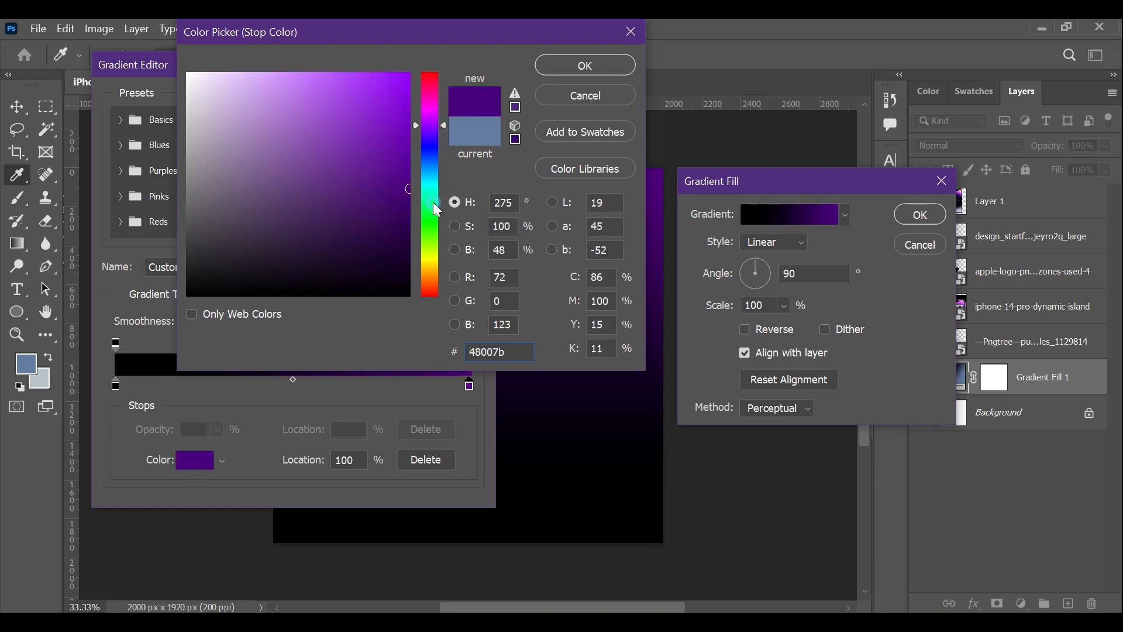
{"action": "left_click", "coordinate": [372, 196]}
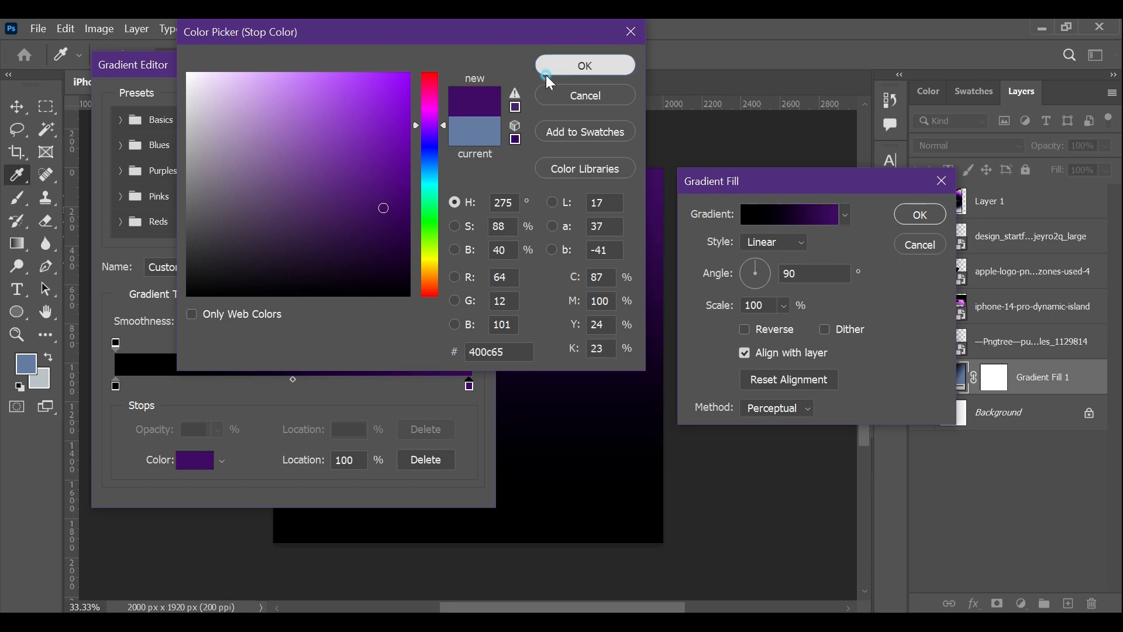
{"action": "left_click", "coordinate": [585, 66]}
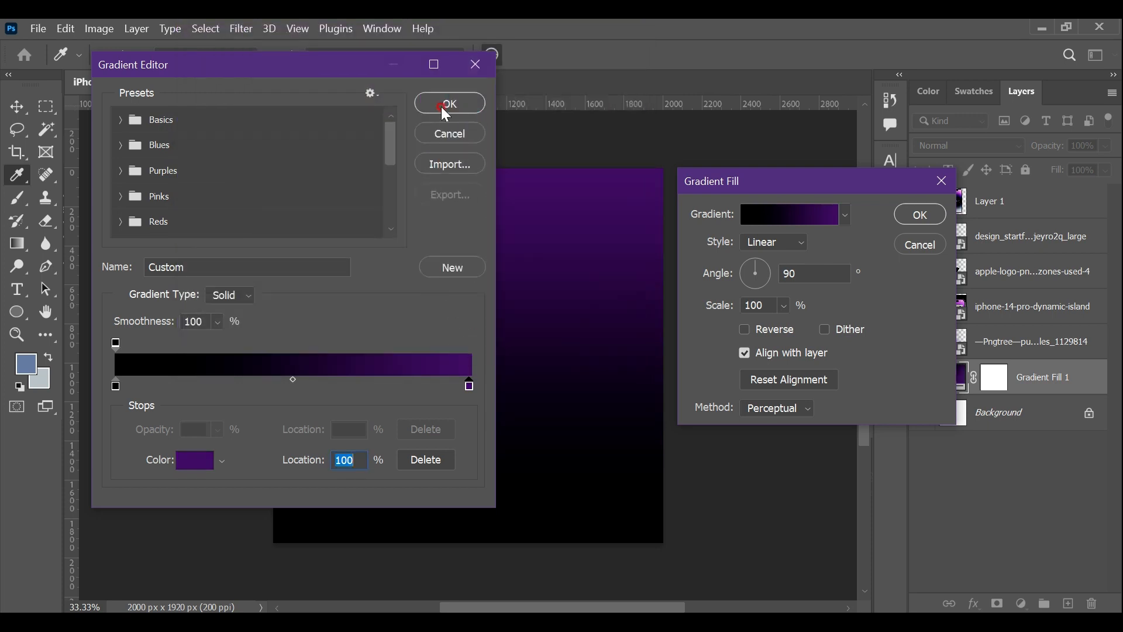
Shift the gradient's colour midpoint to 43% and apply the gradient fill, leaving no layer selected
{"action": "left_click_drag", "start_coordinate": [292, 378], "coordinate": [268, 380]}
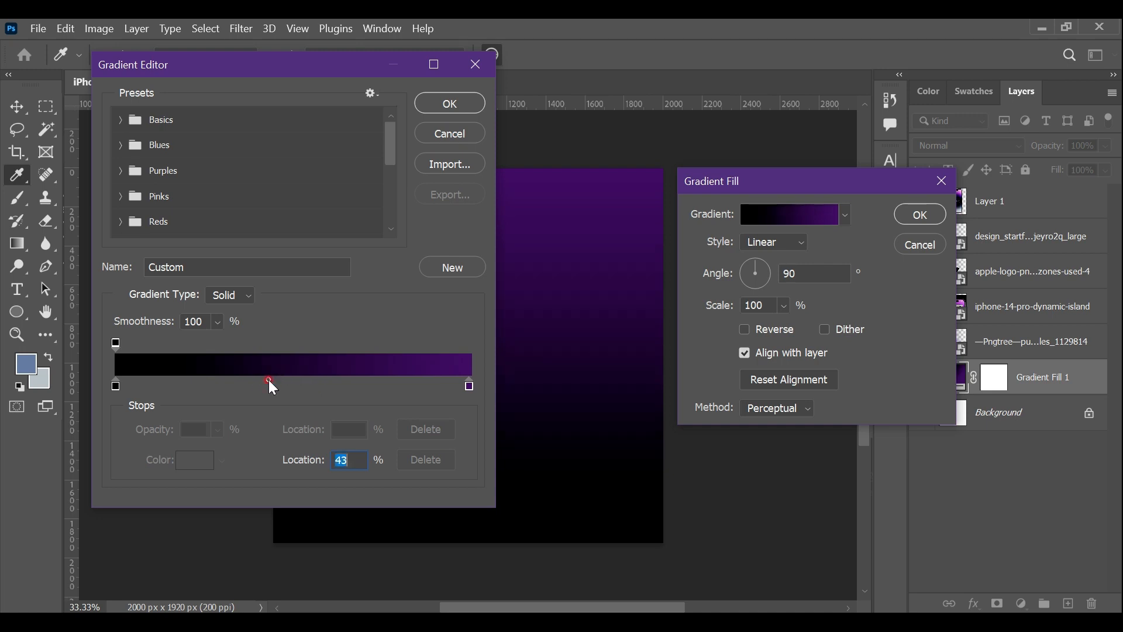
{"action": "left_click", "coordinate": [446, 103]}
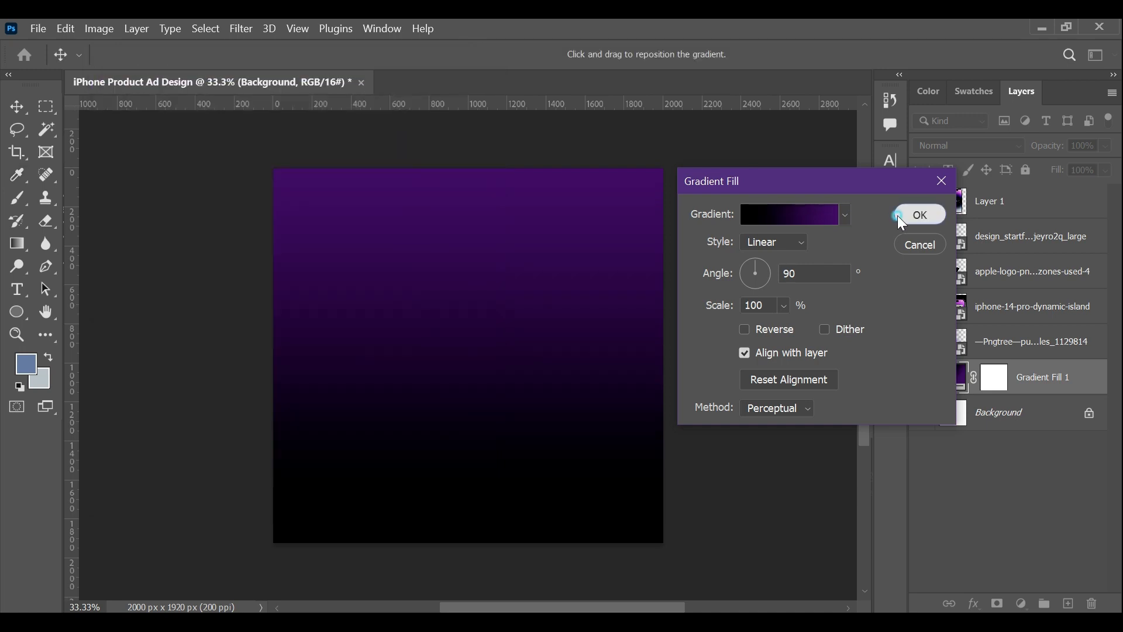
{"action": "left_click", "coordinate": [897, 215]}
{"action": "left_click", "coordinate": [955, 445]}
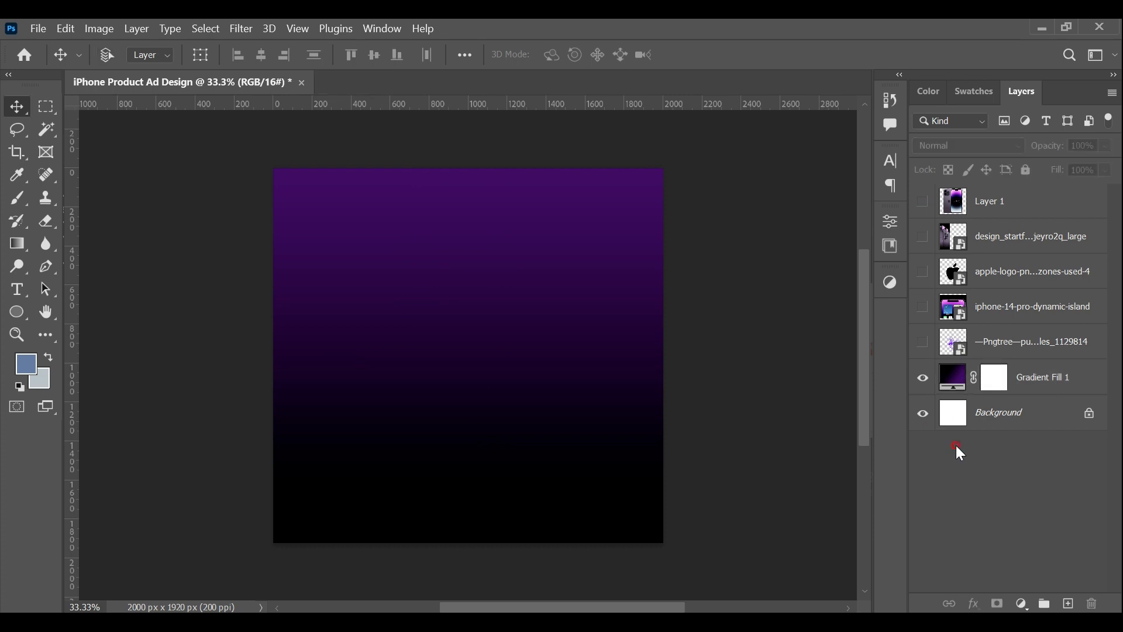
Show the phone image on Layer 1, scale it to about 80.55% and move it to the canvas's lower right
{"action": "key", "text": "ctrl+0"}
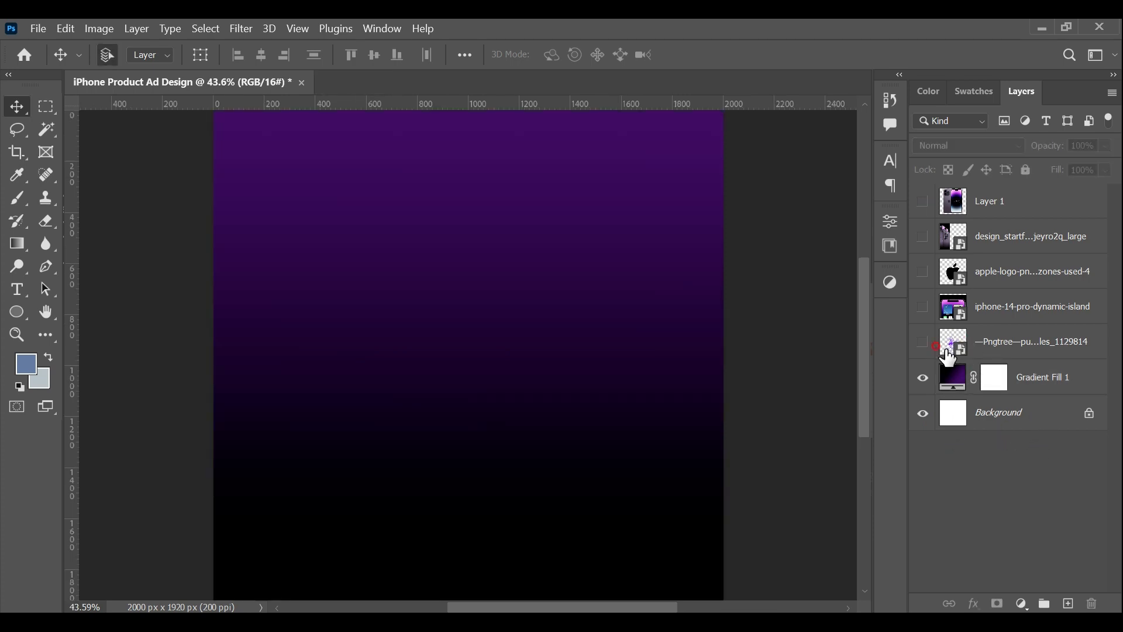
{"action": "left_click", "coordinate": [1015, 202]}
{"action": "left_click", "coordinate": [924, 203]}
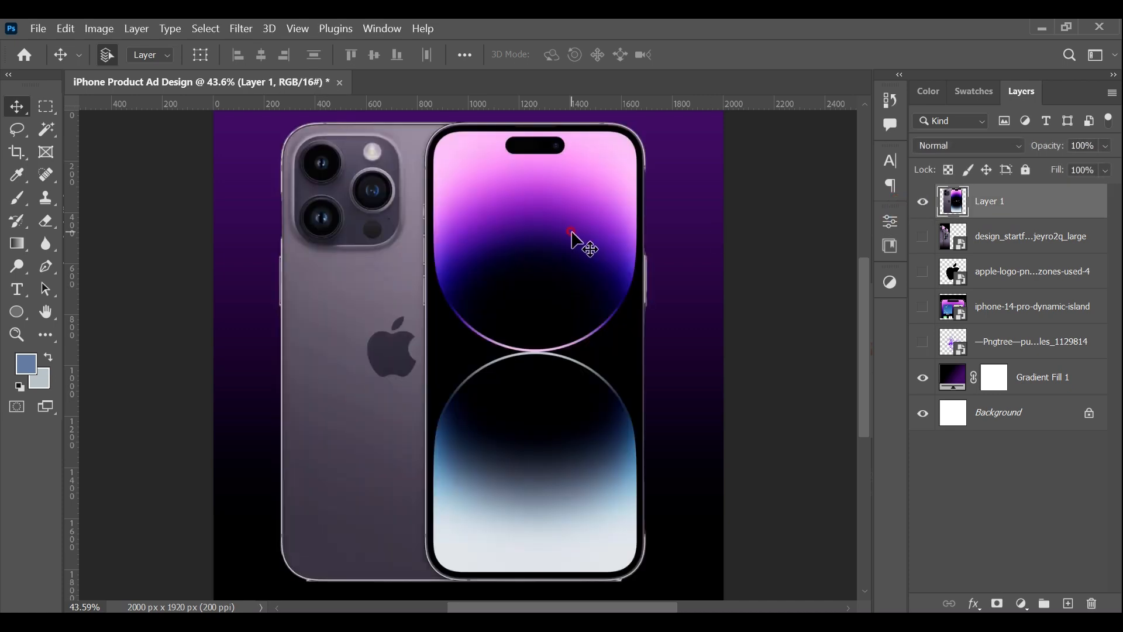
{"action": "key", "text": "ctrl+minus"}
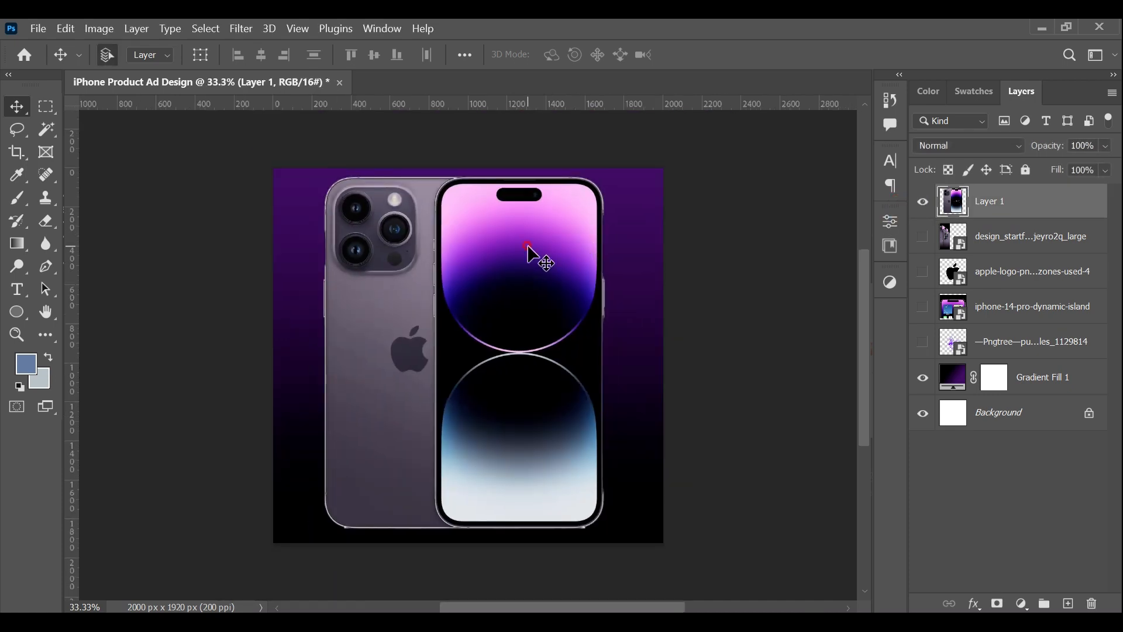
{"action": "key", "text": "ctrl+t"}
{"action": "left_click_drag", "start_coordinate": [323, 174], "coordinate": [349, 209]}
{"action": "left_click_drag", "start_coordinate": [487, 286], "coordinate": [537, 417]}
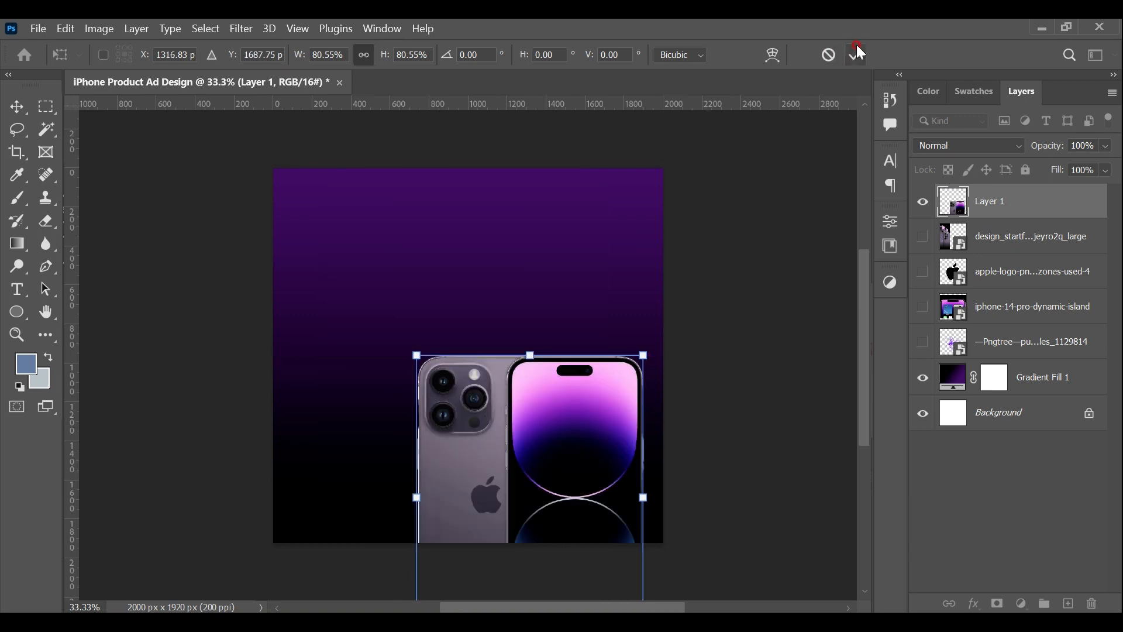
{"action": "left_click", "coordinate": [858, 53]}
Show the purple splash particles layer and lock the Gradient Fill 1 layer
{"action": "key", "text": "ctrl+plus"}
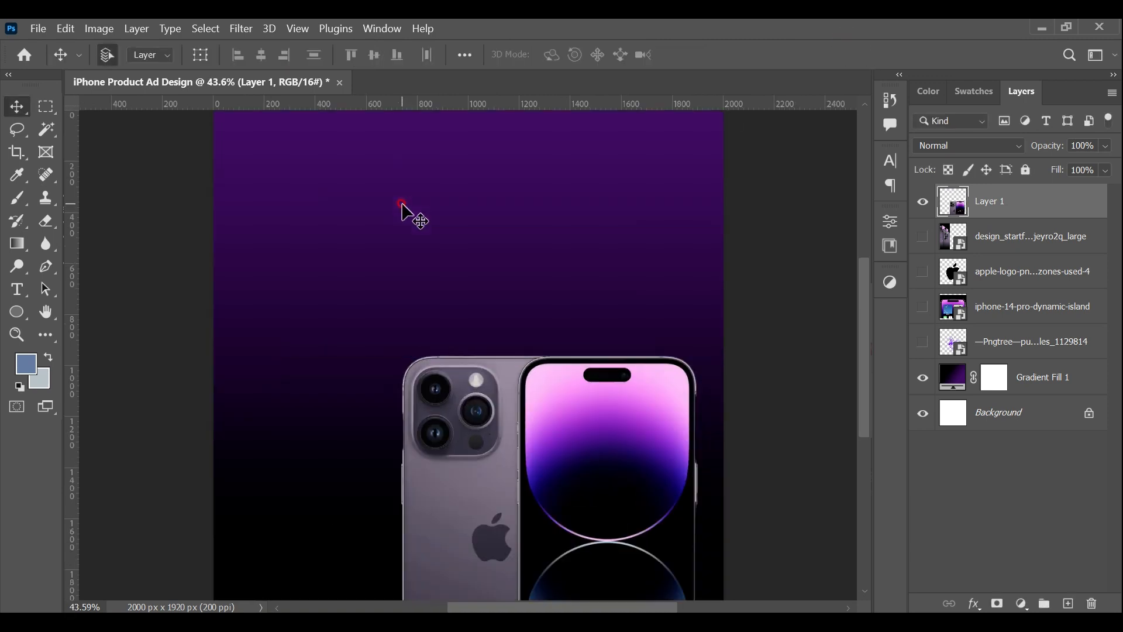
{"action": "left_click", "coordinate": [922, 344]}
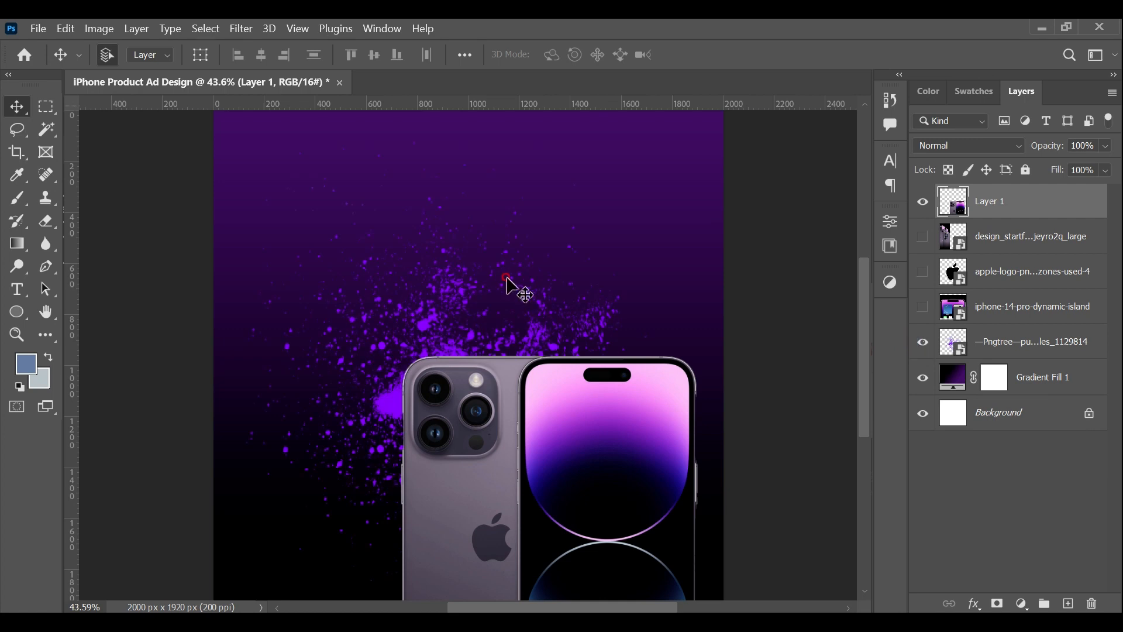
{"action": "left_click", "coordinate": [531, 264], "text": "ctrl"}
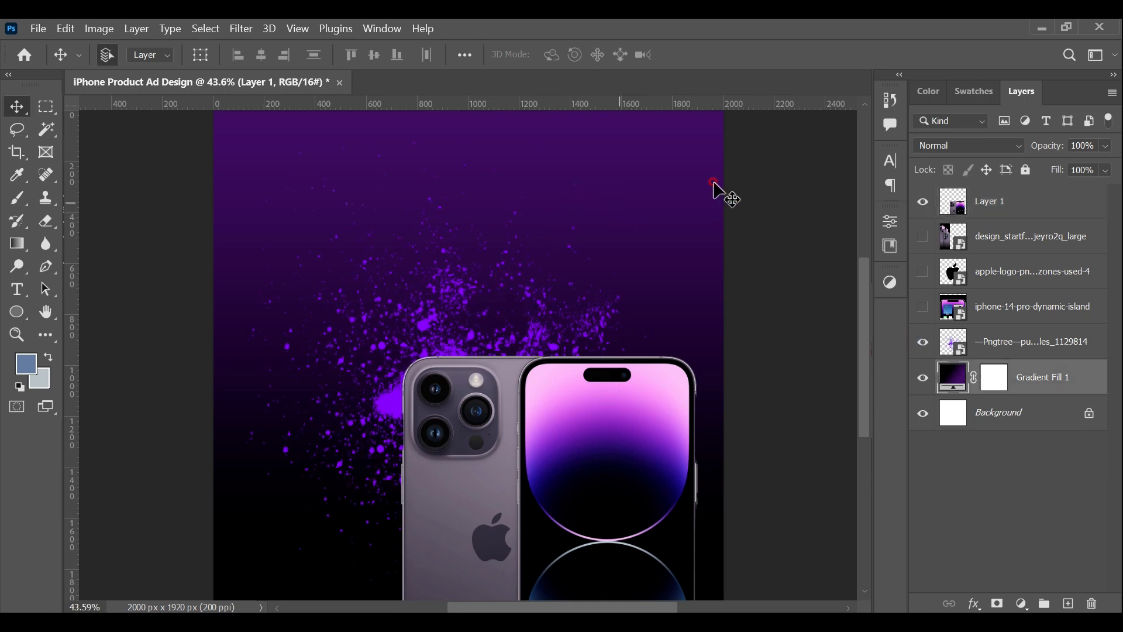
{"action": "left_click", "coordinate": [1028, 169]}
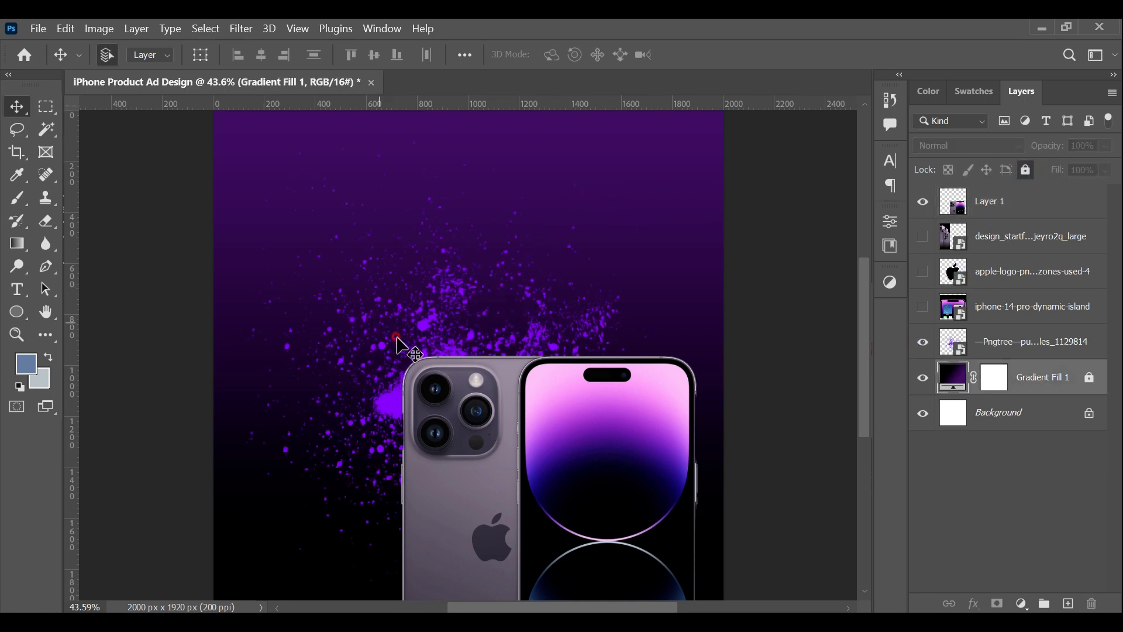
Scale the purple splash particles to about 47.45% and position them behind the upper left of the phones
{"action": "left_click_drag", "start_coordinate": [383, 396], "coordinate": [394, 458]}
{"action": "key", "text": "ctrl+t"}
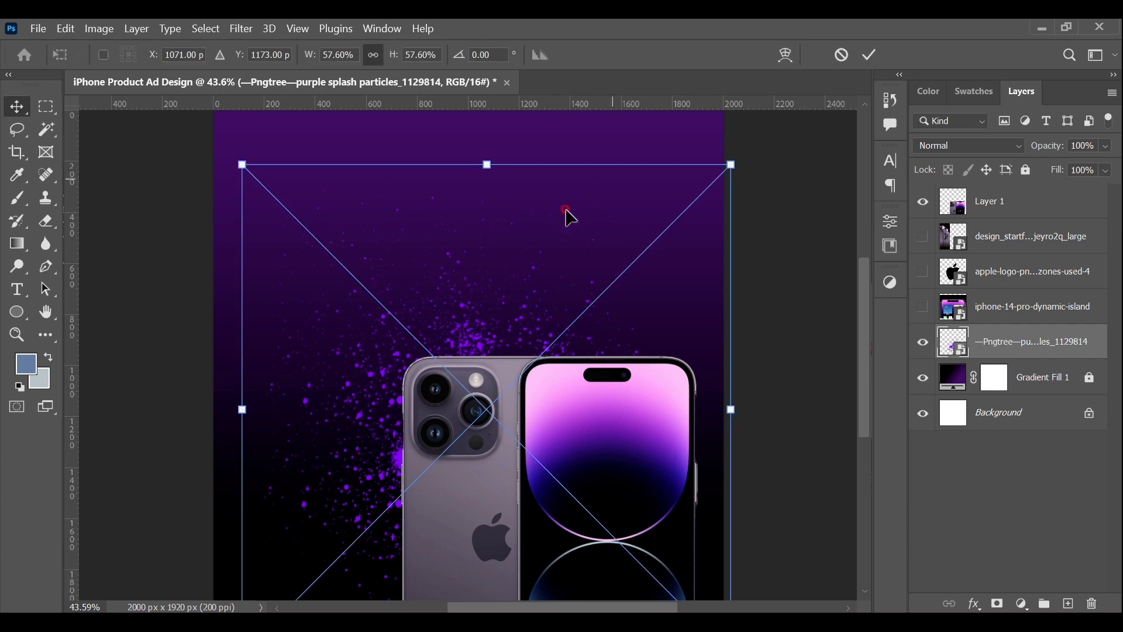
{"action": "left_click_drag", "start_coordinate": [731, 165], "coordinate": [643, 251]}
{"action": "left_click_drag", "start_coordinate": [549, 301], "coordinate": [573, 267]}
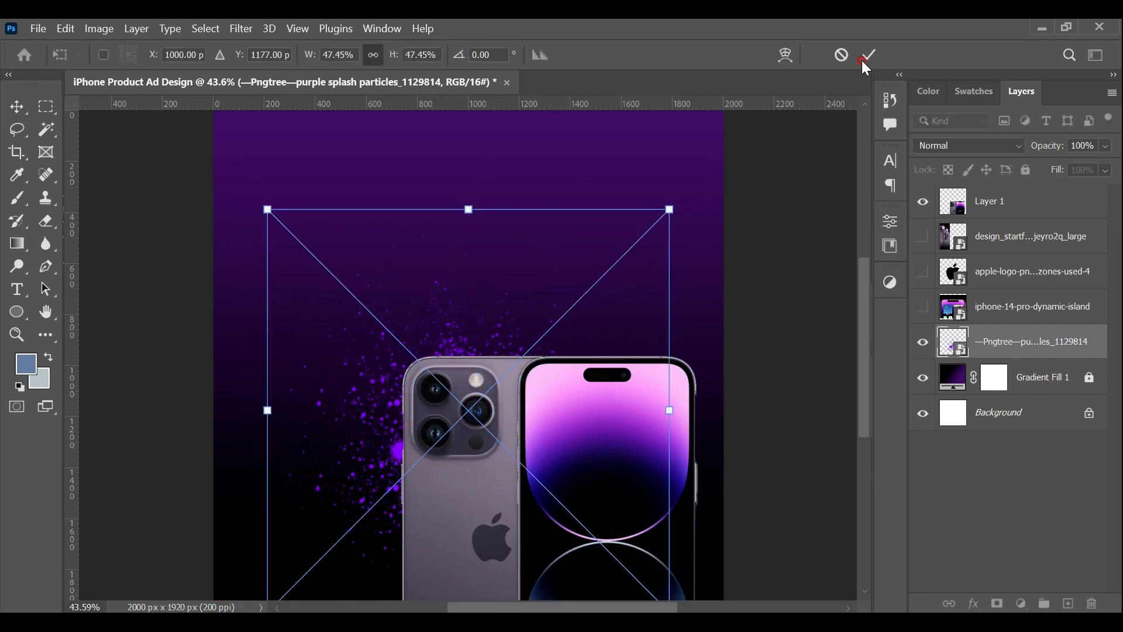
{"action": "left_click", "coordinate": [869, 55]}
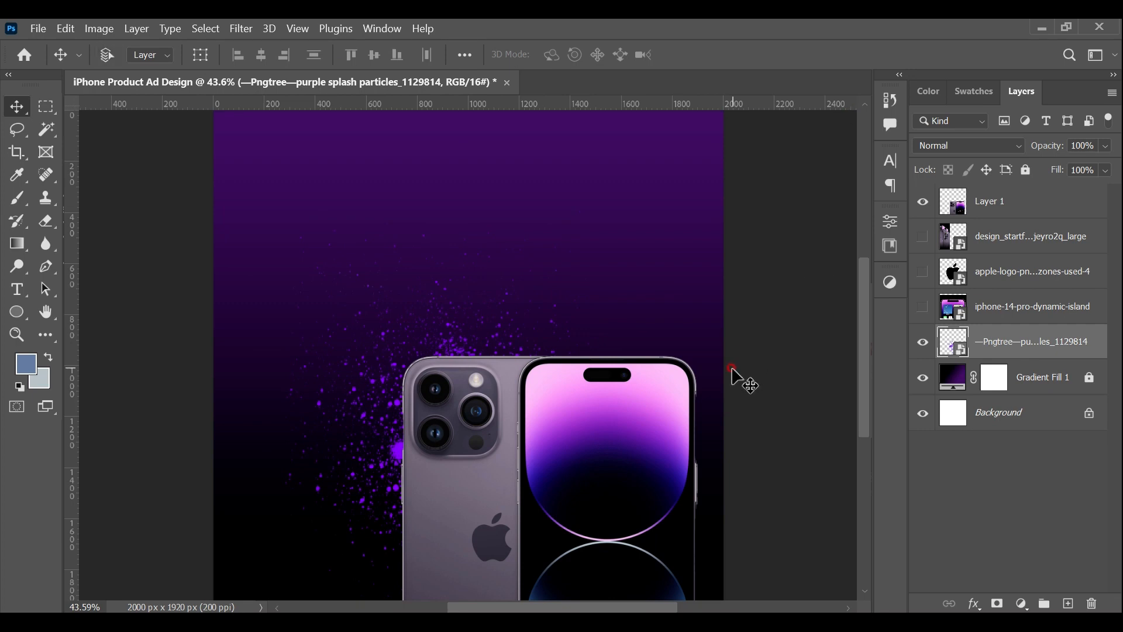
Duplicate the purple splash particles layer and move the copy behind the right edge of the front-facing phone
{"action": "key", "text": "ctrl+j"}
{"action": "left_click_drag", "start_coordinate": [387, 323], "coordinate": [634, 334]}
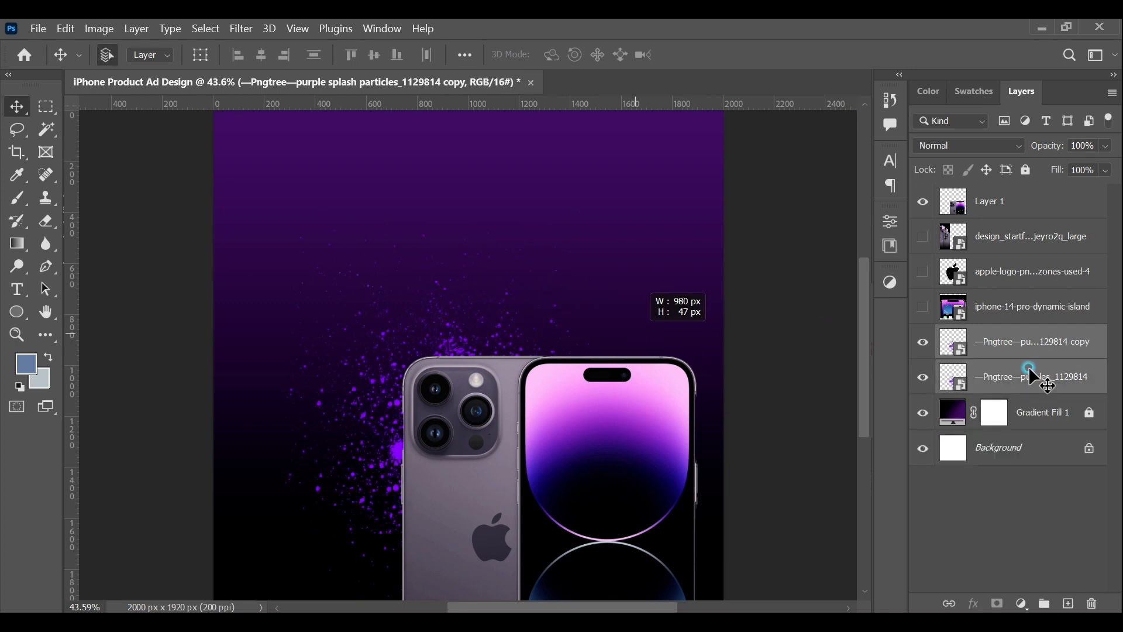
{"action": "left_click", "coordinate": [953, 336]}
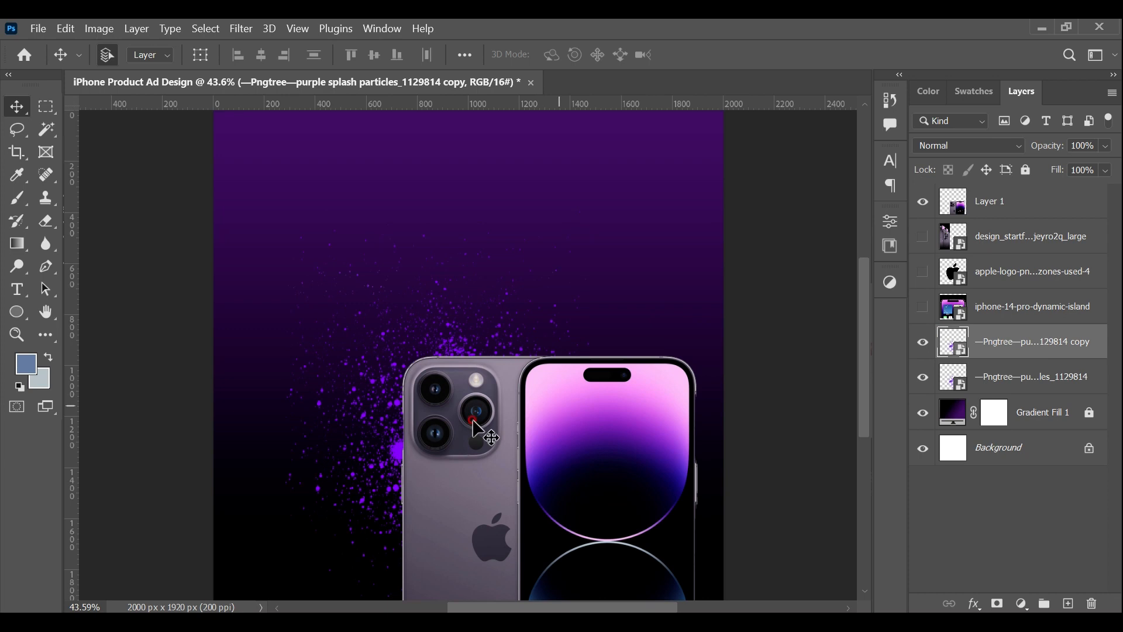
{"action": "left_click_drag", "start_coordinate": [415, 456], "coordinate": [607, 524]}
{"action": "left_click", "coordinate": [1033, 528]}
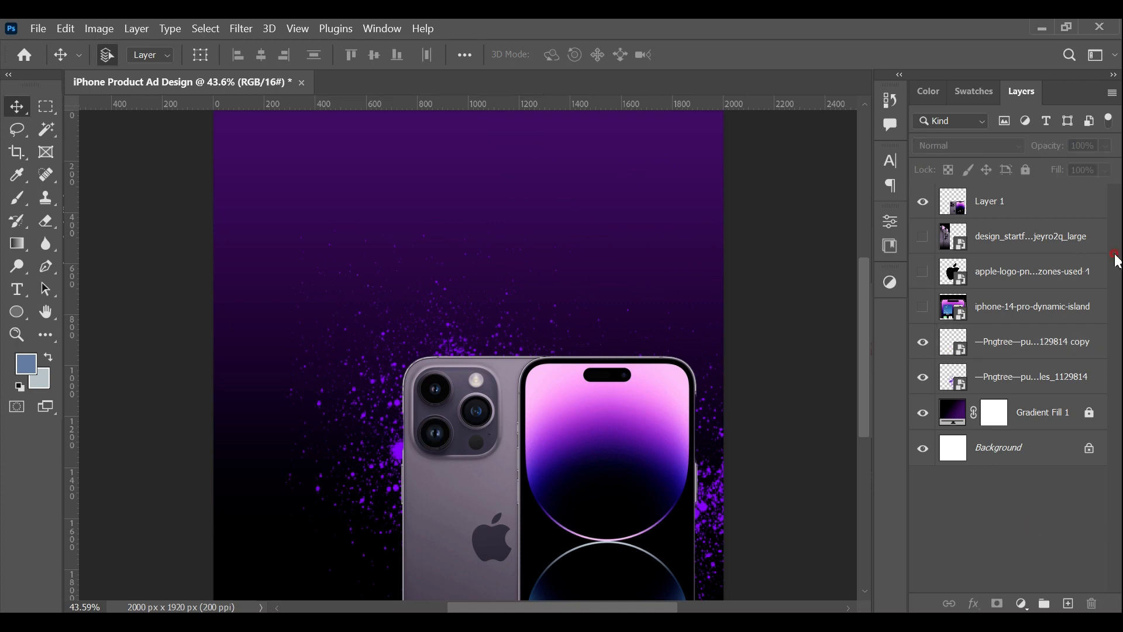
Set Layer 1's brightness to -41 and contrast to 53, and move the layer directly above the purple particles copy
{"action": "left_click", "coordinate": [1009, 202]}
{"action": "left_click", "coordinate": [67, 28]}
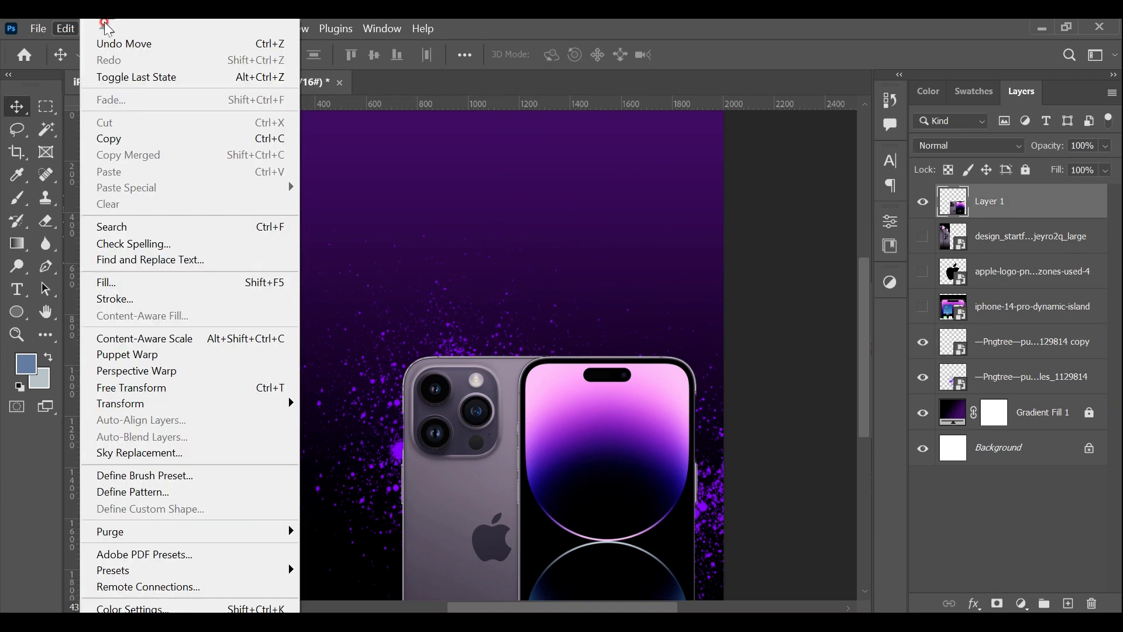
{"action": "left_click", "coordinate": [652, 32]}
{"action": "left_click", "coordinate": [100, 29]}
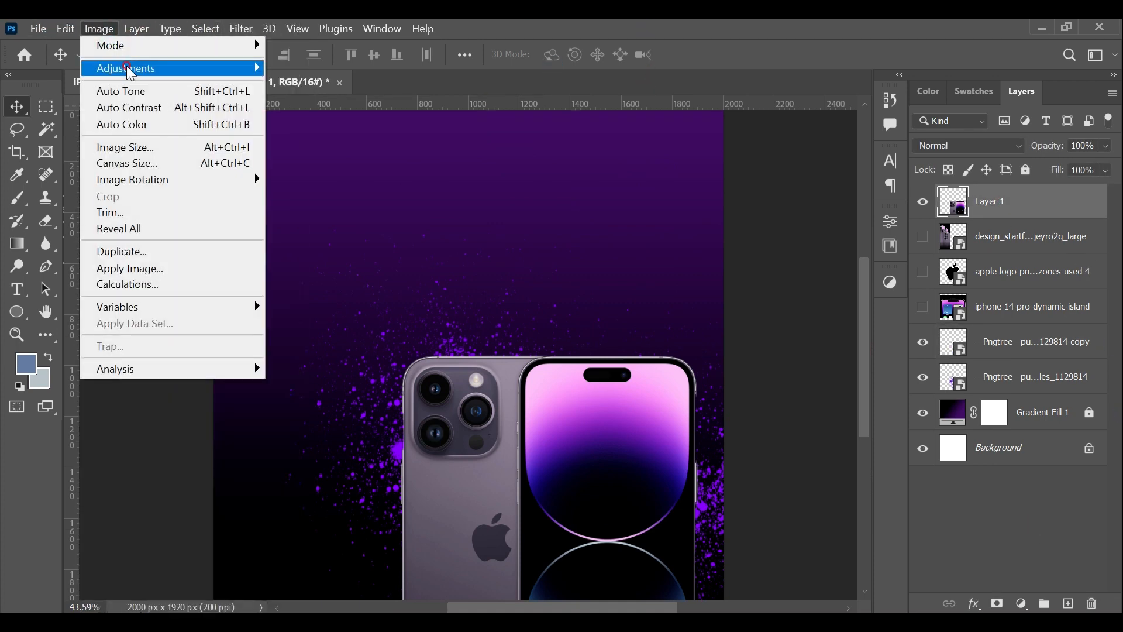
{"action": "mouse_move", "coordinate": [141, 68]}
{"action": "left_click", "coordinate": [381, 69]}
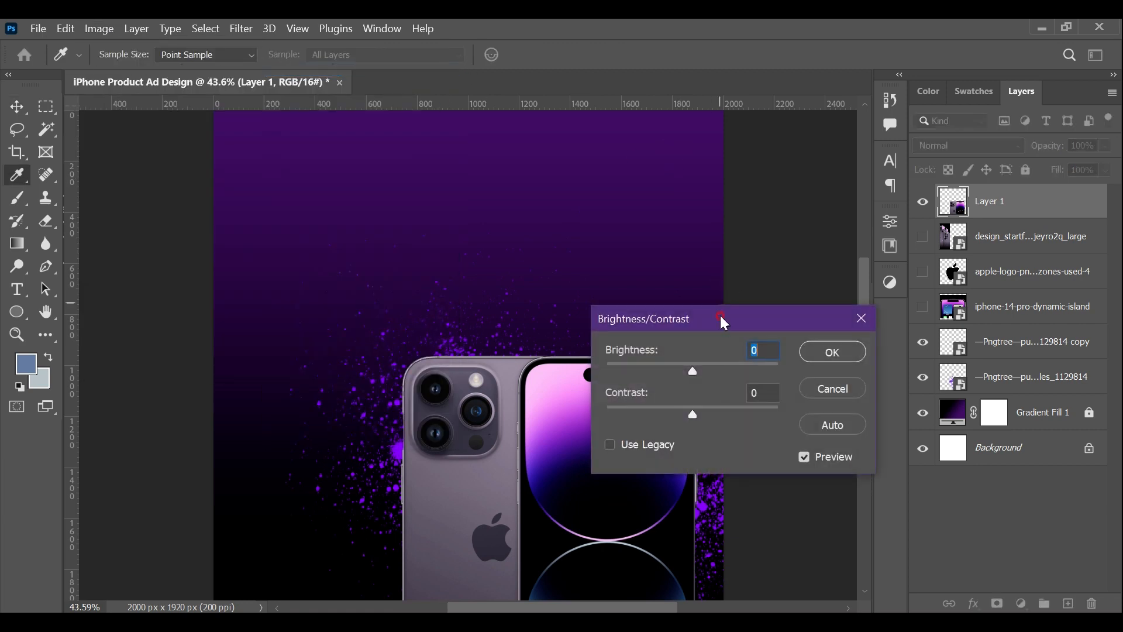
{"action": "left_click_drag", "start_coordinate": [724, 317], "coordinate": [831, 190]}
{"action": "left_click_drag", "start_coordinate": [806, 247], "coordinate": [775, 240]}
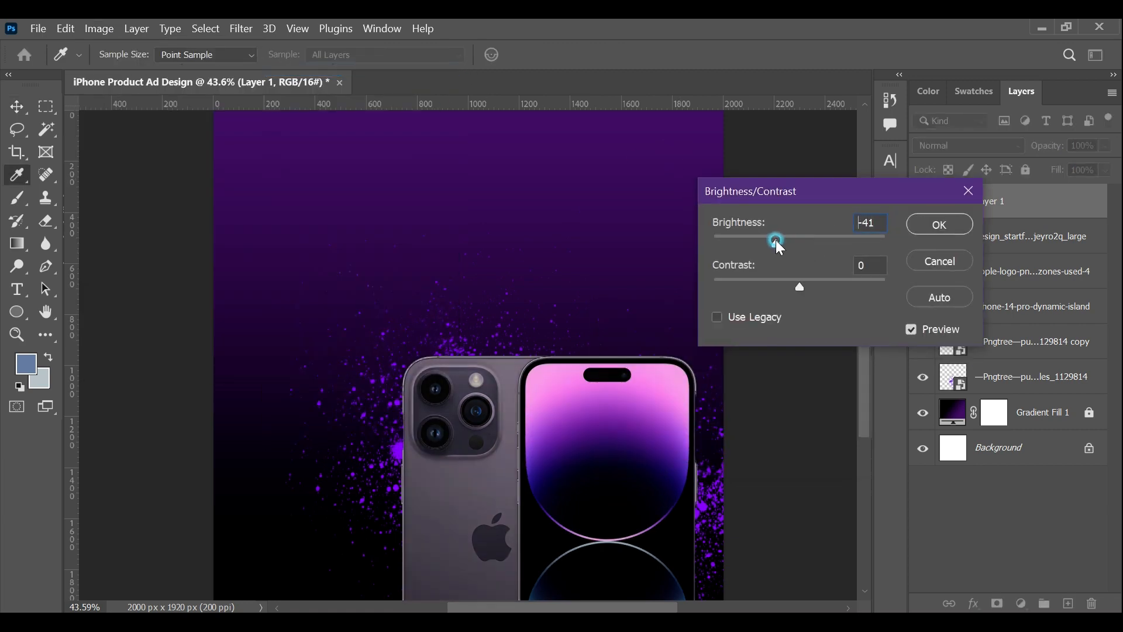
{"action": "left_click_drag", "start_coordinate": [799, 279], "coordinate": [826, 285]}
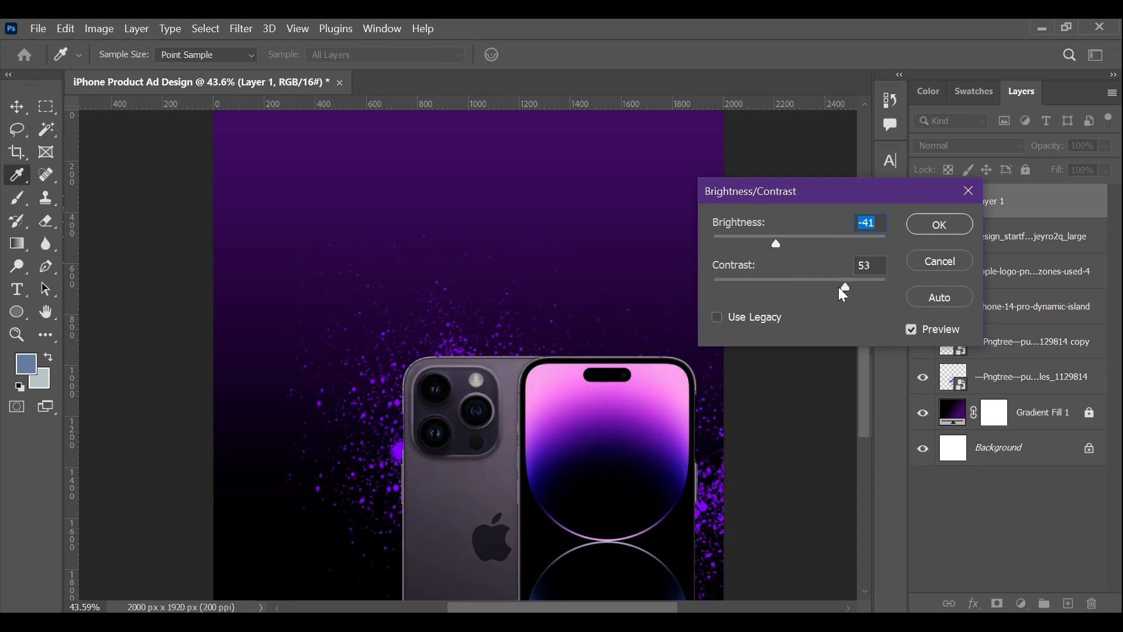
{"action": "left_click", "coordinate": [939, 224]}
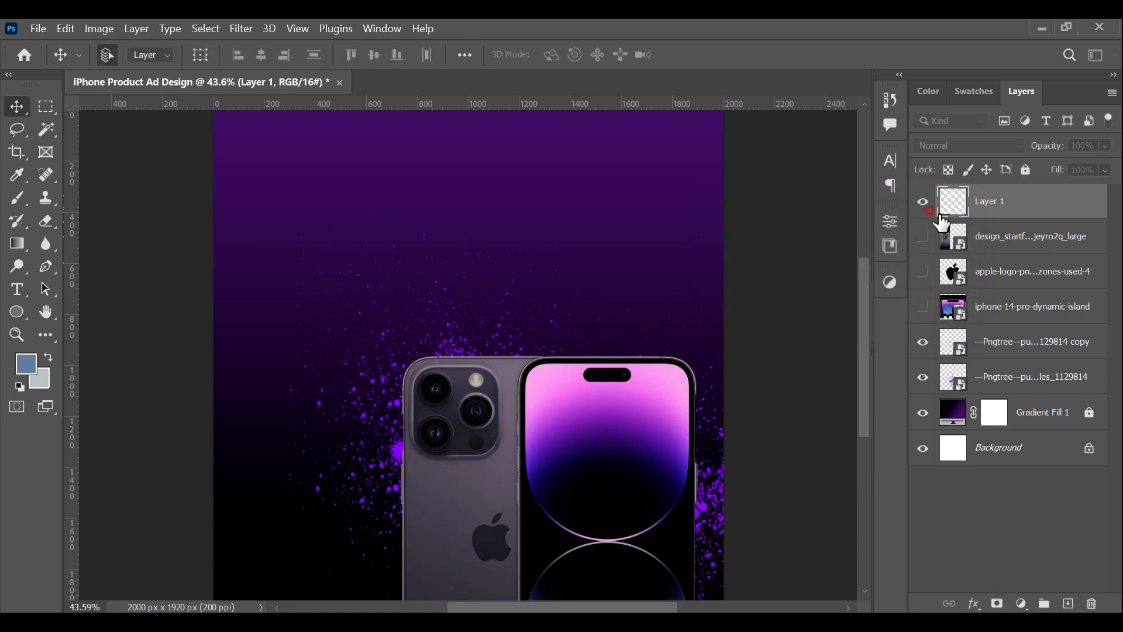
{"action": "left_click", "coordinate": [964, 496]}
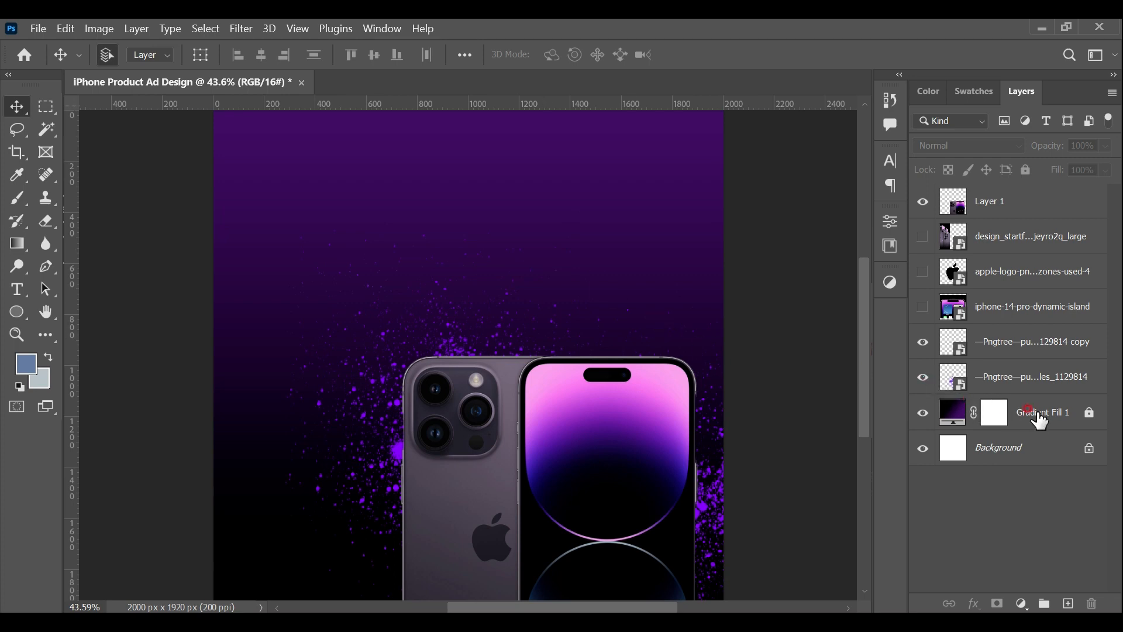
{"action": "left_click_drag", "start_coordinate": [1016, 235], "coordinate": [1028, 324]}
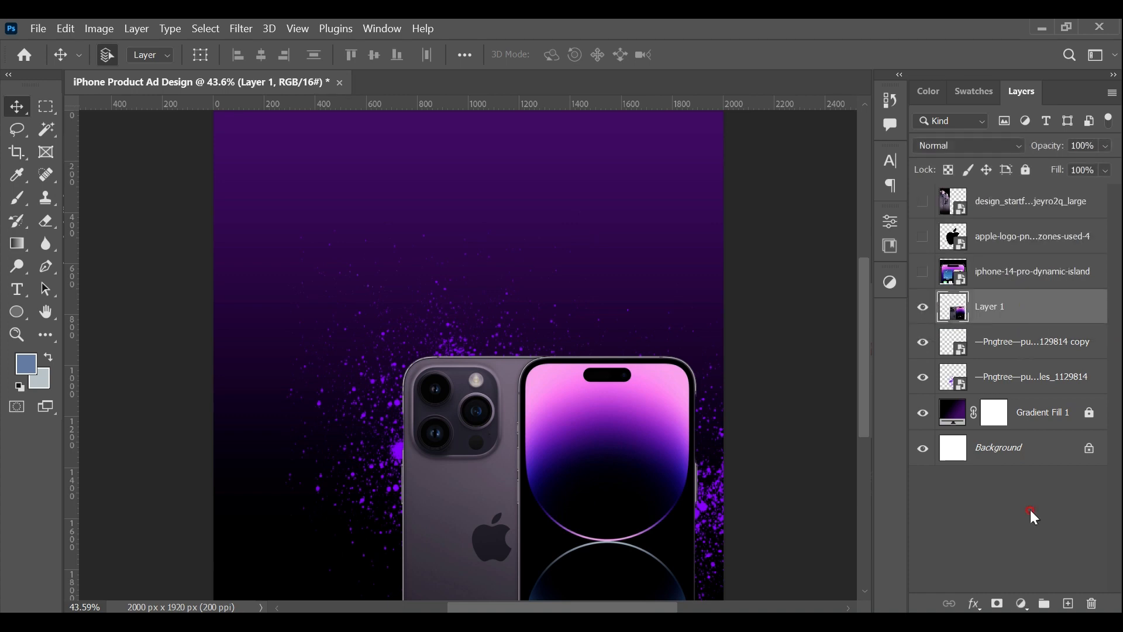
{"action": "left_click", "coordinate": [1020, 604]}
{"action": "left_click", "coordinate": [1013, 290]}
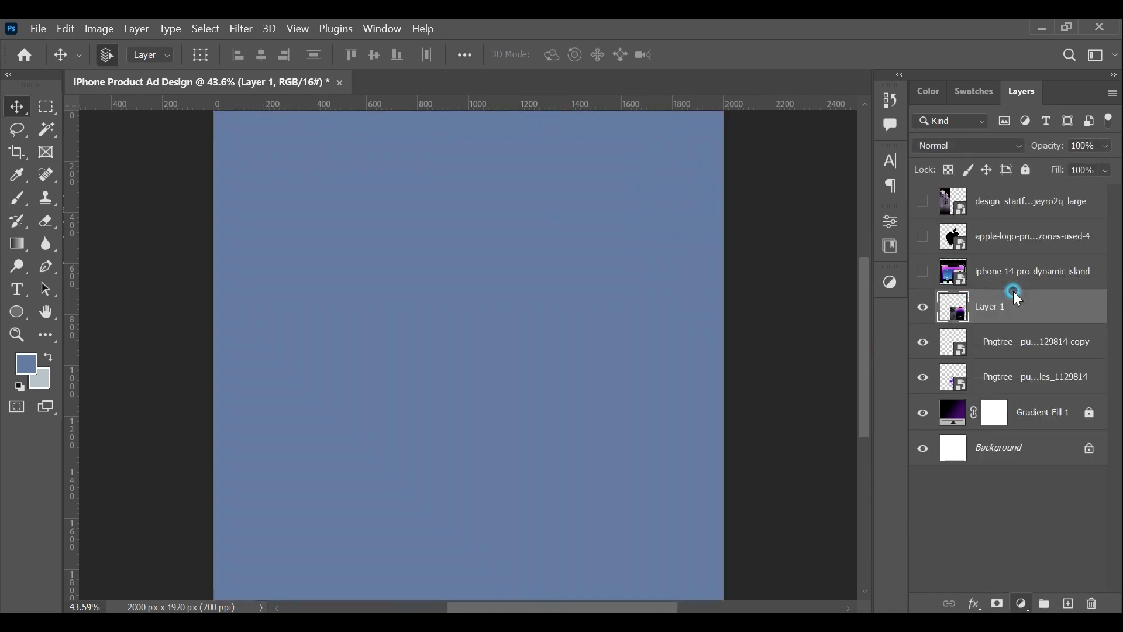
{"action": "left_click", "coordinate": [589, 104]}
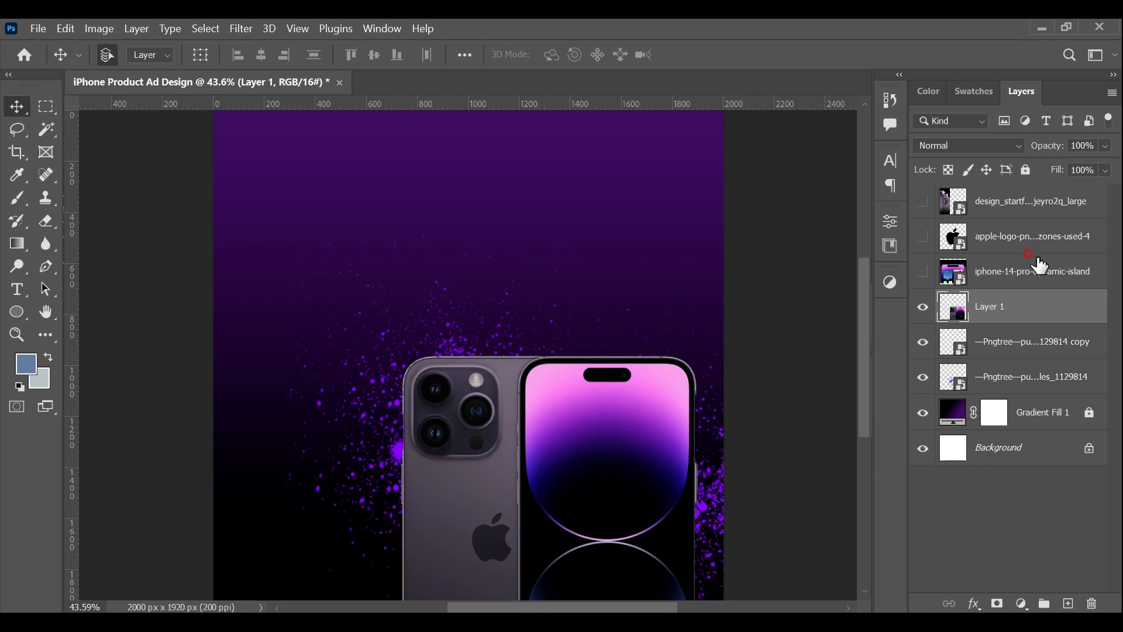
Add a gradient fill layer above Layer 1 and clip it to the phone image
{"action": "left_click", "coordinate": [1022, 603]}
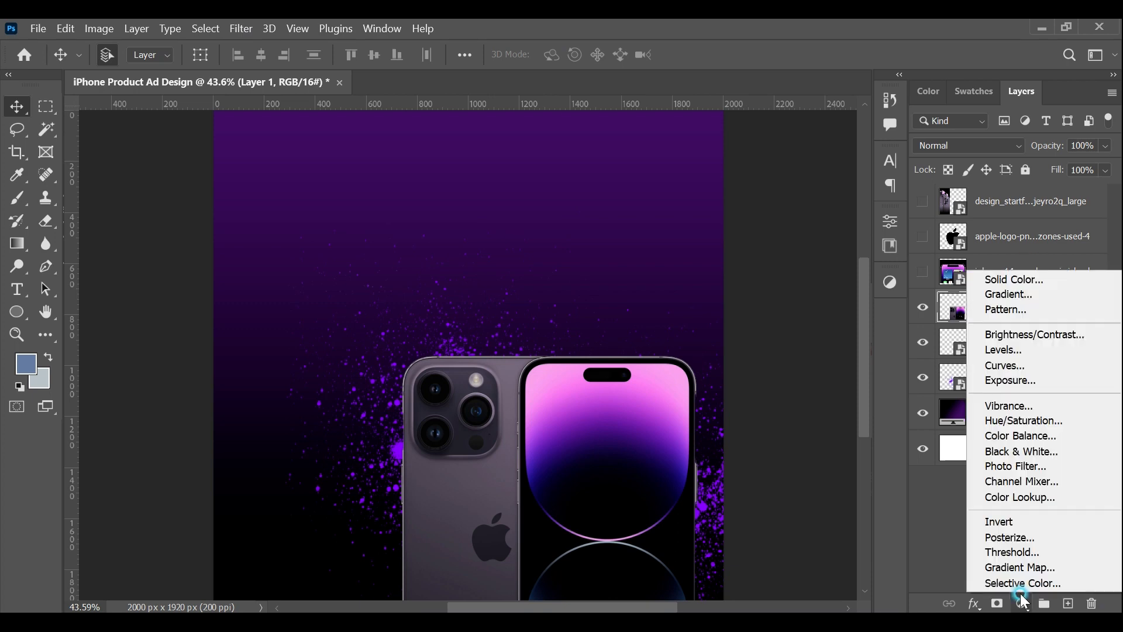
{"action": "left_click", "coordinate": [1015, 294]}
{"action": "left_click", "coordinate": [921, 214]}
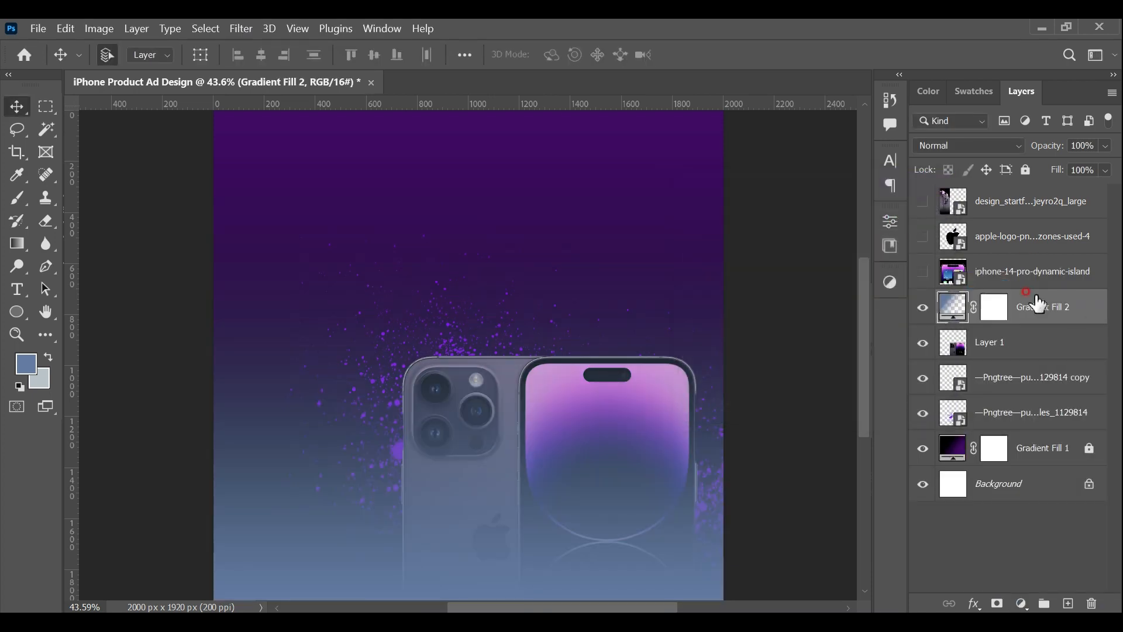
{"action": "right_click", "coordinate": [1079, 311]}
{"action": "left_click", "coordinate": [904, 384]}
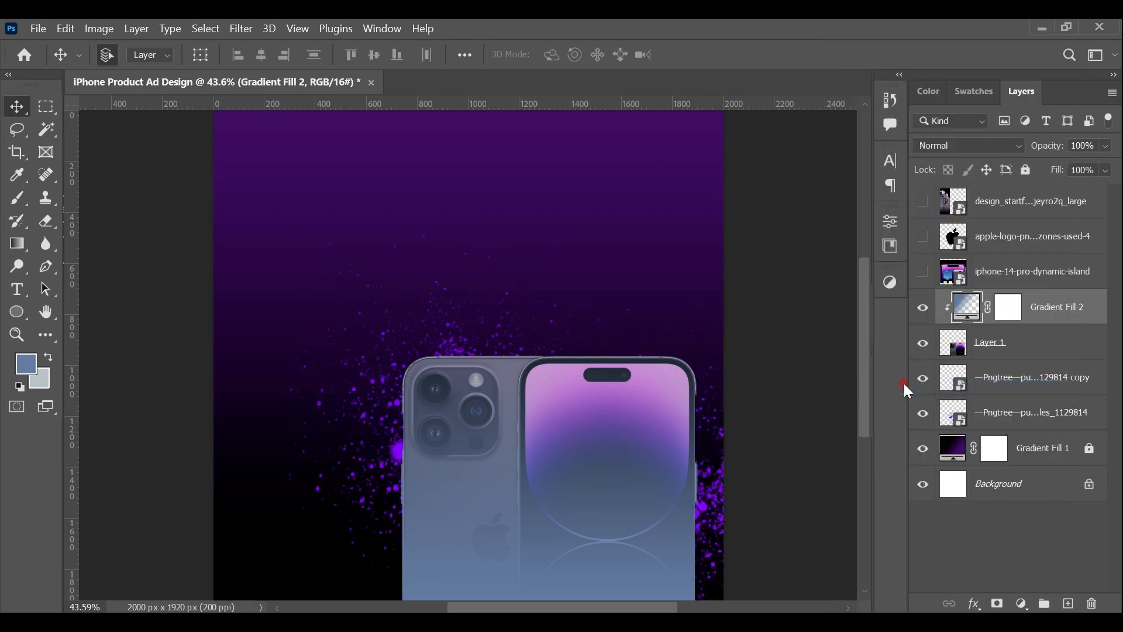
Edit the clipped gradient fill: remove its end color stop and set the remaining color stop to black (000000)
{"action": "double_click", "coordinate": [962, 311]}
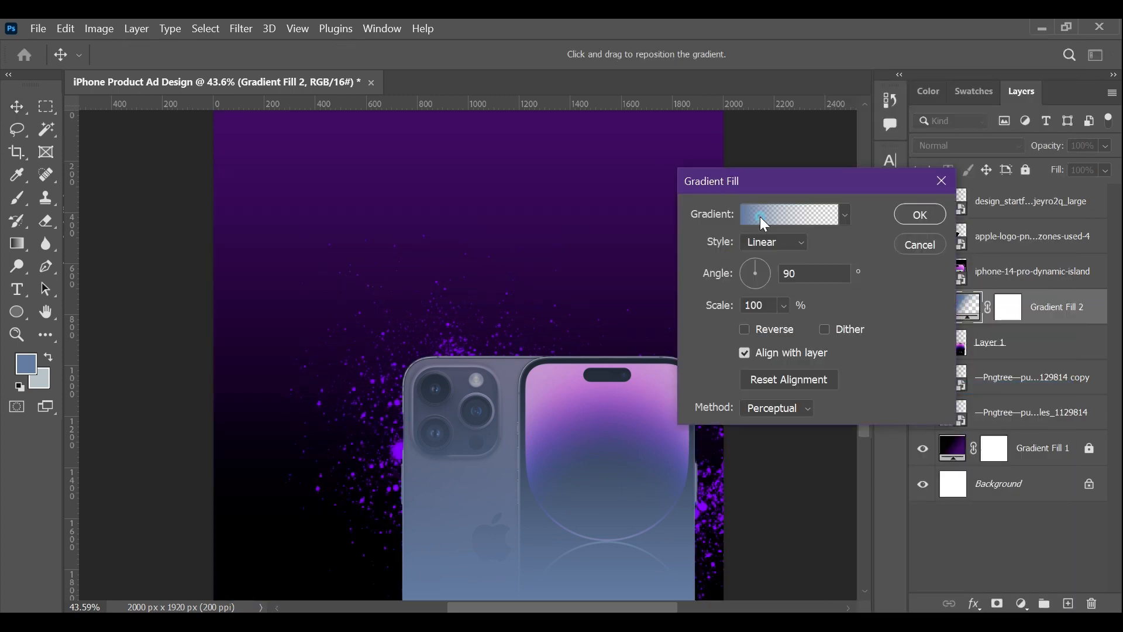
{"action": "left_click", "coordinate": [764, 223]}
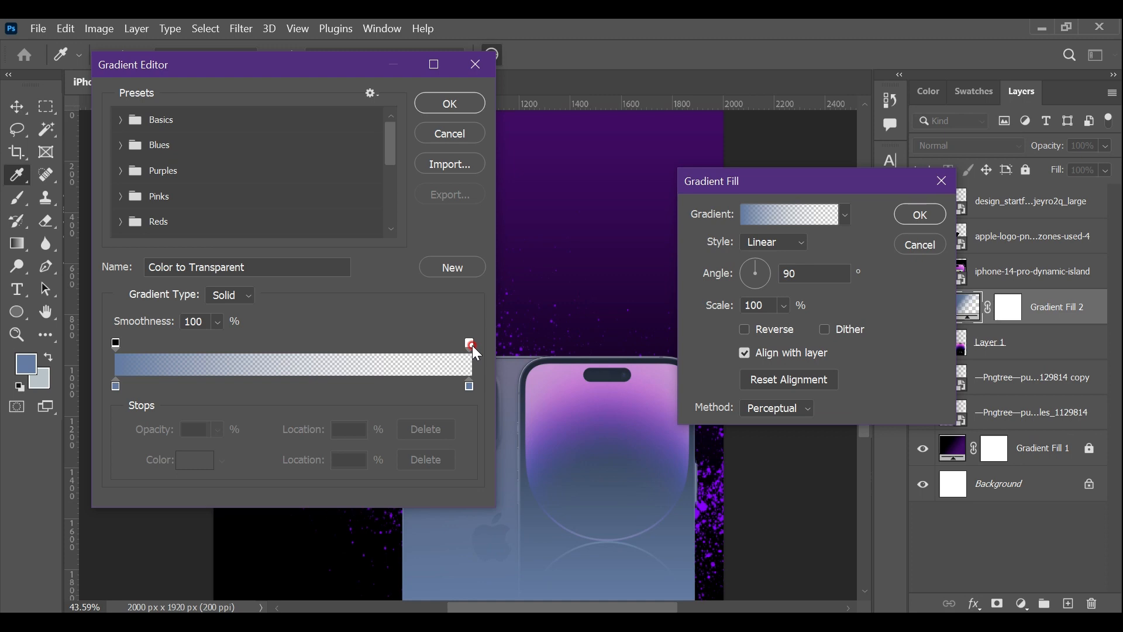
{"action": "left_click_drag", "start_coordinate": [472, 346], "coordinate": [414, 335]}
{"action": "left_click_drag", "start_coordinate": [469, 387], "coordinate": [223, 393]}
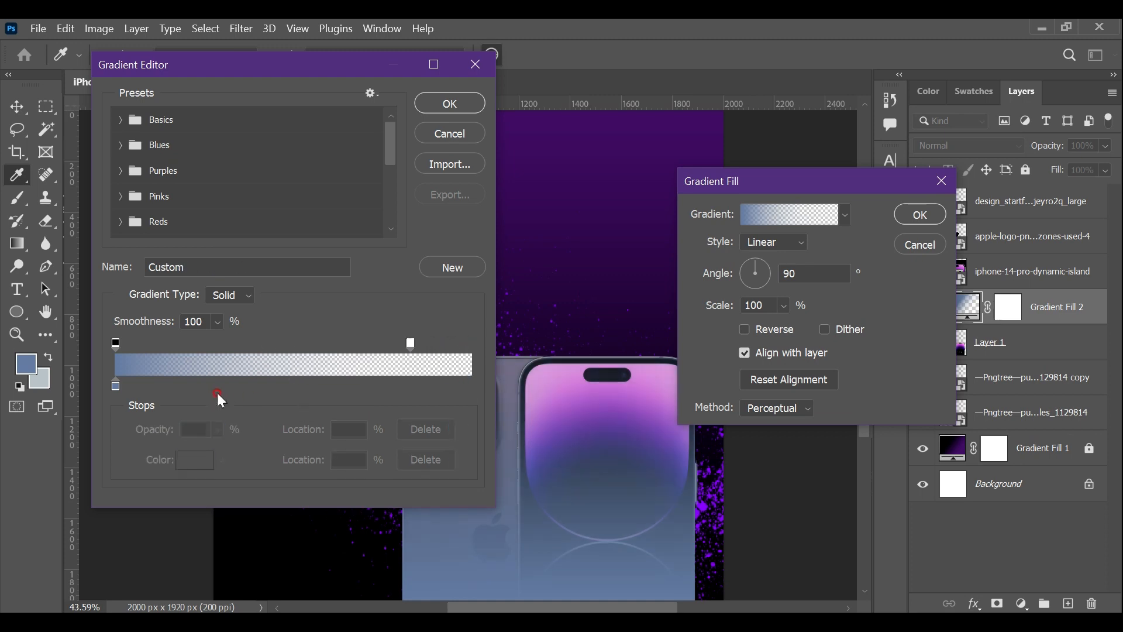
{"action": "double_click", "coordinate": [115, 386]}
{"action": "left_click", "coordinate": [235, 530]}
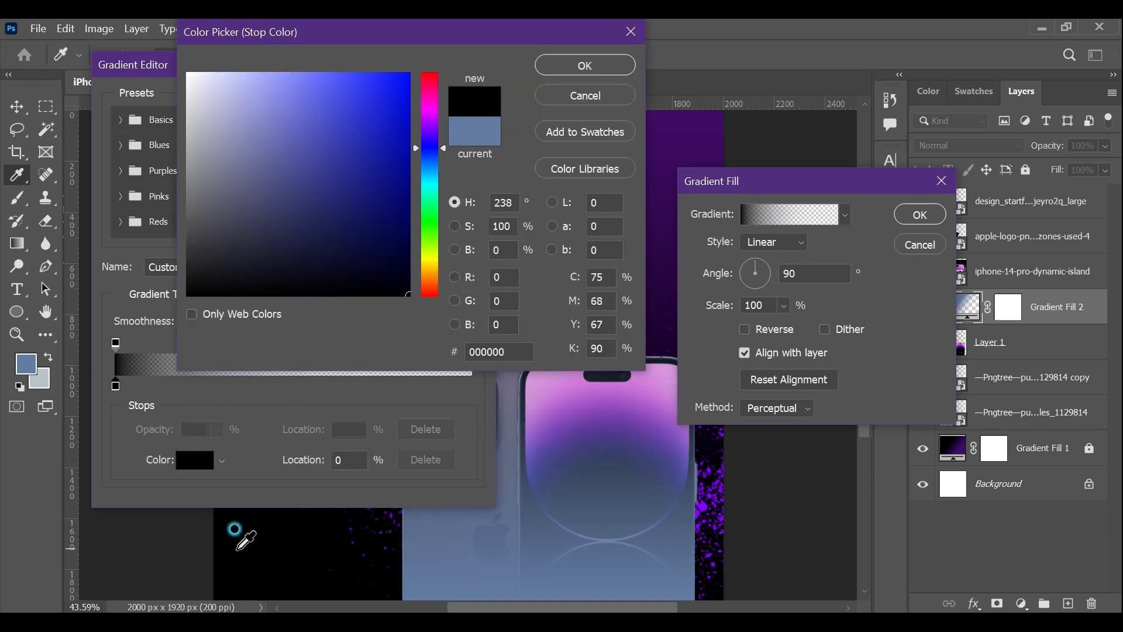
{"action": "left_click", "coordinate": [579, 66]}
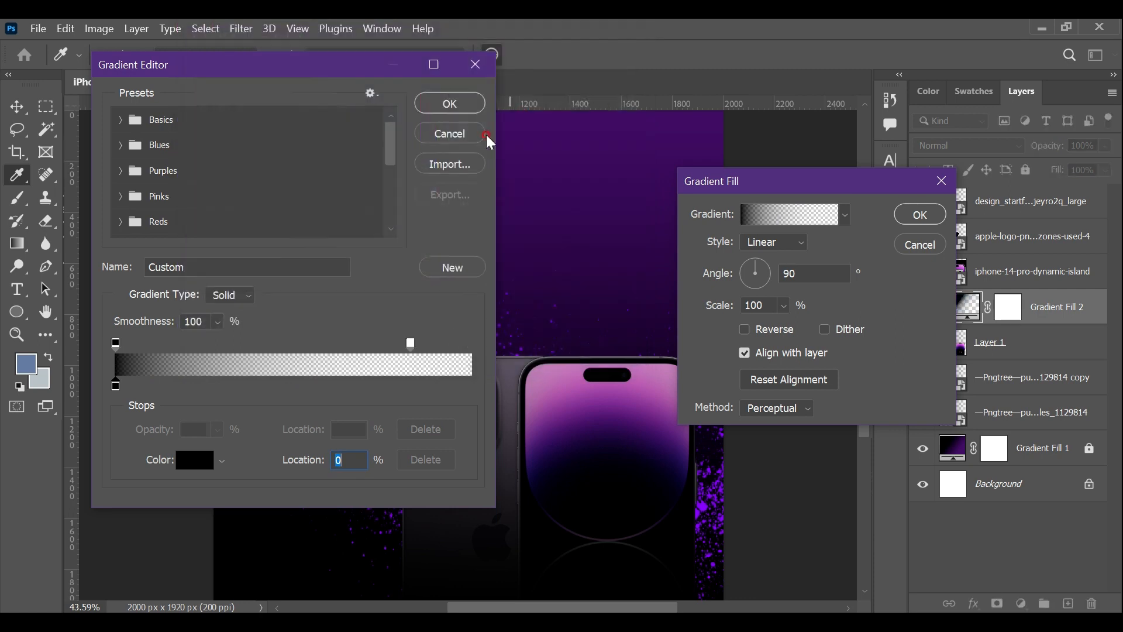
{"action": "left_click", "coordinate": [455, 109]}
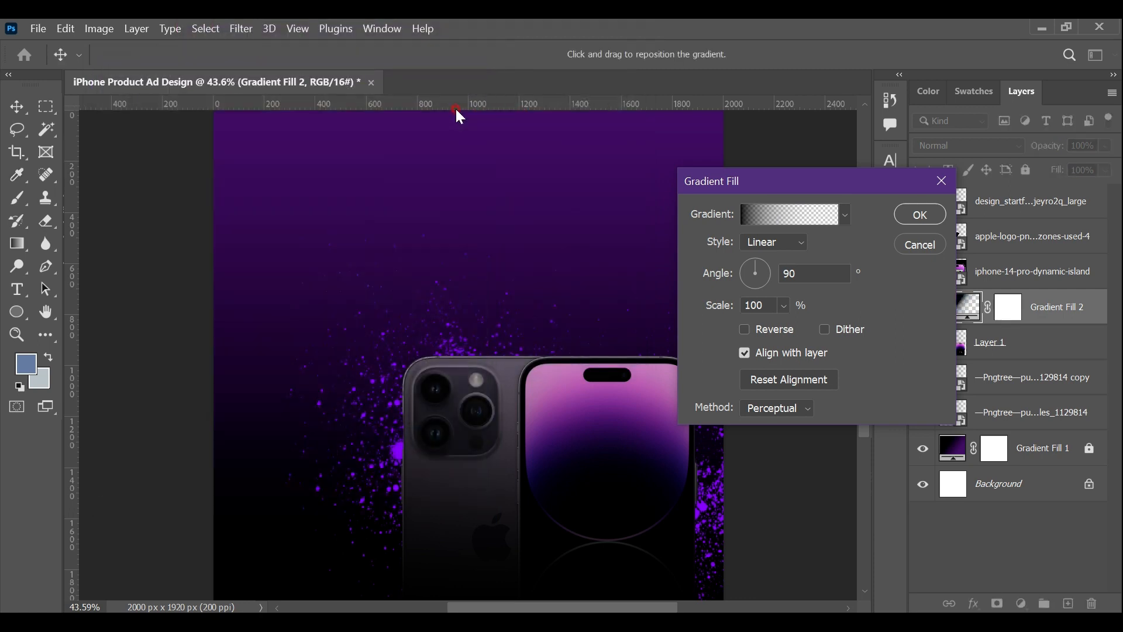
Set the gradient's transparent opacity stop to 47% location and apply the black fade over the bottom of the phones
{"action": "left_click", "coordinate": [778, 222]}
{"action": "left_click_drag", "start_coordinate": [415, 356], "coordinate": [273, 349]}
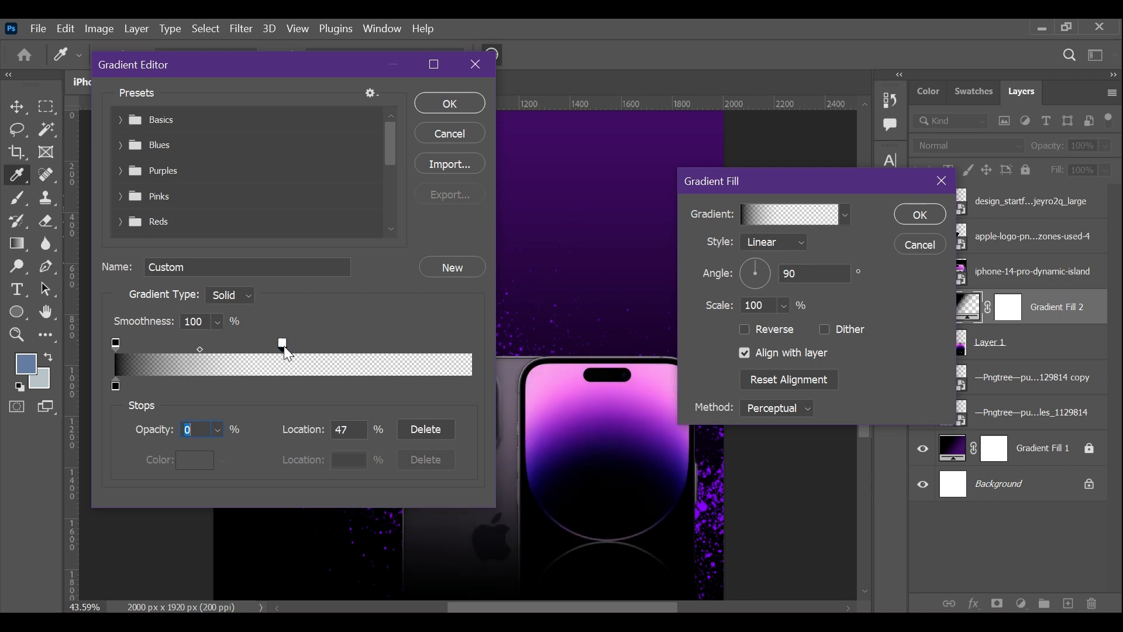
{"action": "left_click", "coordinate": [458, 104]}
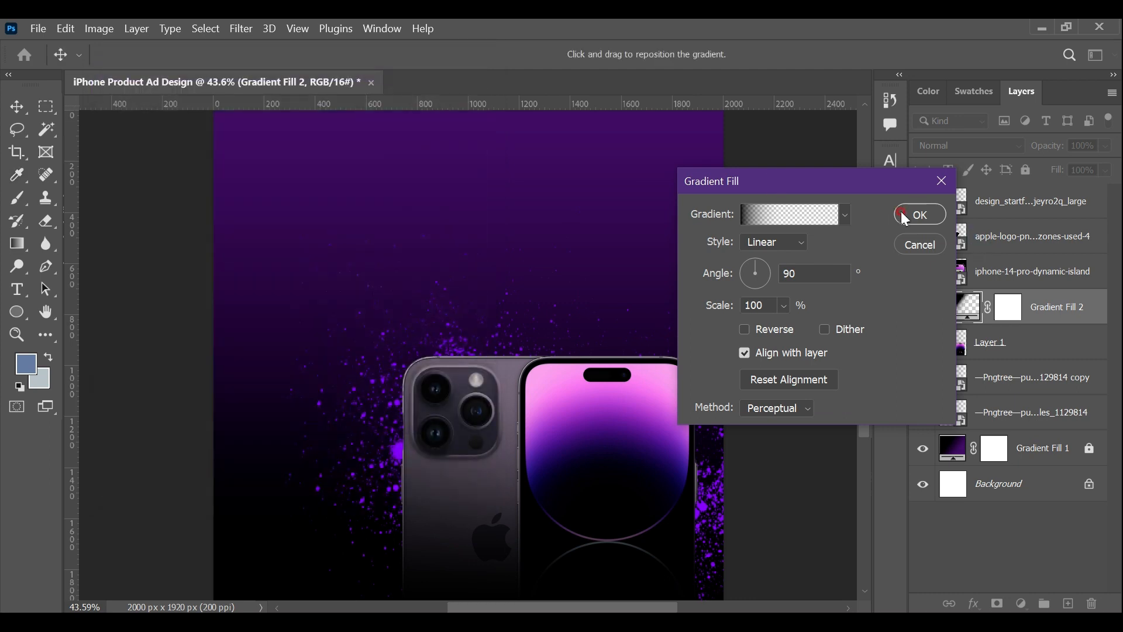
{"action": "left_click", "coordinate": [919, 214]}
{"action": "left_click", "coordinate": [996, 571]}
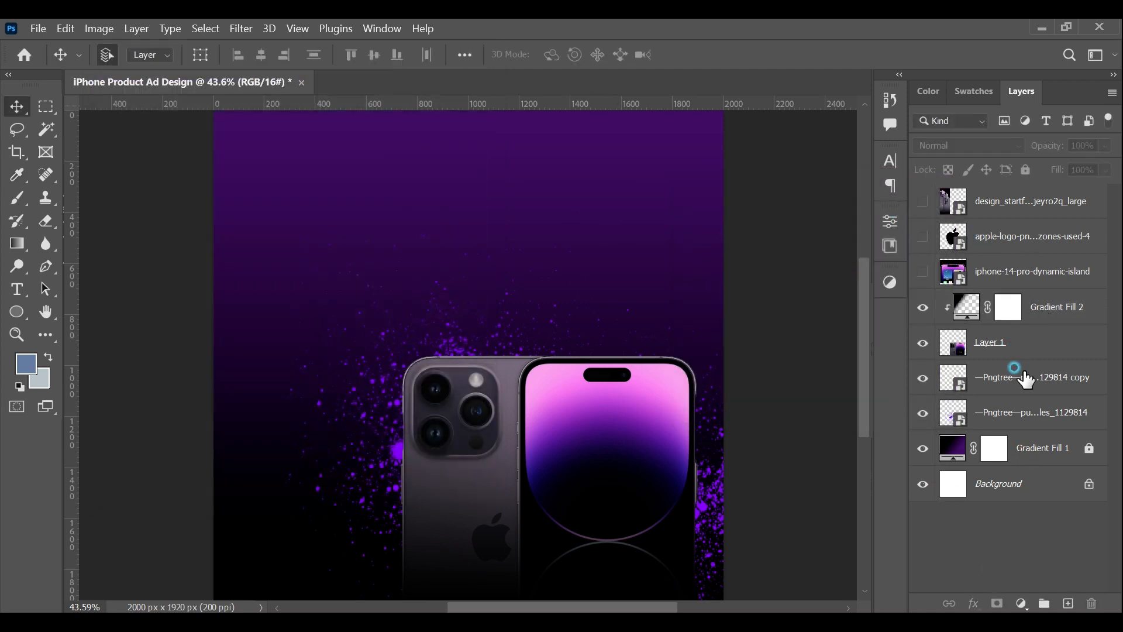
Apply a Curves adjustment to the purple particles copy, using an S-shaped RGB curve with a point at input 79, output 80
{"action": "left_click", "coordinate": [1026, 378]}
{"action": "left_click", "coordinate": [99, 29]}
{"action": "mouse_move", "coordinate": [126, 68]}
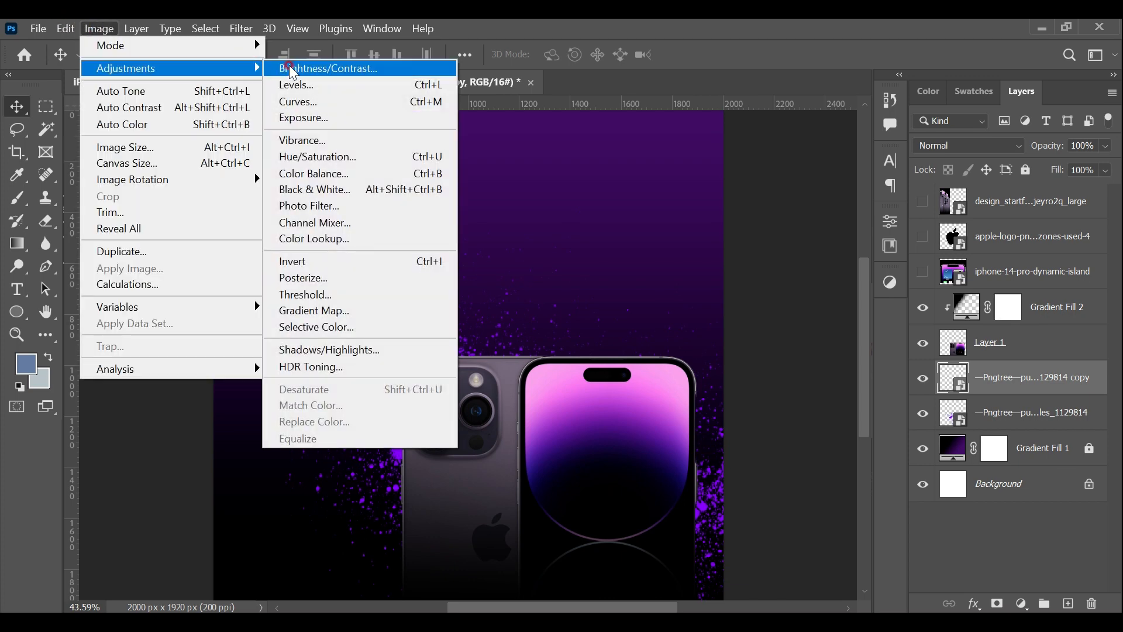
{"action": "left_click", "coordinate": [300, 102]}
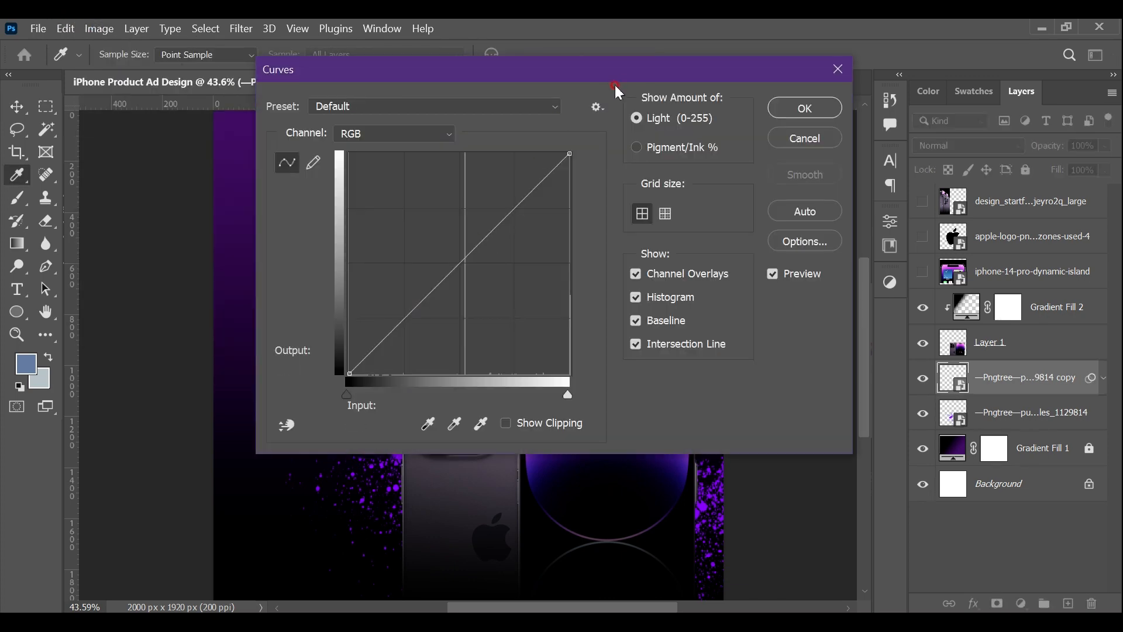
{"action": "left_click_drag", "start_coordinate": [617, 89], "coordinate": [977, 76]}
{"action": "left_click_drag", "start_coordinate": [819, 258], "coordinate": [782, 304]}
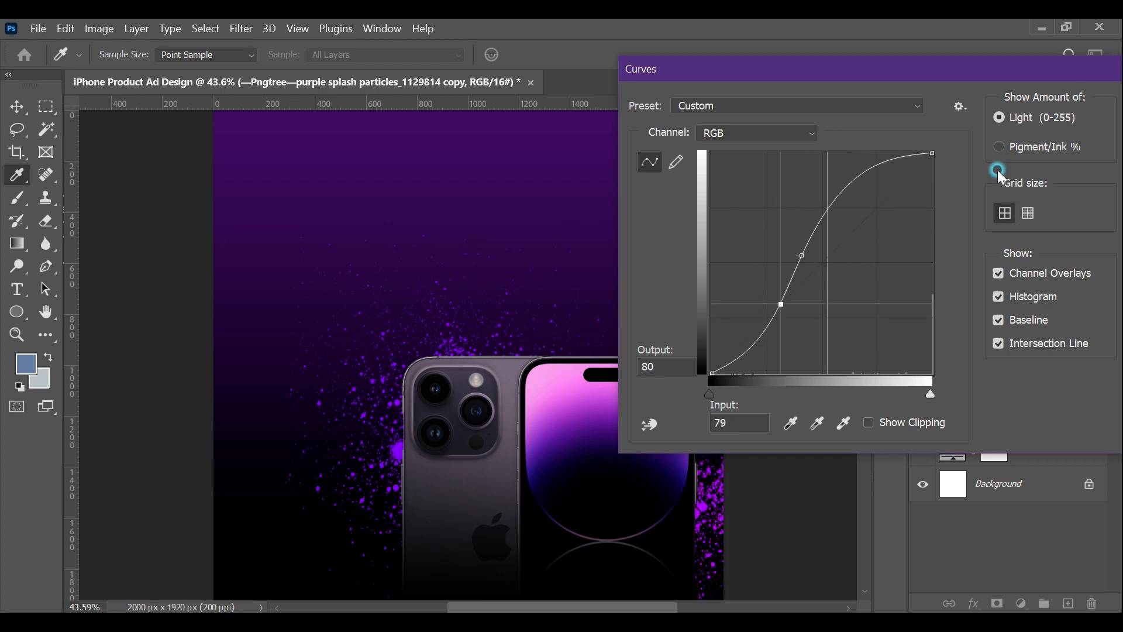
{"action": "left_click_drag", "start_coordinate": [1010, 66], "coordinate": [737, 51]}
{"action": "left_click", "coordinate": [892, 91]}
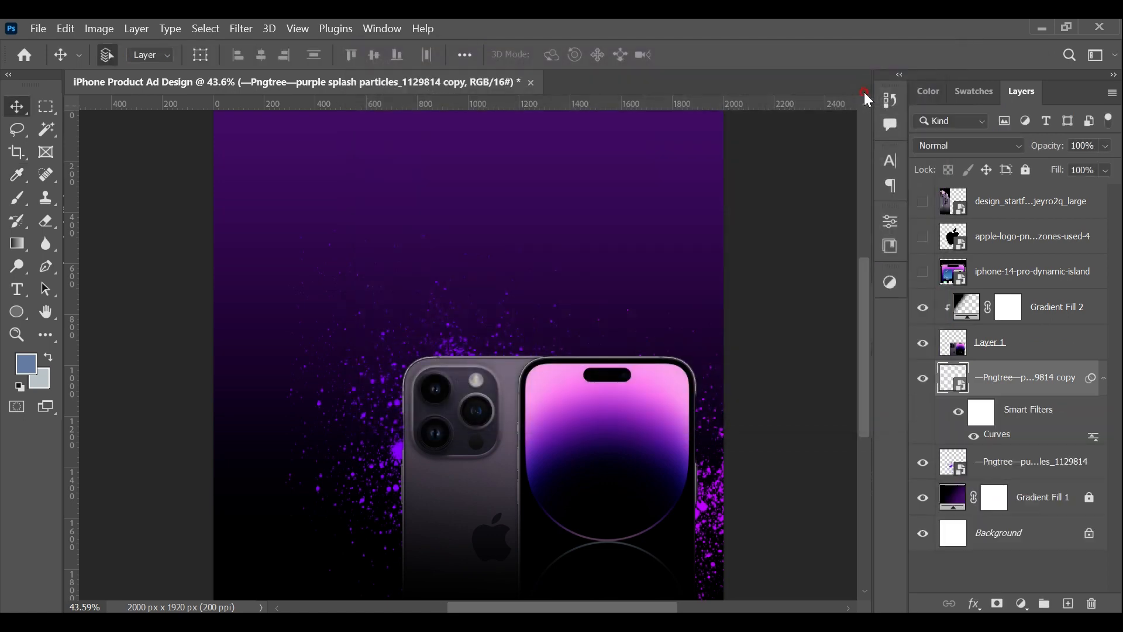
Darken the purple particles copy with a Brightness/Contrast adjustment at brightness -70
{"action": "left_click", "coordinate": [99, 28]}
{"action": "mouse_move", "coordinate": [117, 69]}
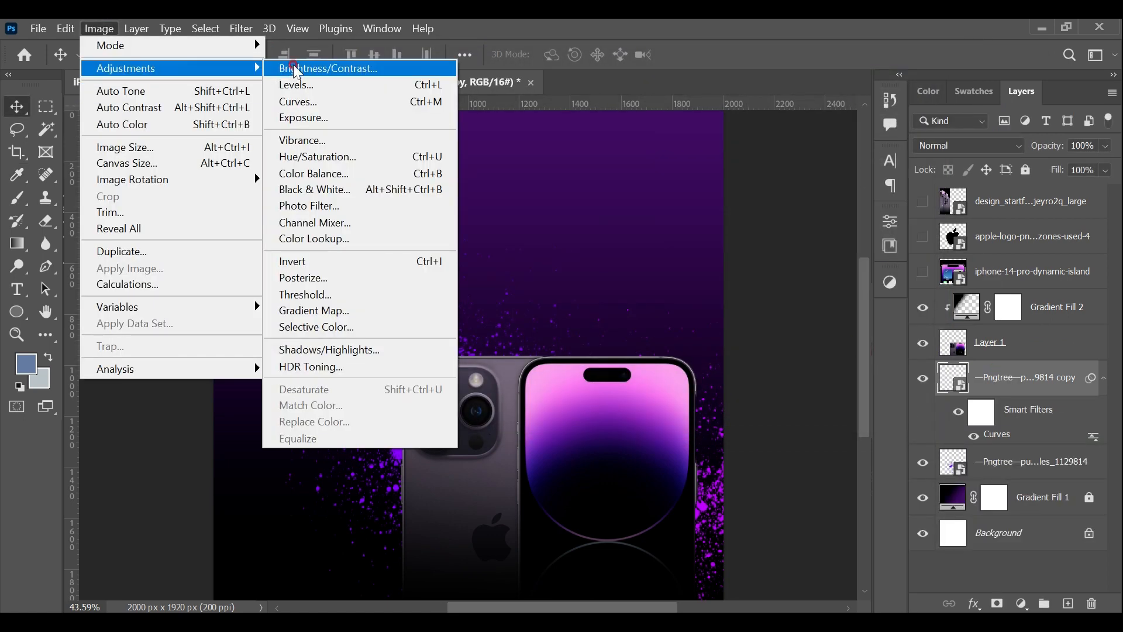
{"action": "left_click", "coordinate": [316, 69]}
{"action": "left_click_drag", "start_coordinate": [509, 193], "coordinate": [472, 211]}
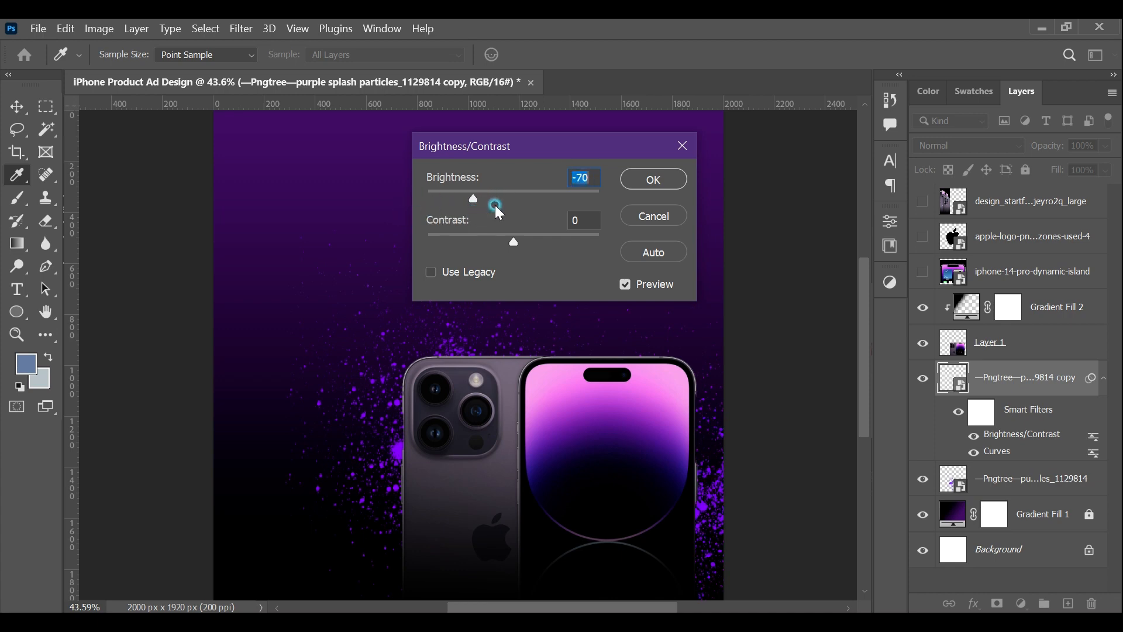
{"action": "left_click", "coordinate": [639, 185]}
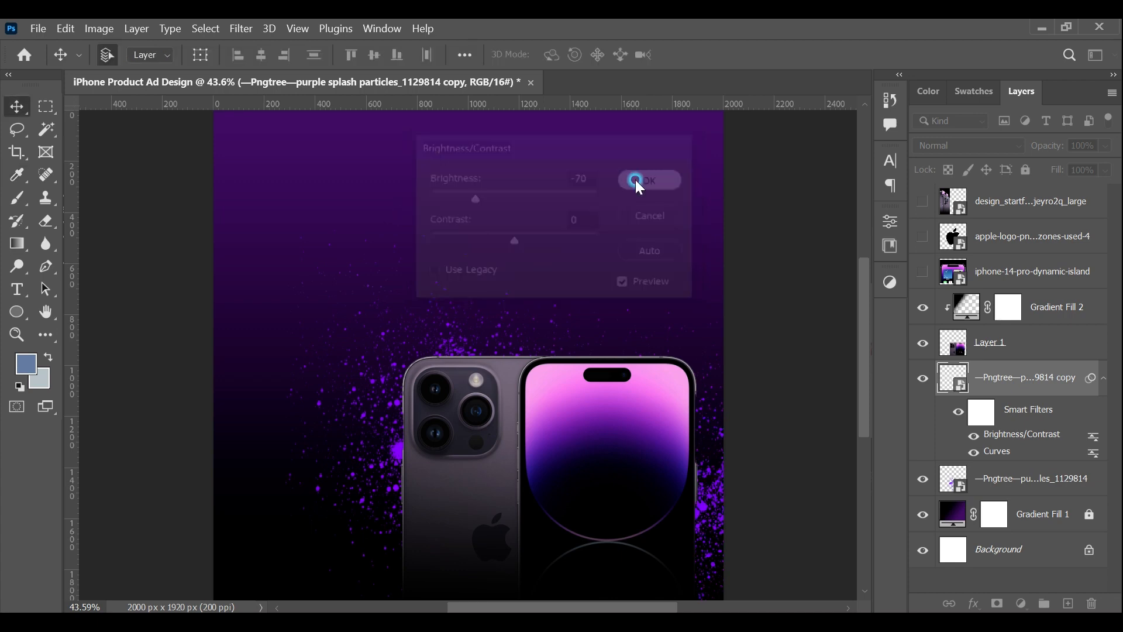
{"action": "left_click", "coordinate": [1080, 583]}
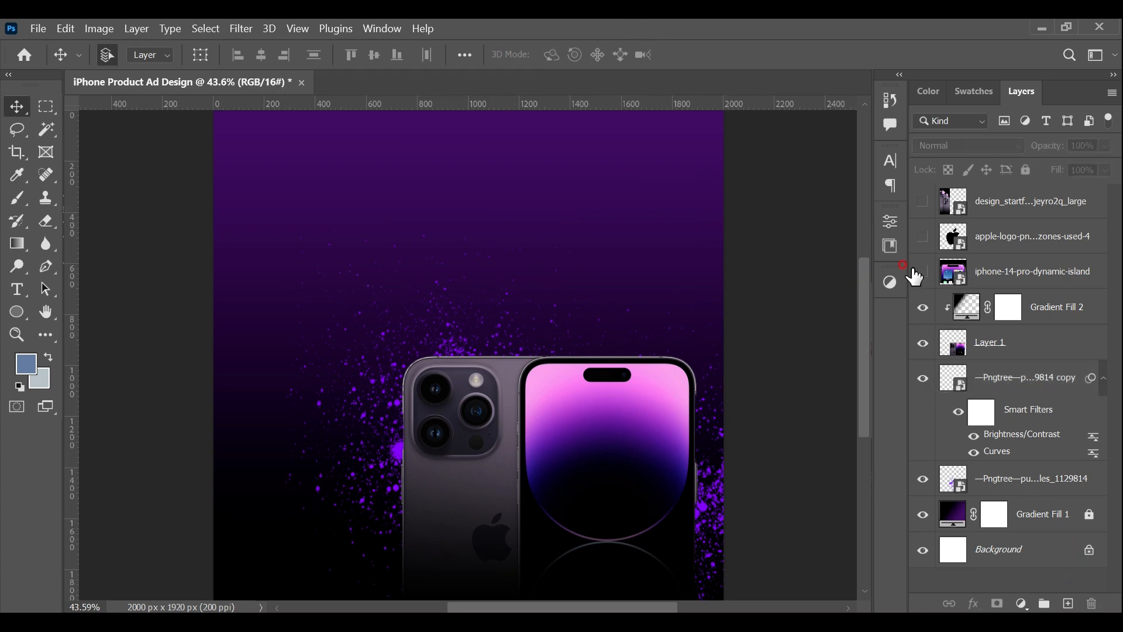
Show the design_startframe layer with its angled phones shifted slightly to the canvas's left edge, and add a layer mask
{"action": "left_click", "coordinate": [923, 202]}
{"action": "left_click", "coordinate": [994, 207]}
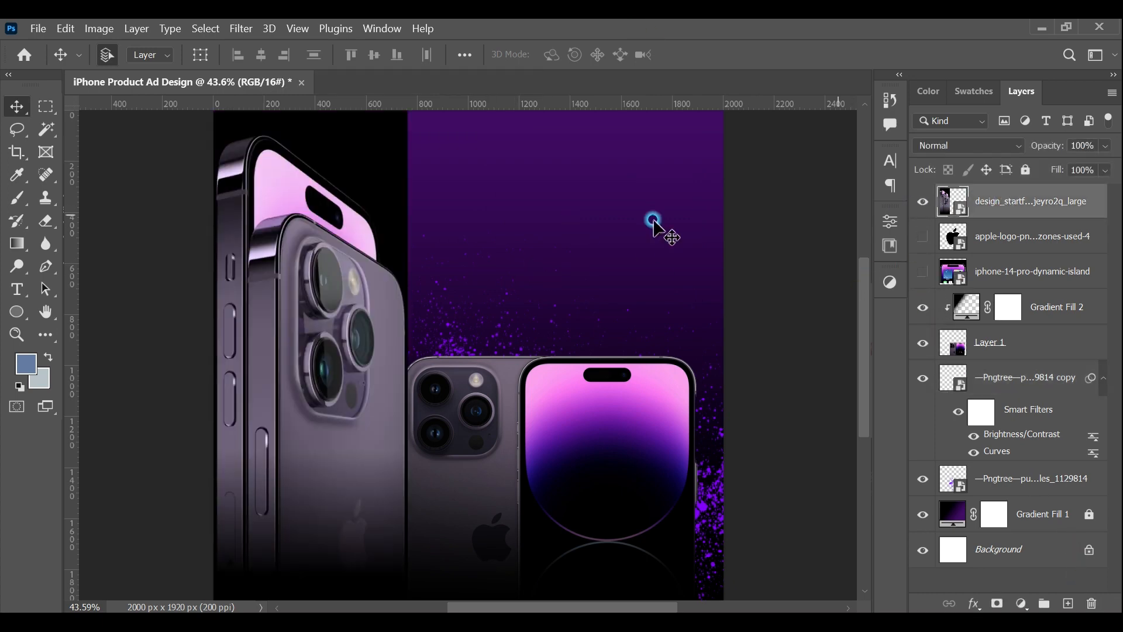
{"action": "mouse_move", "coordinate": [372, 221]}
{"action": "left_mouse_down"}
{"action": "mouse_move", "coordinate": [369, 255]}
{"action": "mouse_move", "coordinate": [369, 219]}
{"action": "left_mouse_up"}
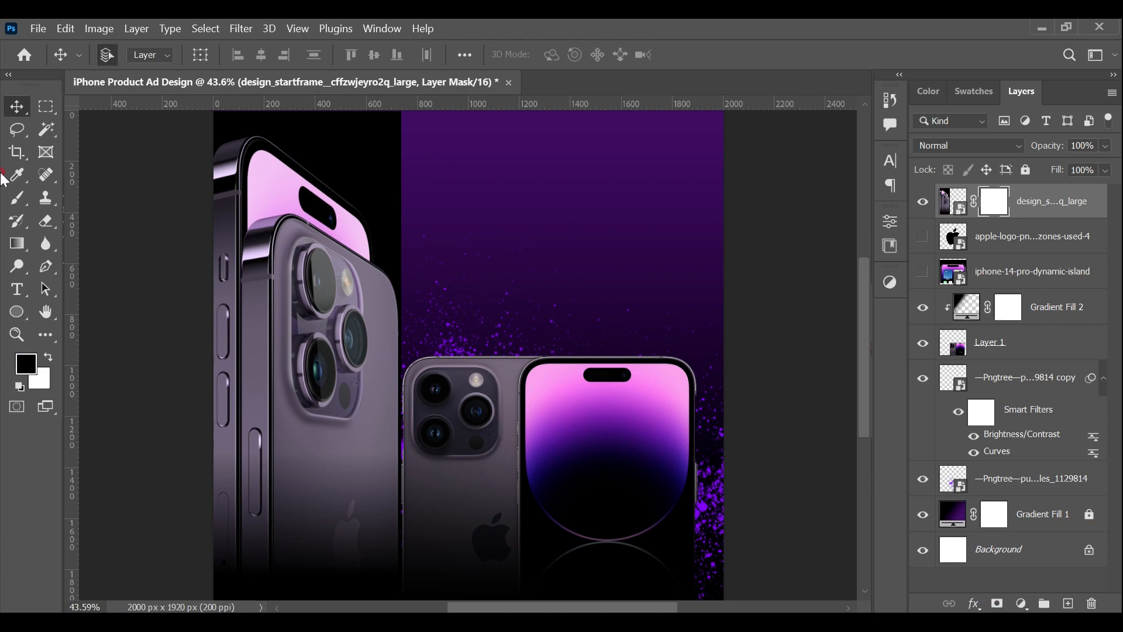
Paint out the black background above and beside the angled phones on the layer mask with a soft 400 px brush at 100% opacity
{"action": "left_click", "coordinate": [26, 197]}
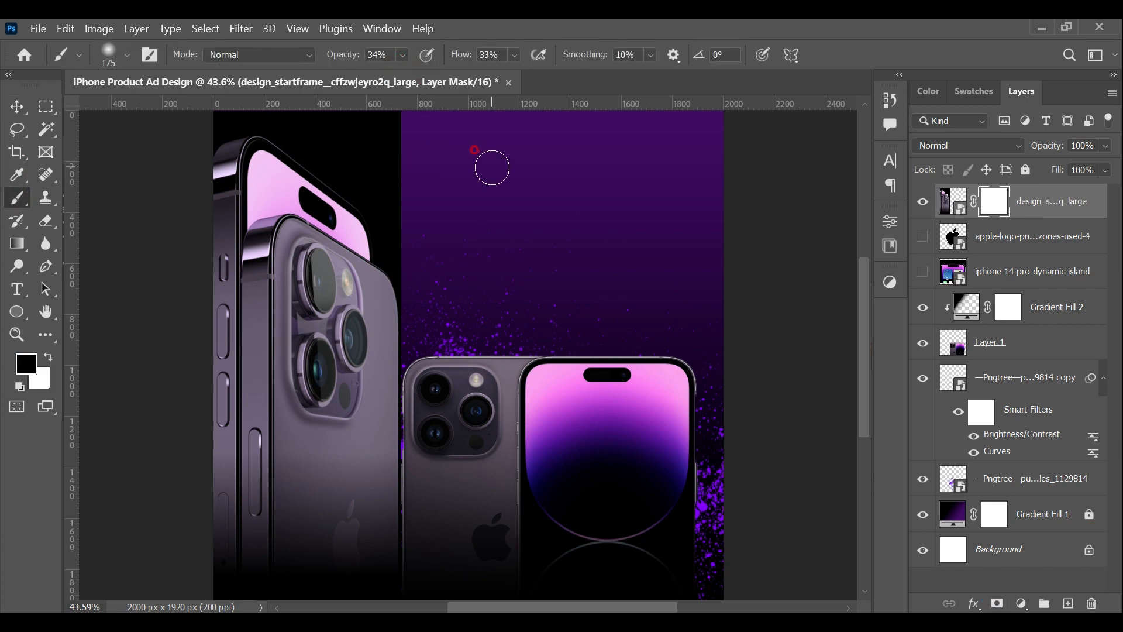
{"action": "key", "text": "space"}
{"action": "scroll", "coordinate": [851, 269], "scroll_direction": "up", "scroll_amount": 4}
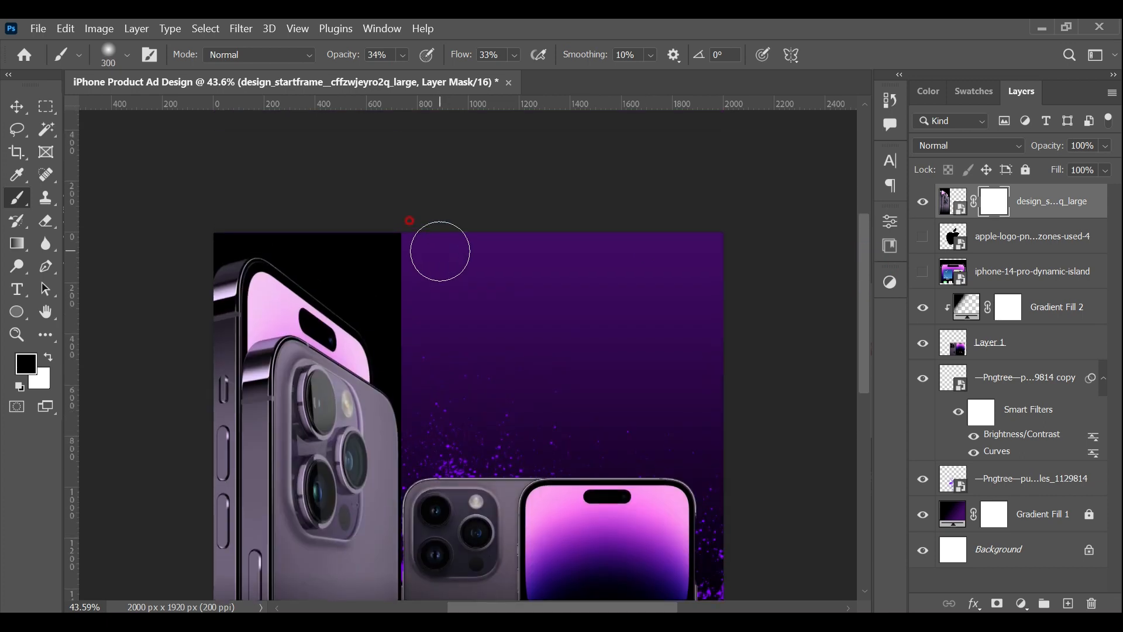
{"action": "left_click_drag", "start_coordinate": [338, 65], "coordinate": [592, 68]}
{"action": "left_click", "coordinate": [131, 63]}
{"action": "left_click", "coordinate": [646, 57]}
{"action": "mouse_move", "coordinate": [631, 300]}
{"action": "left_mouse_down"}
{"action": "mouse_move", "coordinate": [276, 201]}
{"action": "mouse_move", "coordinate": [243, 154]}
{"action": "left_mouse_up"}
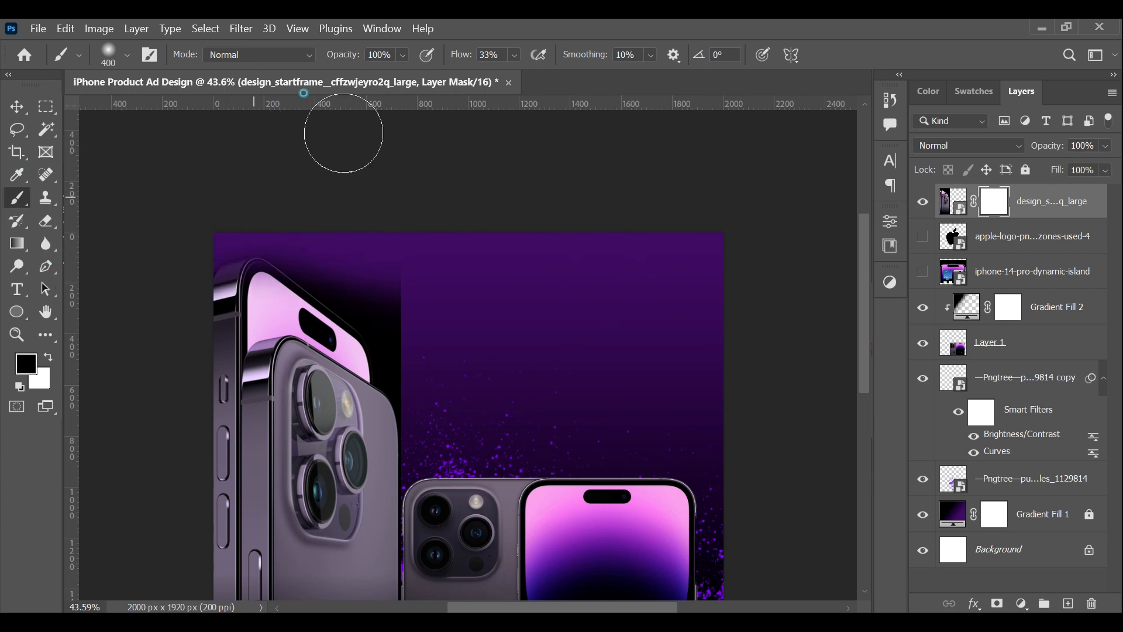
{"action": "mouse_move", "coordinate": [416, 305]}
{"action": "left_mouse_down"}
{"action": "mouse_move", "coordinate": [220, 196]}
{"action": "mouse_move", "coordinate": [436, 389]}
{"action": "mouse_move", "coordinate": [404, 311]}
{"action": "mouse_move", "coordinate": [423, 398]}
{"action": "left_mouse_up"}
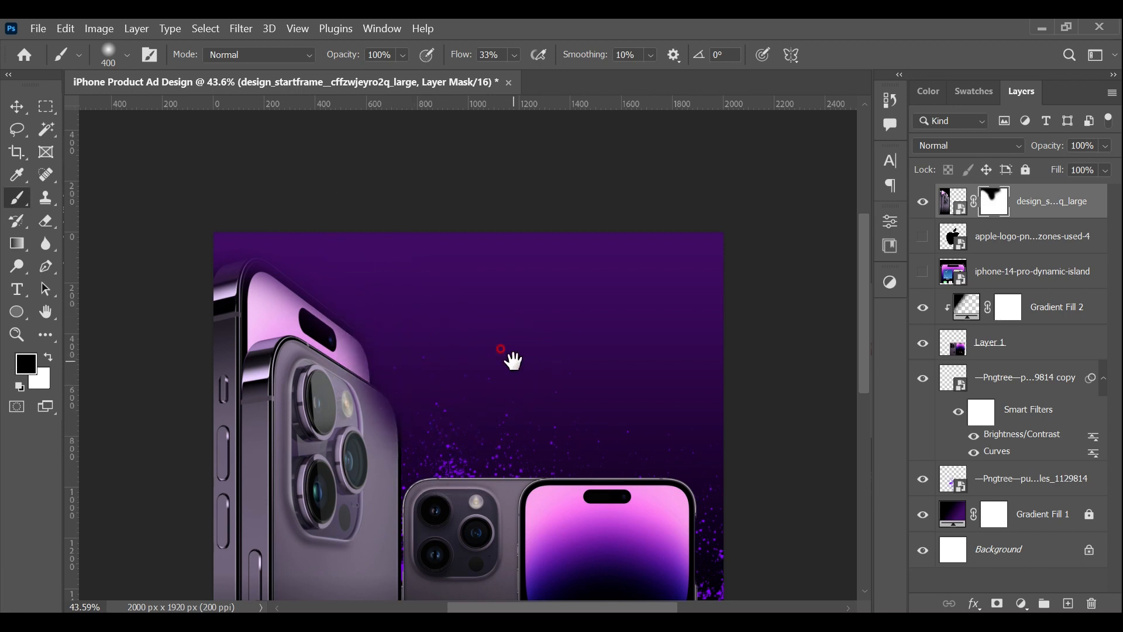
Soften the angled front phone's right edge on the layer mask with a smaller soft black brush
{"action": "left_click_drag", "start_coordinate": [508, 358], "coordinate": [466, 205]}
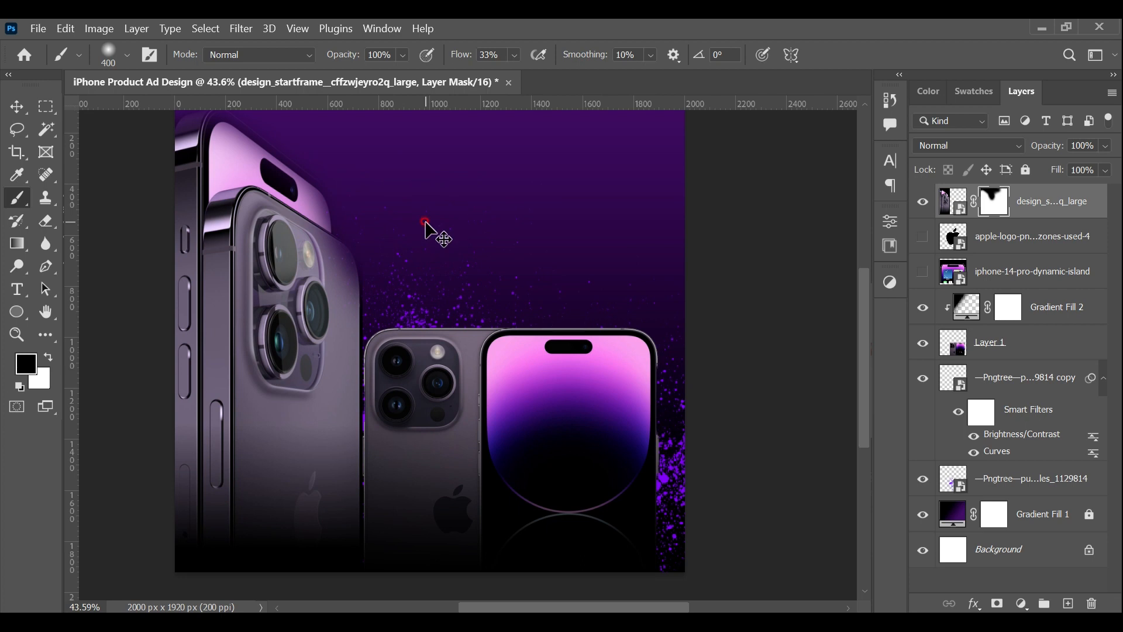
{"action": "key", "text": "ctrl+plus"}
{"action": "key", "text": "ctrl+plus"}
{"action": "key", "text": "ctrl+plus"}
{"action": "key", "text": "bracketleft"}
{"action": "key", "text": "bracketleft"}
{"action": "key", "text": "bracketleft"}
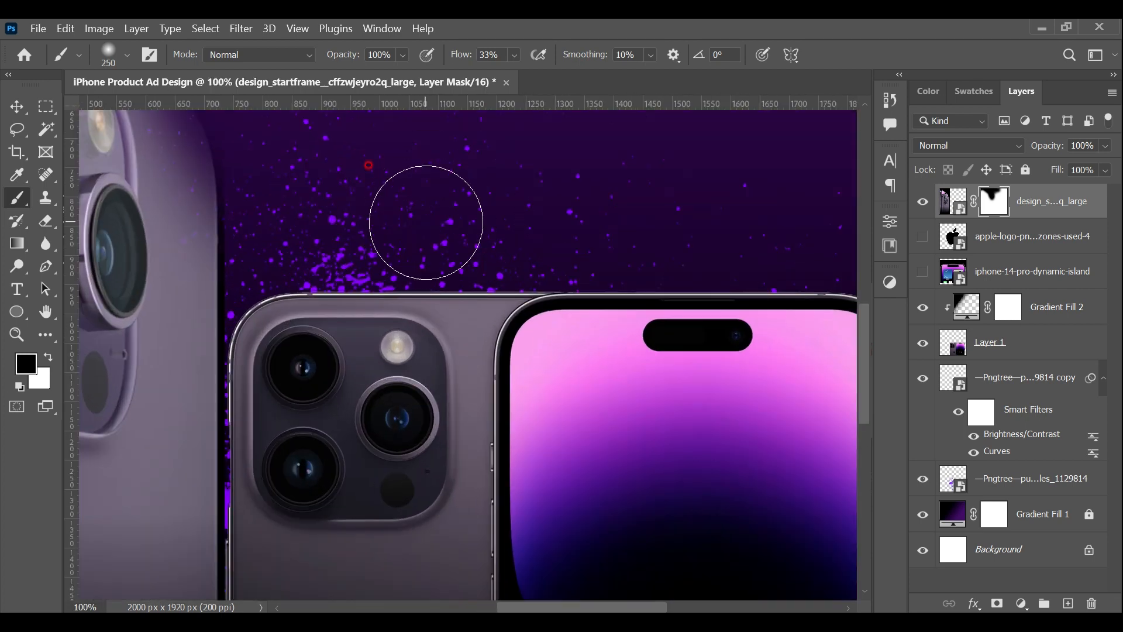
{"action": "mouse_move", "coordinate": [425, 222]}
{"action": "left_mouse_down"}
{"action": "mouse_move", "coordinate": [477, 157]}
{"action": "mouse_move", "coordinate": [462, 257]}
{"action": "left_mouse_up"}
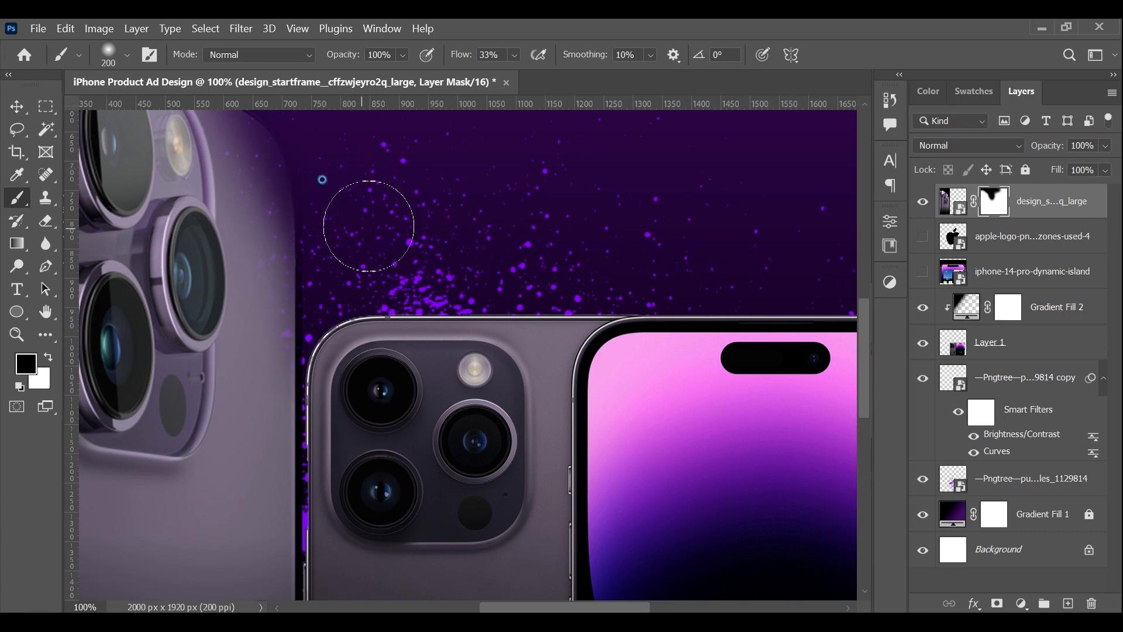
{"action": "key", "text": "bracketleft"}
{"action": "key", "text": "bracketleft"}
{"action": "key", "text": "bracketleft"}
{"action": "left_click_drag", "start_coordinate": [316, 224], "coordinate": [322, 417]}
{"action": "left_click_drag", "start_coordinate": [466, 462], "coordinate": [481, 222]}
{"action": "left_click_drag", "start_coordinate": [337, 154], "coordinate": [335, 124]}
Try to extend the mask down the gap between the angled phone and the upright phone with the 125 px brush
{"action": "mouse_move", "coordinate": [333, 257]}
{"action": "left_mouse_down"}
{"action": "mouse_move", "coordinate": [350, 384]}
{"action": "mouse_move", "coordinate": [325, 404]}
{"action": "left_mouse_up"}
{"action": "scroll", "coordinate": [432, 316], "scroll_direction": "down", "scroll_amount": 3}
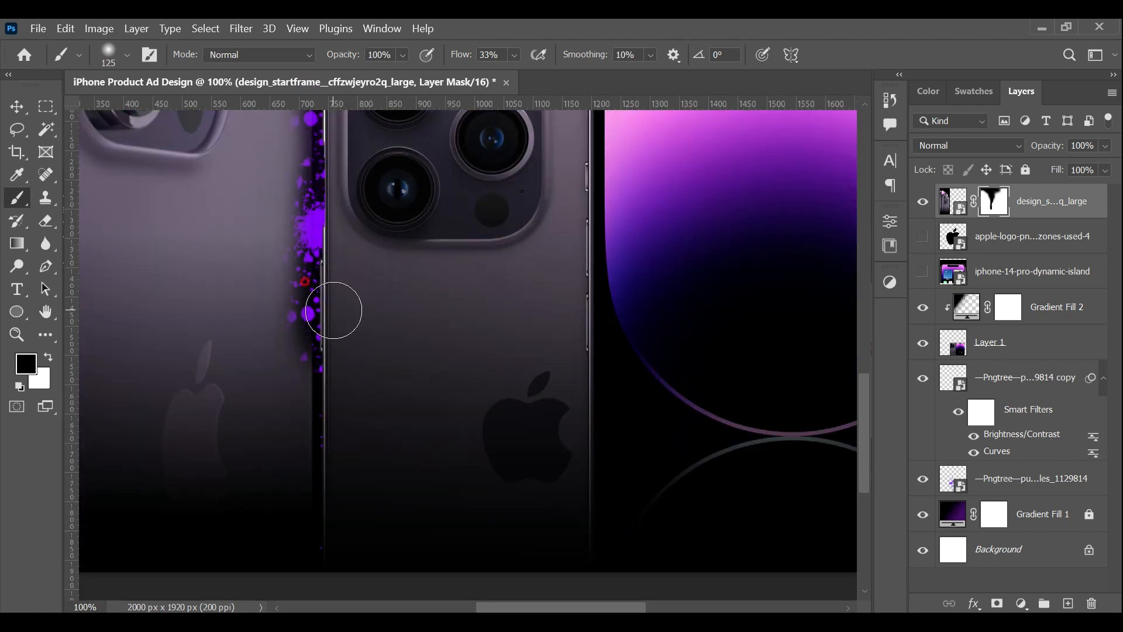
{"action": "key", "text": "ctrl+z"}
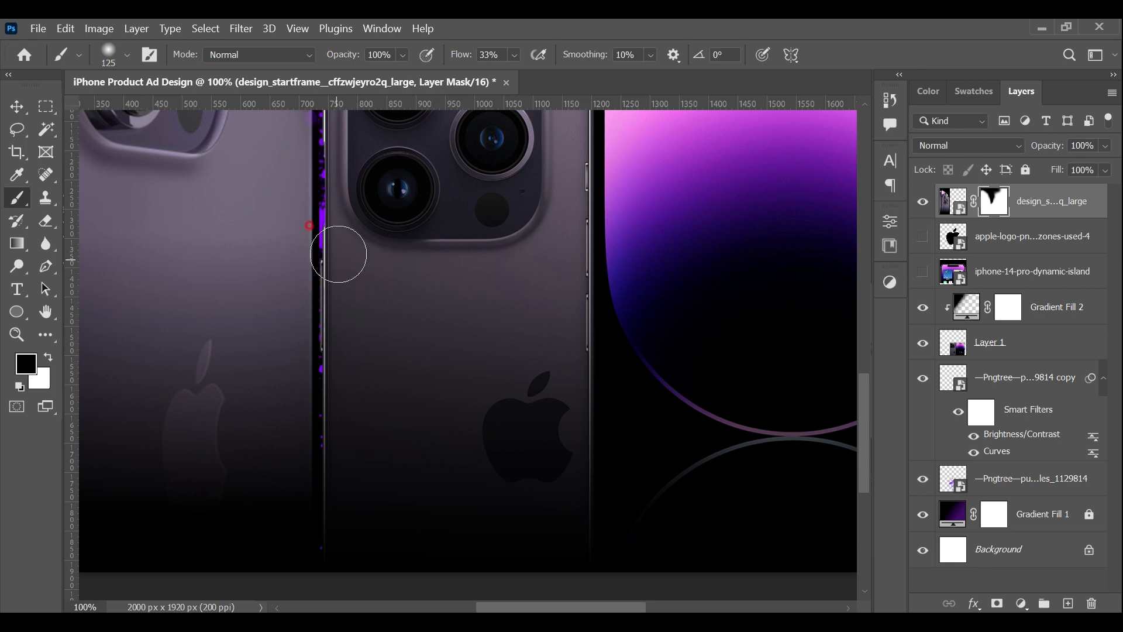
{"action": "left_click_drag", "start_coordinate": [376, 200], "coordinate": [388, 376]}
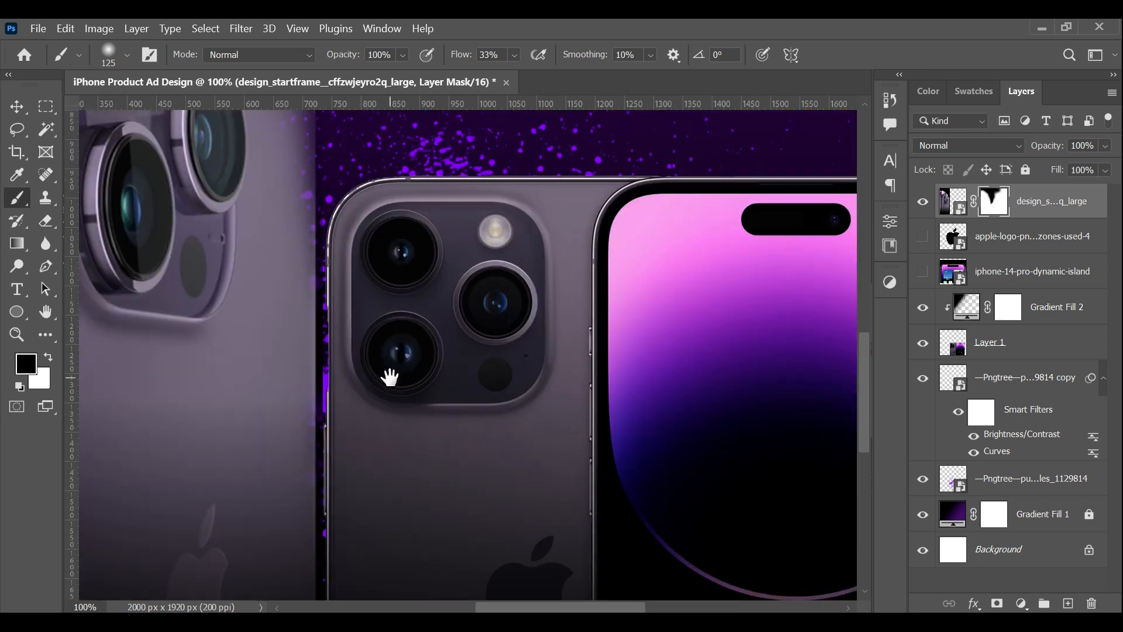
Set the angled phones' Blend If to 0/117 for this layer and 0/20, 143/255 for the underlying layer, and shift the phones slightly down
{"action": "left_click", "coordinate": [17, 104]}
{"action": "key", "text": "ctrl+0"}
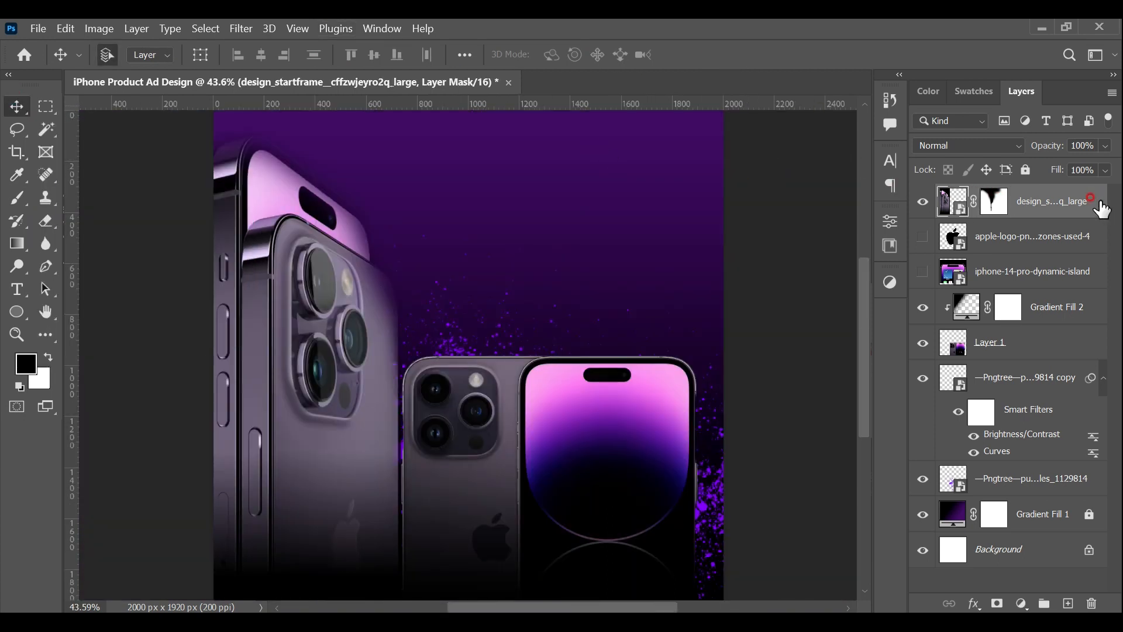
{"action": "double_click", "coordinate": [1087, 188]}
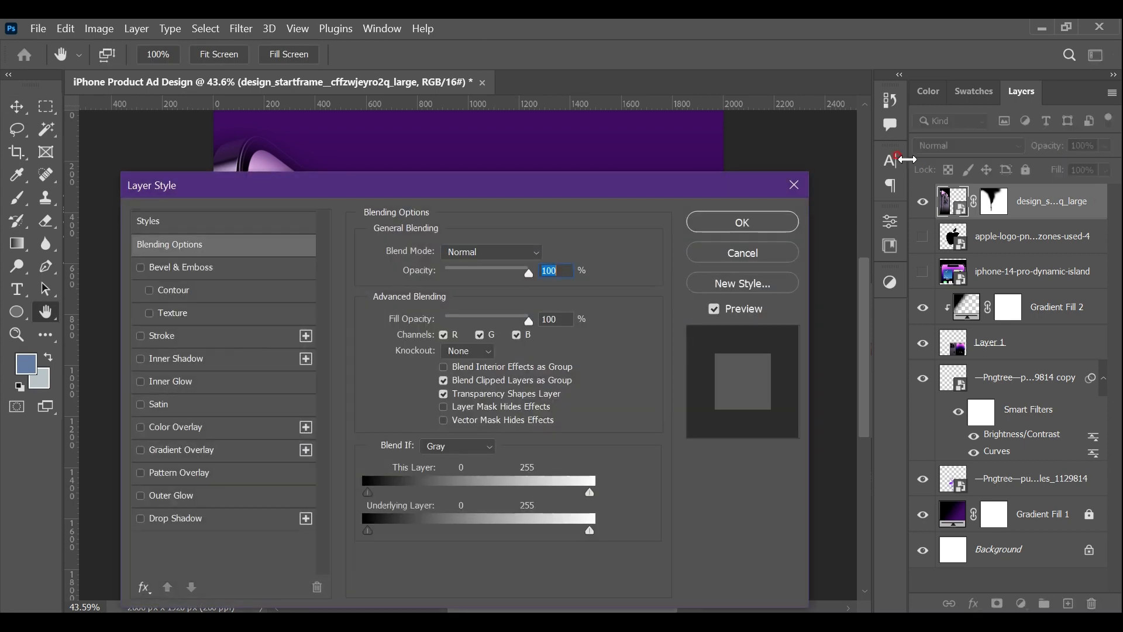
{"action": "left_click_drag", "start_coordinate": [617, 180], "coordinate": [904, 77]}
{"action": "left_click_drag", "start_coordinate": [641, 423], "coordinate": [669, 435]}
{"action": "left_click_drag", "start_coordinate": [854, 424], "coordinate": [840, 424]}
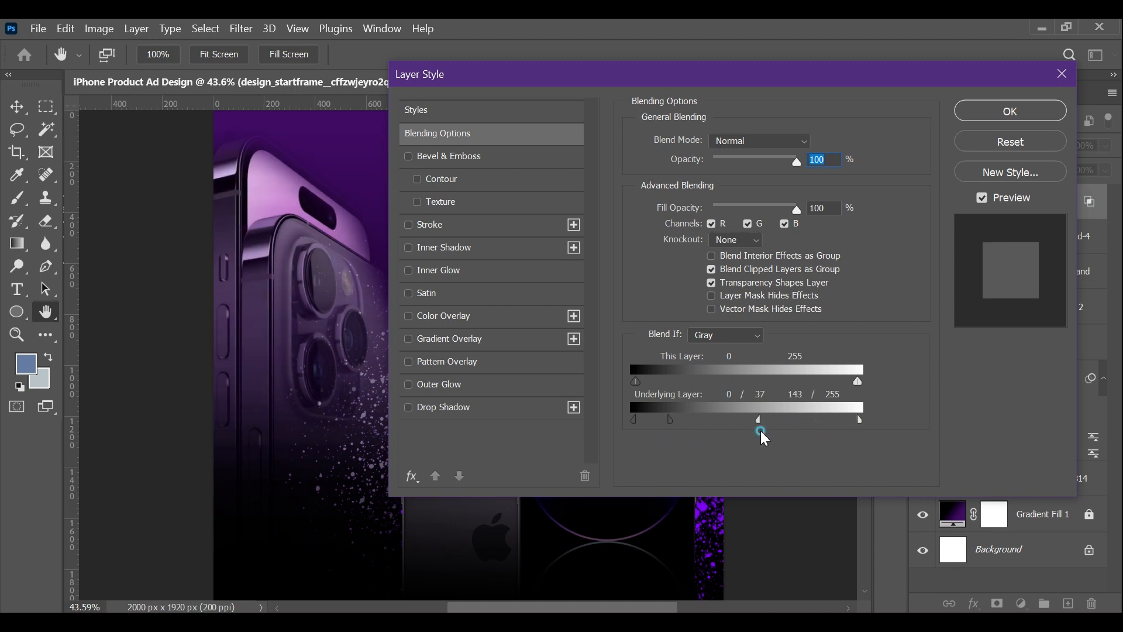
{"action": "left_click_drag", "start_coordinate": [673, 419], "coordinate": [654, 420]}
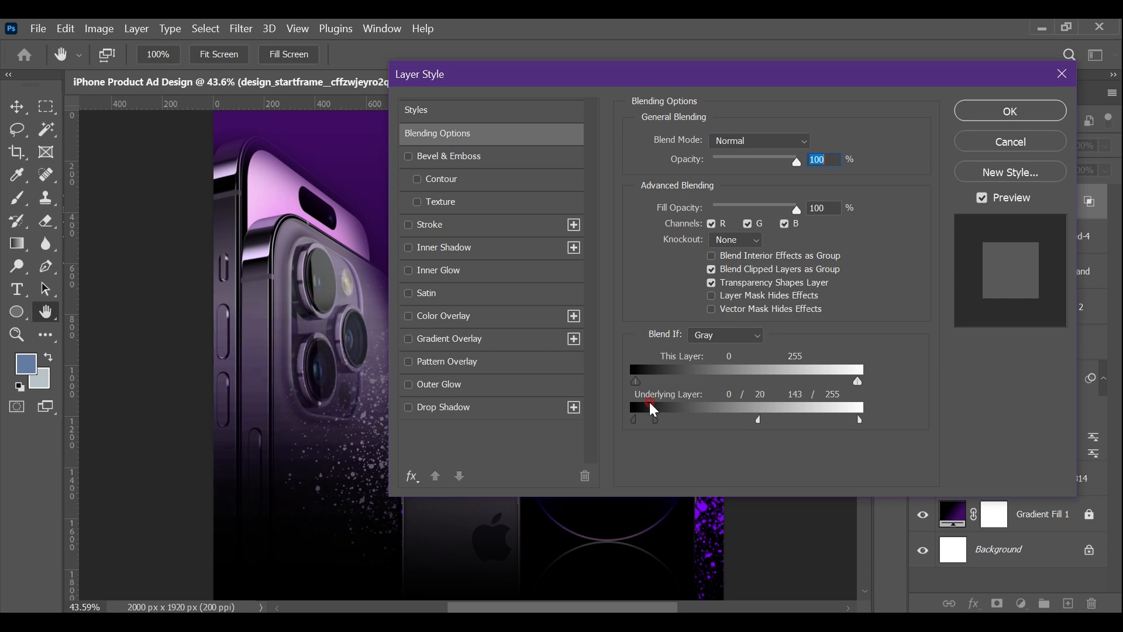
{"action": "left_click_drag", "start_coordinate": [666, 388], "coordinate": [728, 370]}
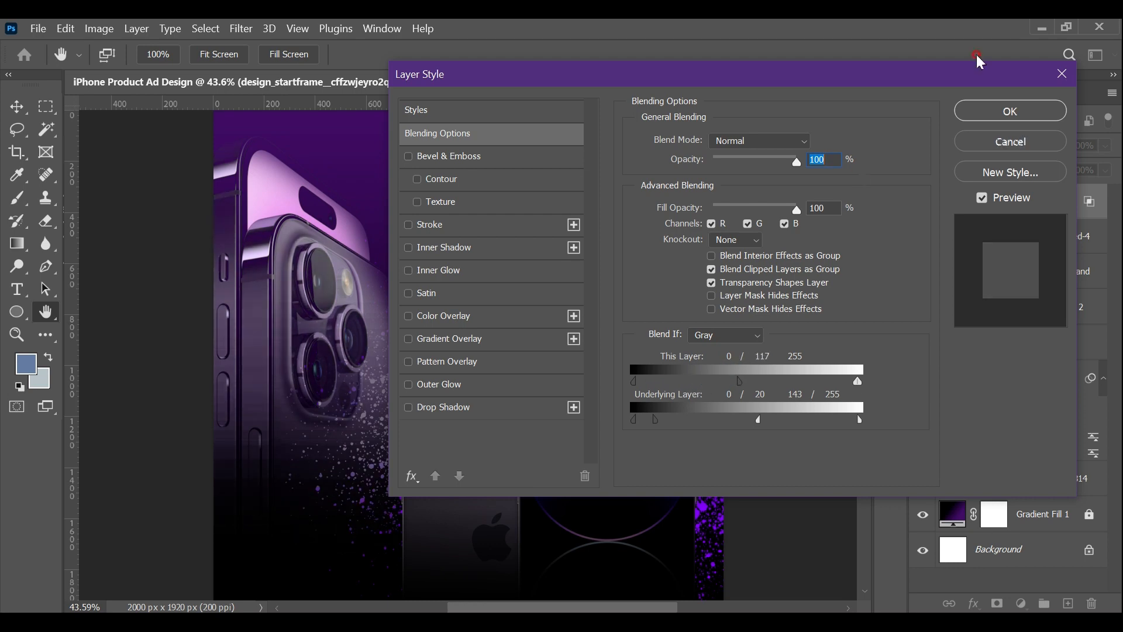
{"action": "left_click", "coordinate": [1004, 112]}
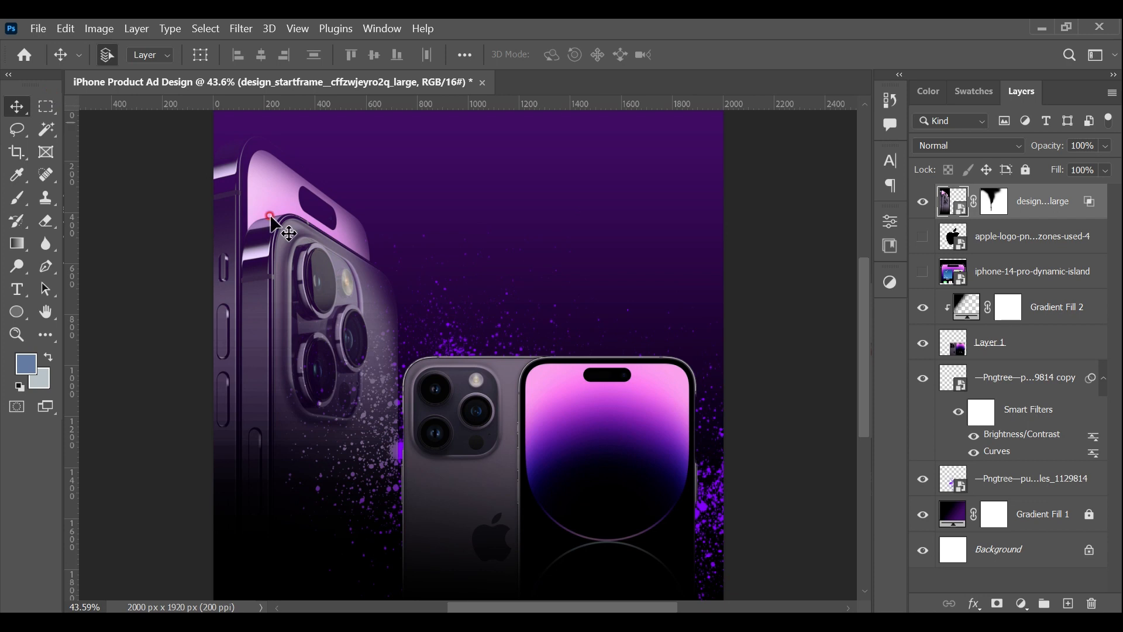
{"action": "left_click_drag", "start_coordinate": [296, 279], "coordinate": [292, 310]}
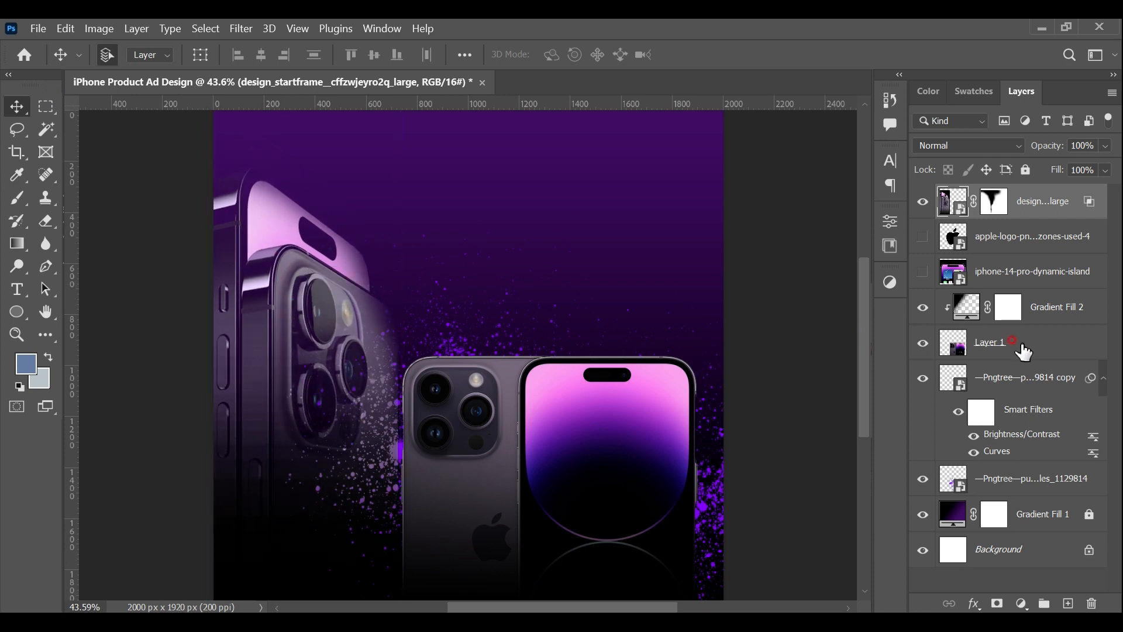
Set the original purple splash particles layer's Blend If shadows to 0/70 for this layer and 0/21 for the underlying layer
{"action": "left_click", "coordinate": [1057, 470]}
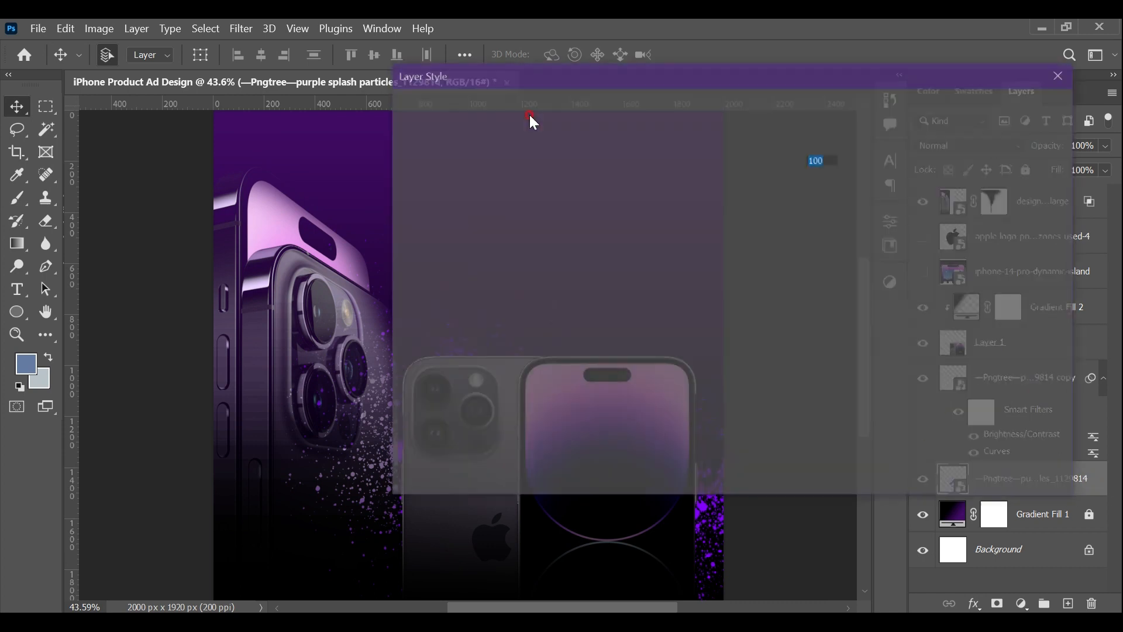
{"action": "left_click_drag", "start_coordinate": [639, 381], "coordinate": [698, 381]}
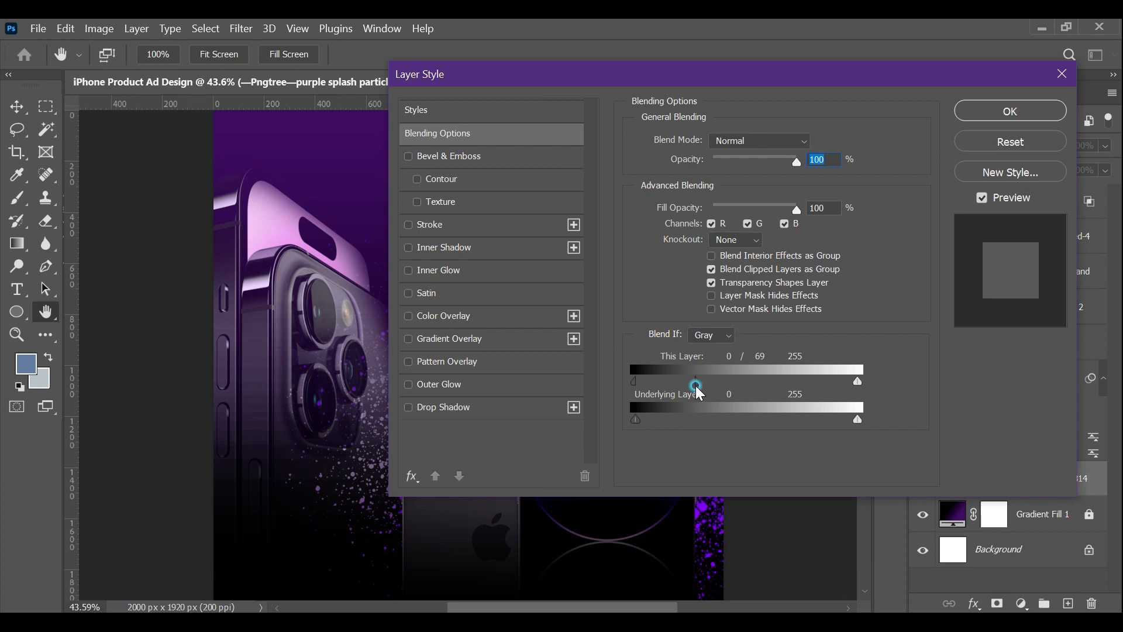
{"action": "mouse_move", "coordinate": [643, 417]}
{"action": "left_mouse_down"}
{"action": "mouse_move", "coordinate": [675, 419]}
{"action": "mouse_move", "coordinate": [660, 420]}
{"action": "left_mouse_up"}
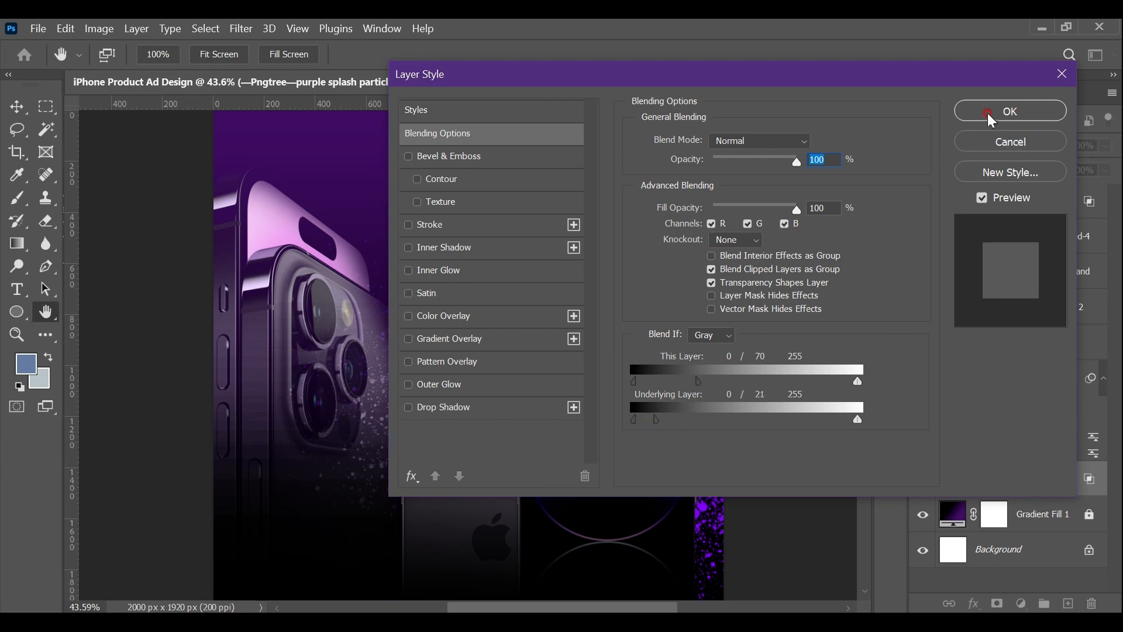
{"action": "left_click", "coordinate": [1010, 111]}
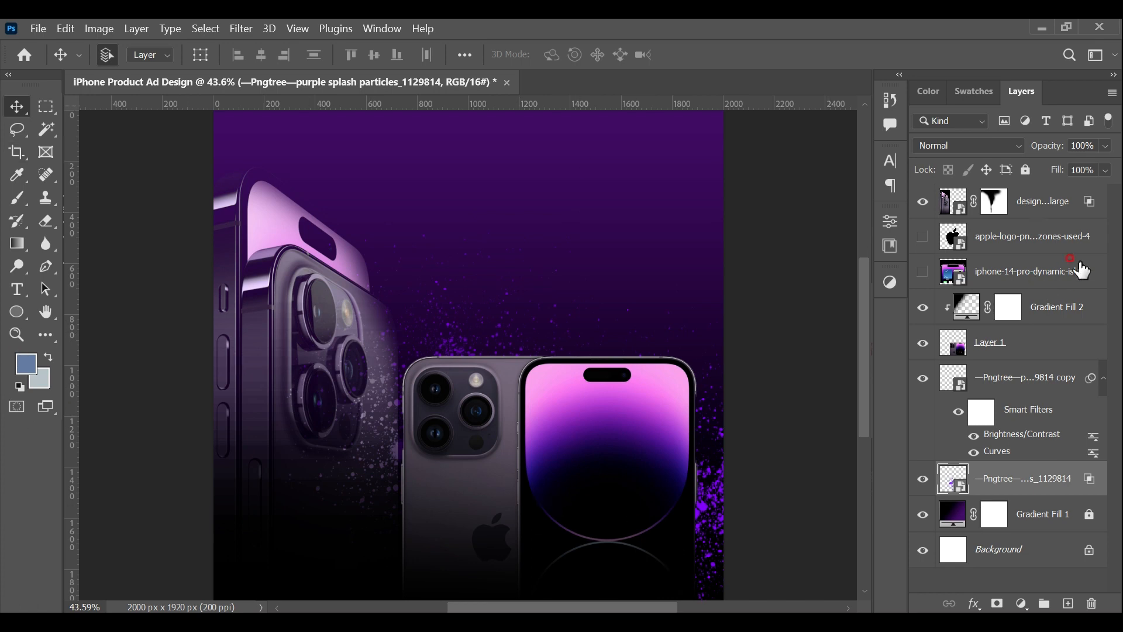
Lower the angled phones layer's opacity to 62%
{"action": "left_click", "coordinate": [1057, 199]}
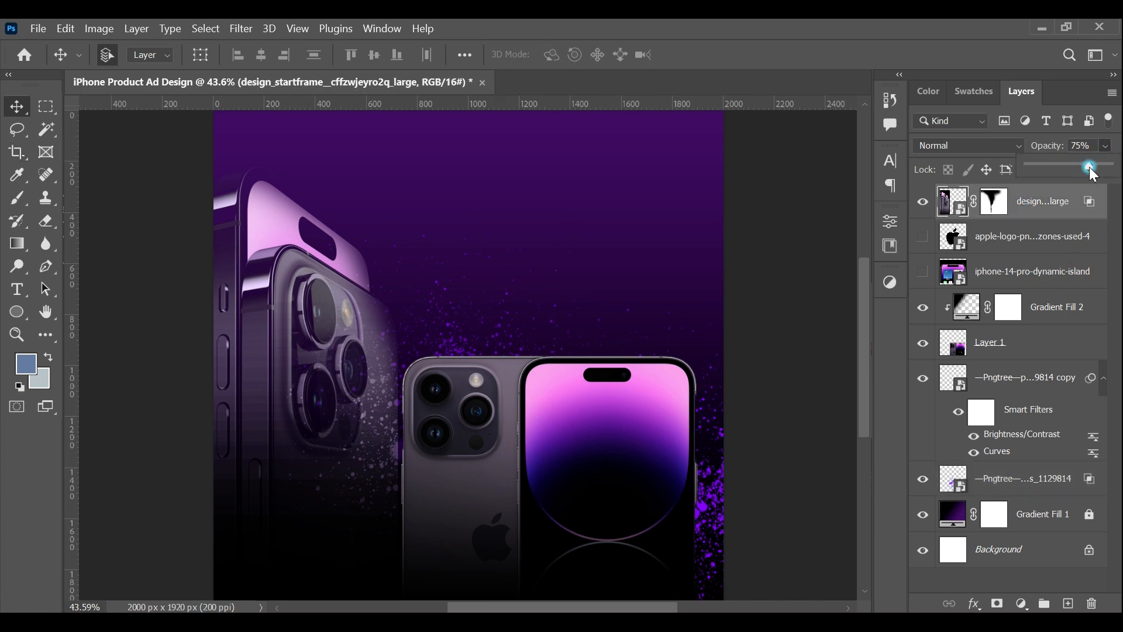
{"action": "left_click_drag", "start_coordinate": [1082, 167], "coordinate": [1078, 166]}
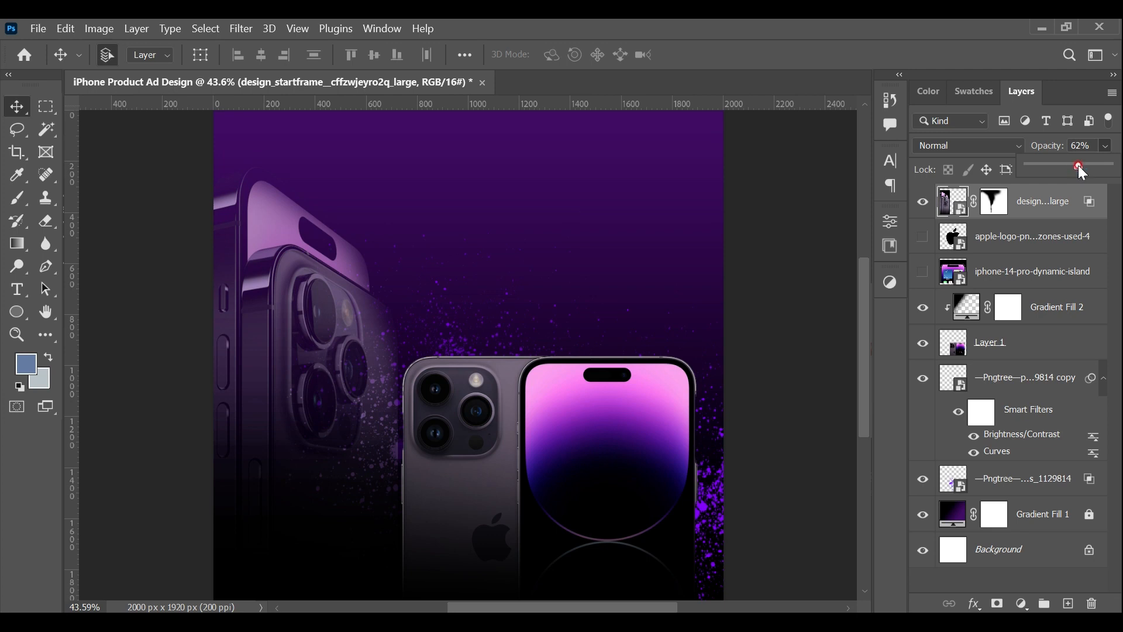
{"action": "left_click", "coordinate": [1078, 181]}
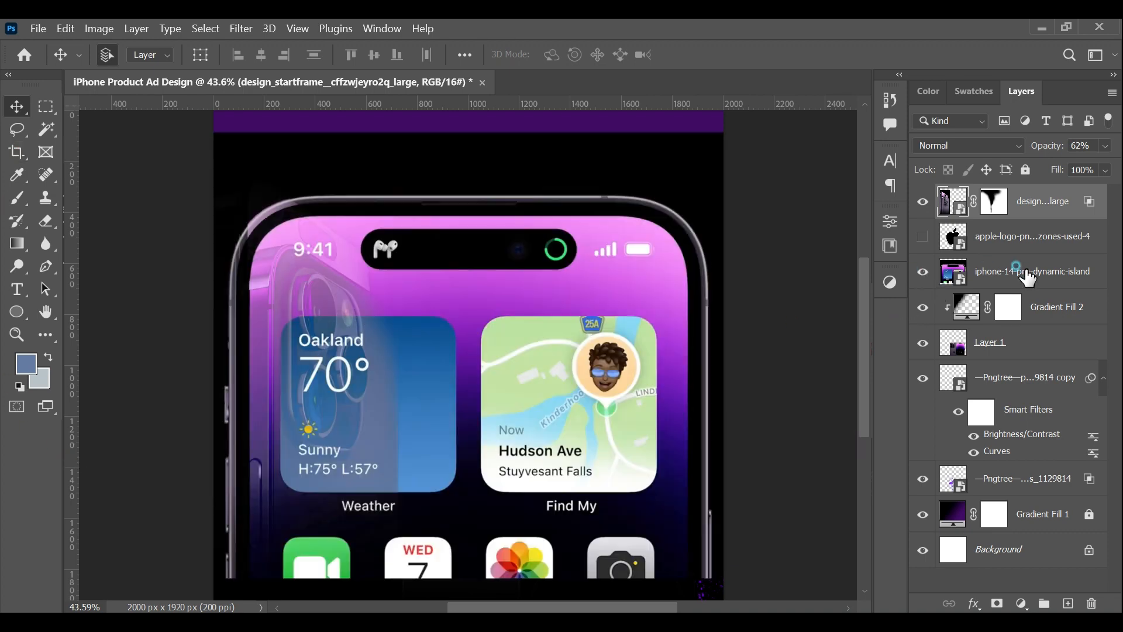
Shift the iphone-14-pro-dynamic-island image slightly up and add a layer mask to it
{"action": "left_click", "coordinate": [1020, 273]}
{"action": "left_click_drag", "start_coordinate": [678, 294], "coordinate": [681, 276]}
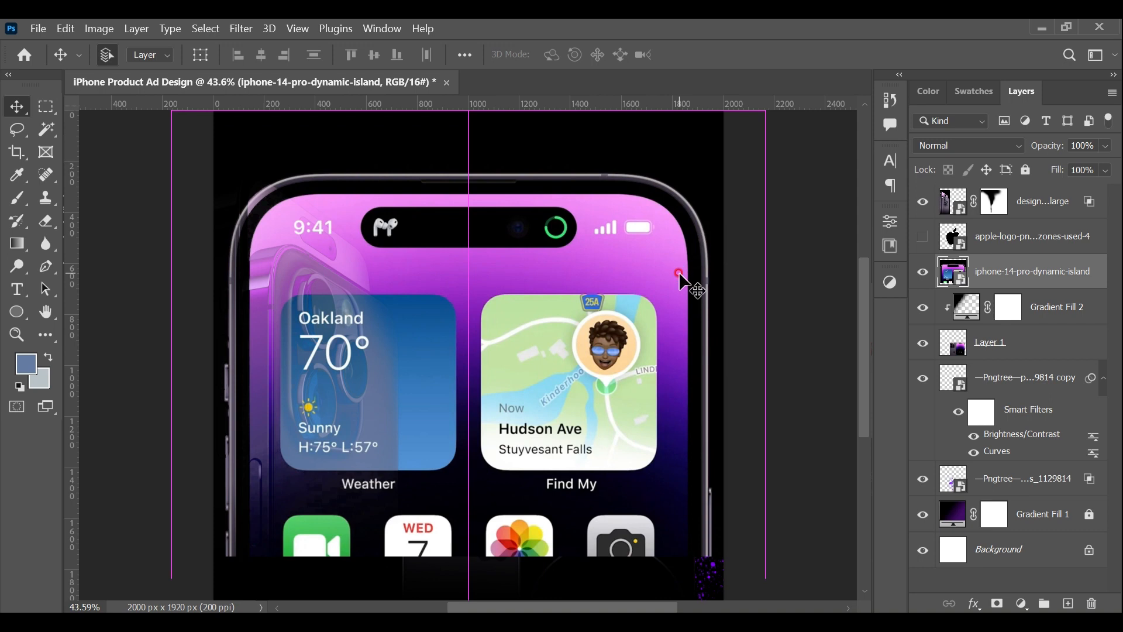
{"action": "left_click", "coordinate": [20, 204]}
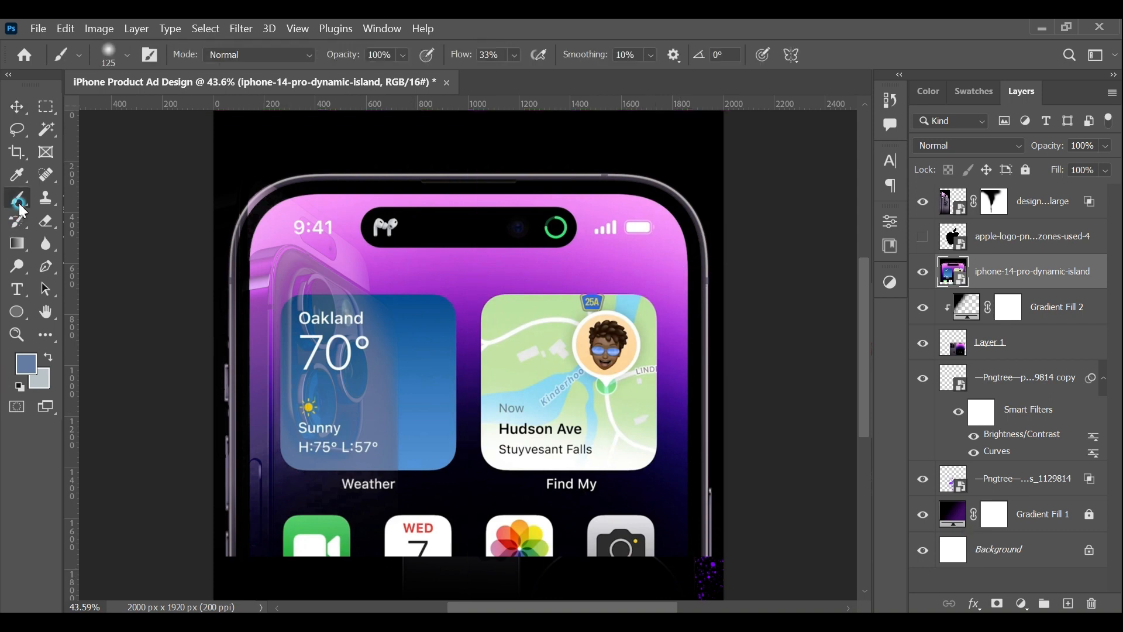
{"action": "left_click", "coordinate": [997, 603]}
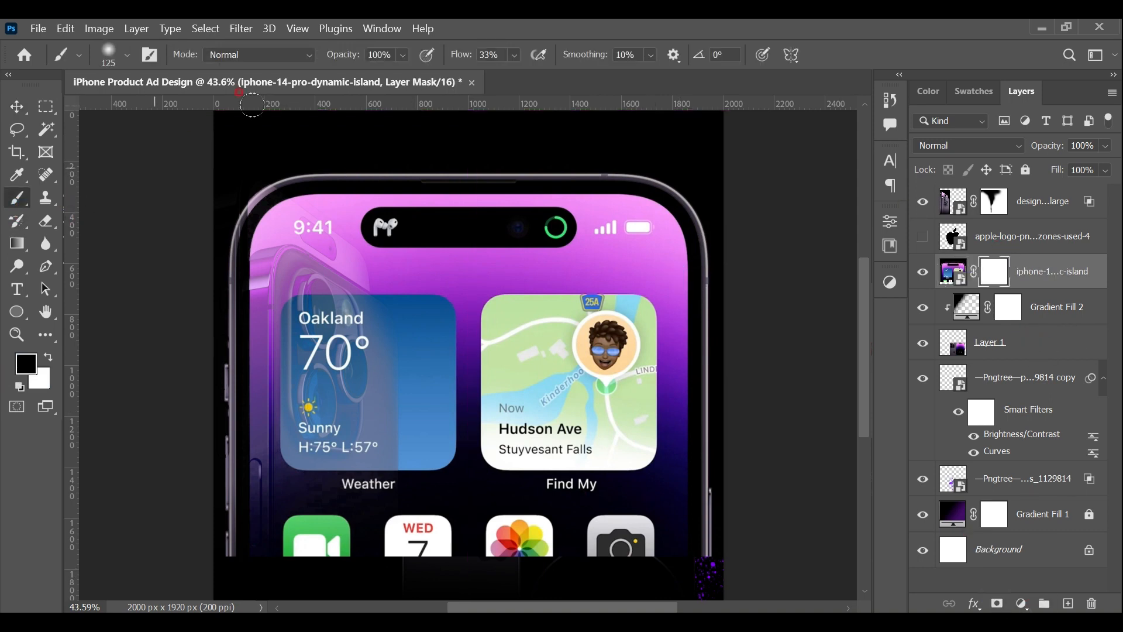
Mask out the black background around the dynamic-island phone's top and sides with a soft 400 px black brush
{"action": "key", "text": "bracketright"}
{"action": "key", "text": "bracketright"}
{"action": "key", "text": "bracketright"}
{"action": "left_click_drag", "start_coordinate": [313, 188], "coordinate": [304, 243]}
{"action": "mouse_move", "coordinate": [668, 160]}
{"action": "left_mouse_down"}
{"action": "mouse_move", "coordinate": [481, 157]}
{"action": "mouse_move", "coordinate": [431, 167]}
{"action": "mouse_move", "coordinate": [795, 212]}
{"action": "mouse_move", "coordinate": [457, 166]}
{"action": "mouse_move", "coordinate": [648, 110]}
{"action": "mouse_move", "coordinate": [644, 149]}
{"action": "mouse_move", "coordinate": [330, 136]}
{"action": "mouse_move", "coordinate": [320, 168]}
{"action": "mouse_move", "coordinate": [121, 245]}
{"action": "mouse_move", "coordinate": [224, 213]}
{"action": "mouse_move", "coordinate": [208, 192]}
{"action": "mouse_move", "coordinate": [183, 220]}
{"action": "left_mouse_up"}
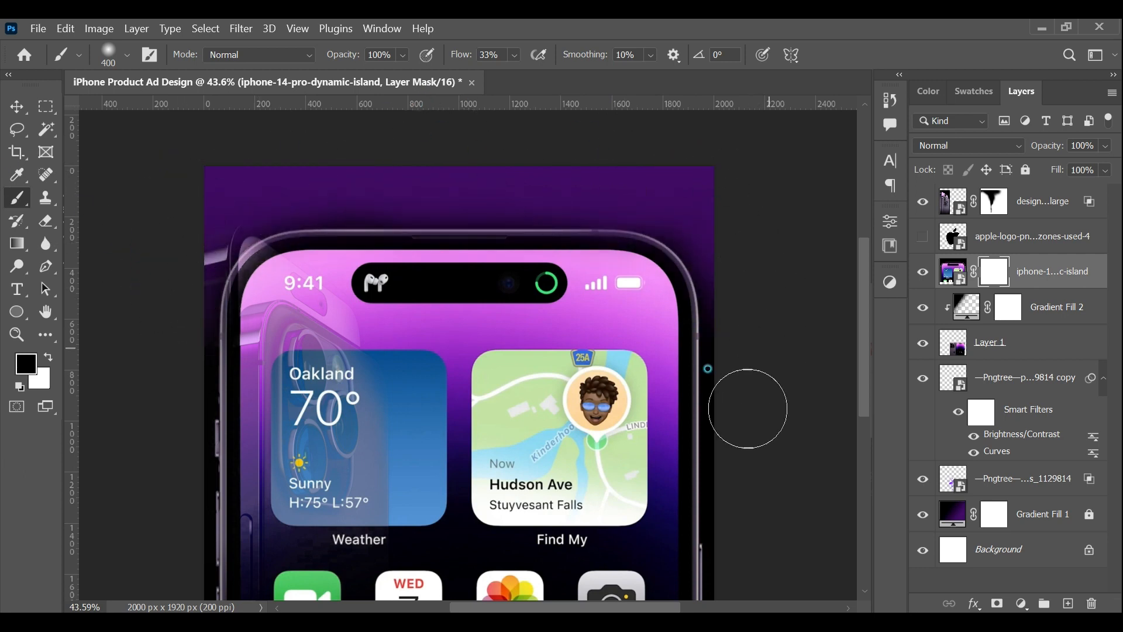
{"action": "left_click_drag", "start_coordinate": [696, 318], "coordinate": [719, 251]}
Start fading the dynamic-island phone's bottom edge on its mask with the brush opacity at 53%
{"action": "left_click_drag", "start_coordinate": [355, 58], "coordinate": [314, 58]}
{"action": "right_click", "coordinate": [729, 515]}
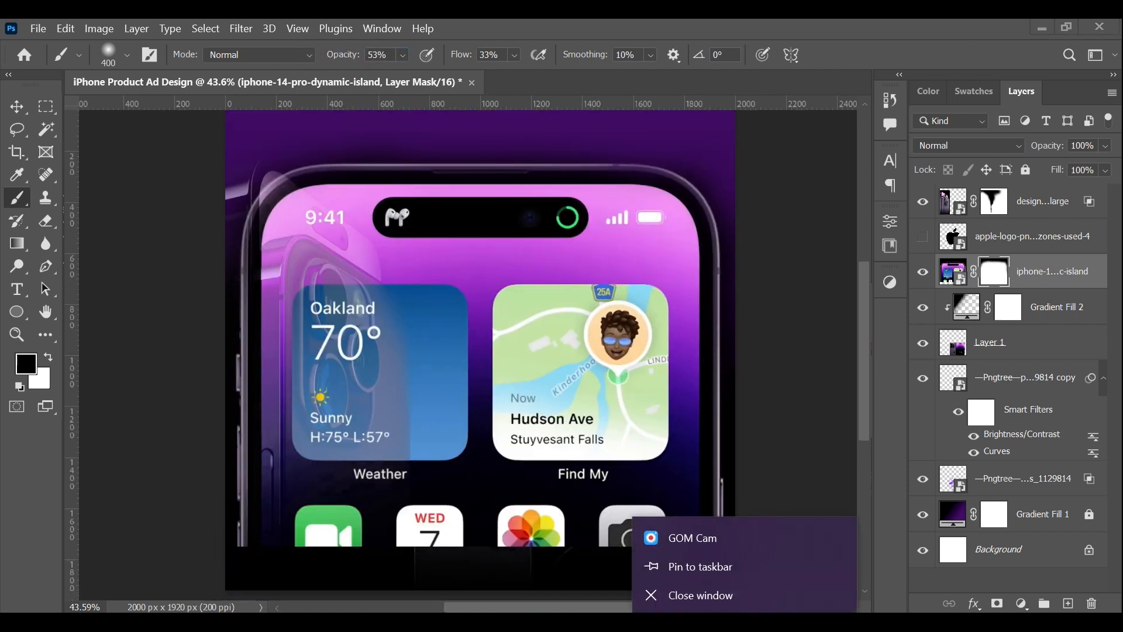
{"action": "left_click", "coordinate": [687, 504]}
{"action": "mouse_move", "coordinate": [625, 492]}
{"action": "left_mouse_down"}
{"action": "mouse_move", "coordinate": [710, 511]}
{"action": "mouse_move", "coordinate": [428, 560]}
{"action": "mouse_move", "coordinate": [558, 563]}
{"action": "left_mouse_up"}
Fade the dynamic-island phone's lower screen area further on its mask with a larger soft brush at 68% opacity
{"action": "key", "text": "bracketright"}
{"action": "key", "text": "bracketright"}
{"action": "key", "text": "bracketright"}
{"action": "key", "text": "bracketright"}
{"action": "left_click", "coordinate": [339, 62]}
{"action": "left_click_drag", "start_coordinate": [339, 61], "coordinate": [348, 55]}
{"action": "mouse_move", "coordinate": [602, 519]}
{"action": "left_mouse_down"}
{"action": "mouse_move", "coordinate": [691, 514]}
{"action": "mouse_move", "coordinate": [614, 474]}
{"action": "left_mouse_up"}
{"action": "mouse_move", "coordinate": [695, 555]}
{"action": "left_mouse_down"}
{"action": "mouse_move", "coordinate": [178, 471]}
{"action": "mouse_move", "coordinate": [665, 517]}
{"action": "mouse_move", "coordinate": [437, 576]}
{"action": "mouse_move", "coordinate": [257, 566]}
{"action": "mouse_move", "coordinate": [314, 556]}
{"action": "mouse_move", "coordinate": [295, 546]}
{"action": "mouse_move", "coordinate": [527, 526]}
{"action": "mouse_move", "coordinate": [389, 552]}
{"action": "mouse_move", "coordinate": [514, 539]}
{"action": "mouse_move", "coordinate": [595, 514]}
{"action": "left_mouse_up"}
{"action": "key", "text": "bracketleft"}
{"action": "key", "text": "bracketleft"}
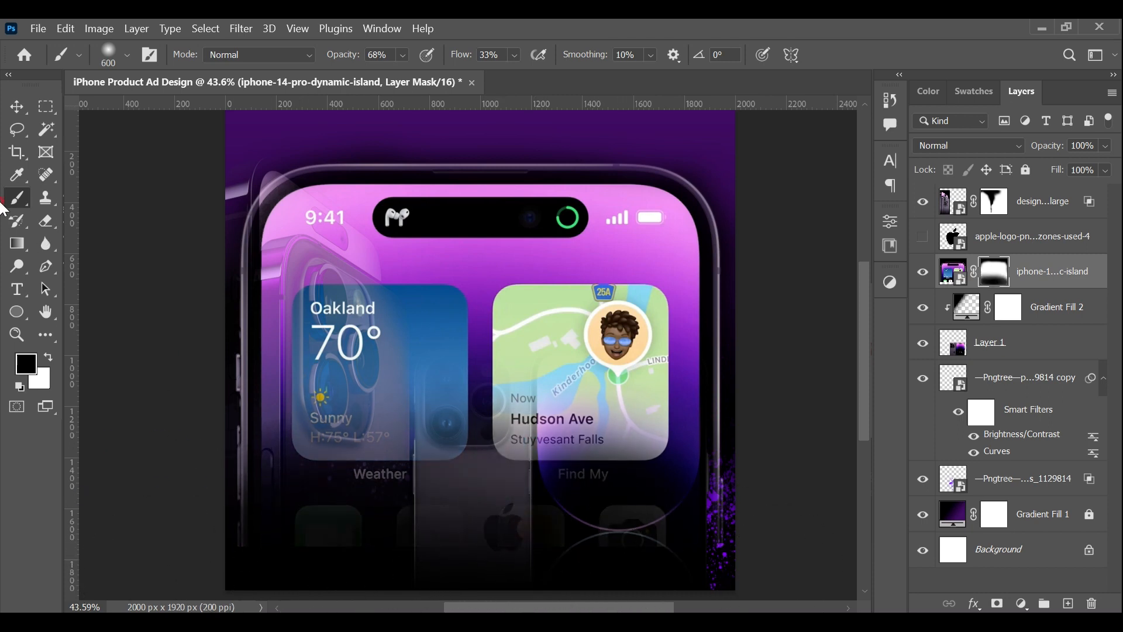
{"action": "left_click", "coordinate": [16, 107]}
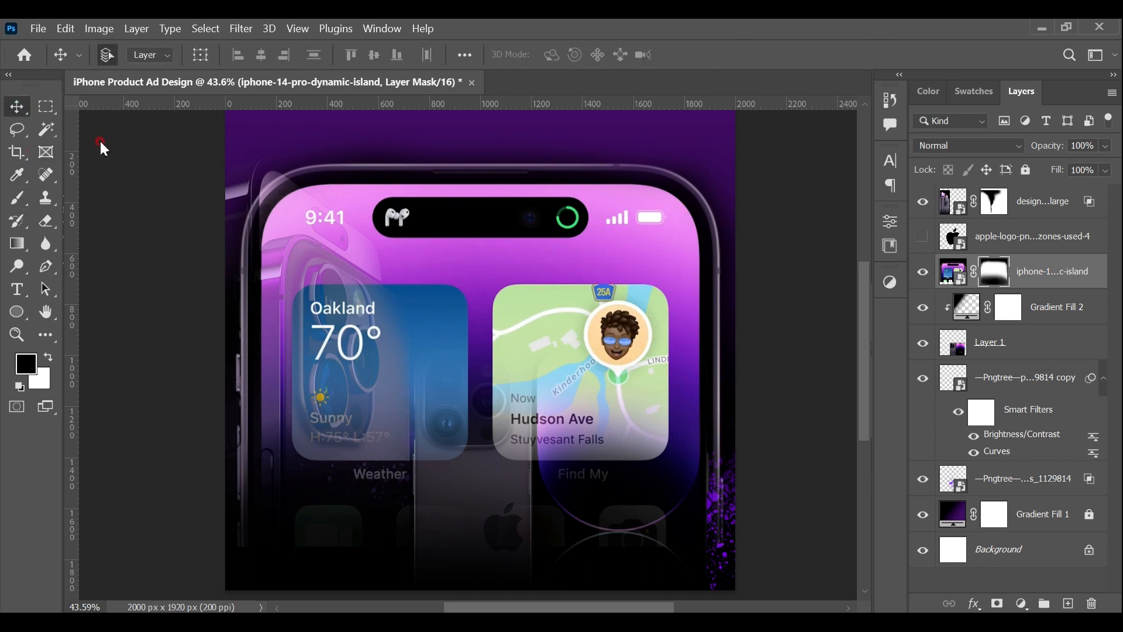
Place the dynamic-island layer directly above Gradient Fill 1 and move its phone up toward the canvas's right edge
{"action": "left_click", "coordinate": [1007, 273]}
{"action": "left_click_drag", "start_coordinate": [1007, 272], "coordinate": [1017, 493]}
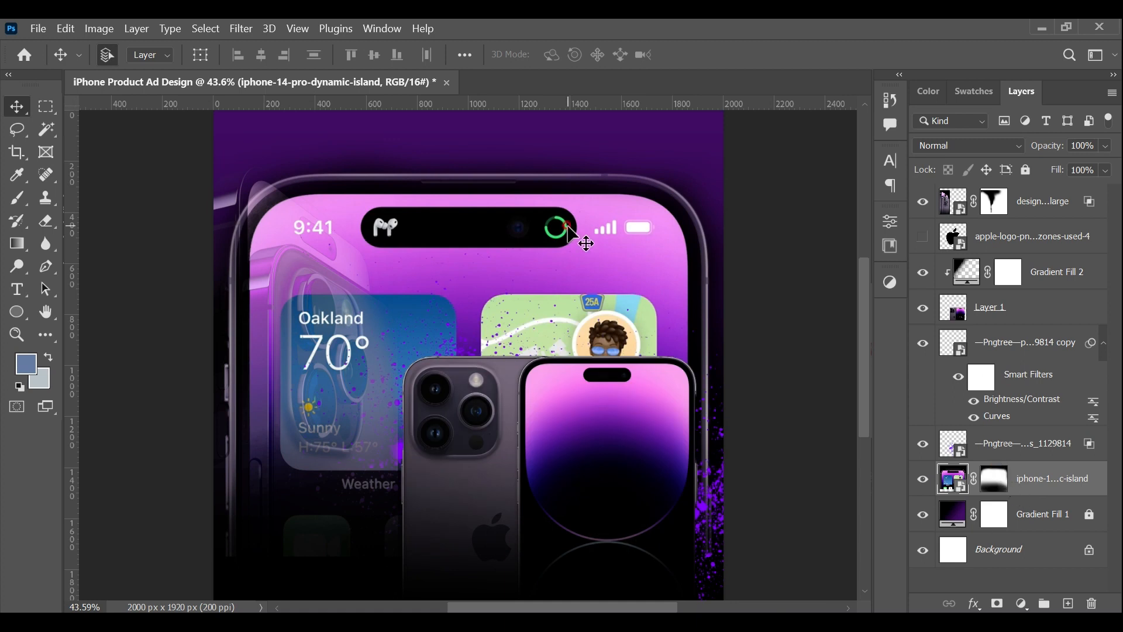
{"action": "left_click_drag", "start_coordinate": [602, 260], "coordinate": [635, 209]}
Move the angled phones layer directly beneath the dynamic-island layer and select the dynamic-island layer
{"action": "left_click_drag", "start_coordinate": [1023, 481], "coordinate": [1023, 435]}
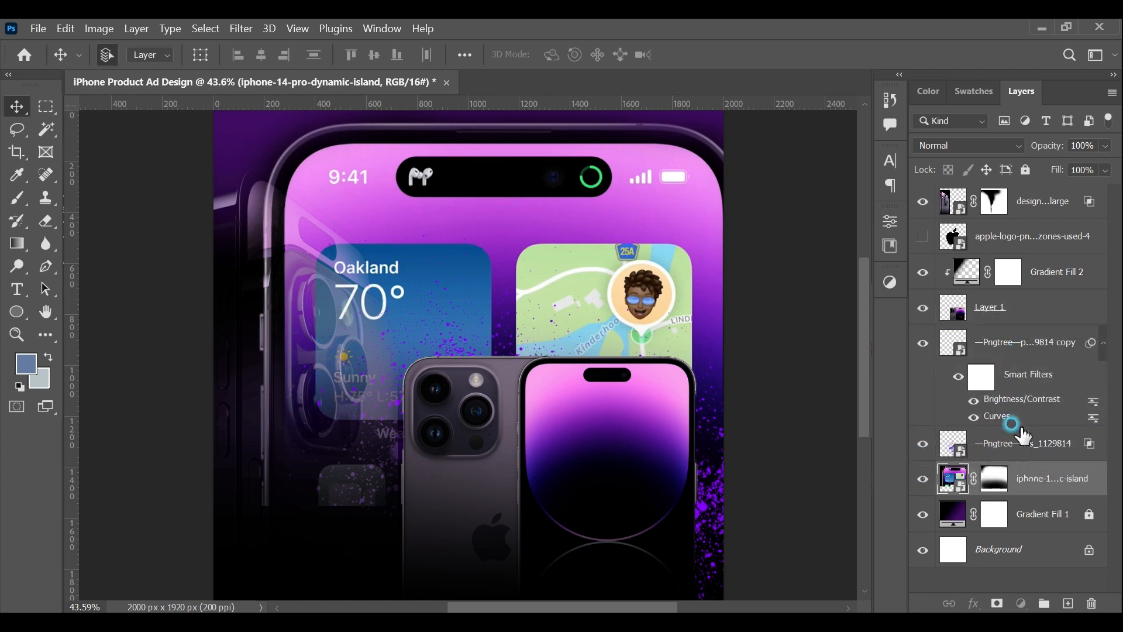
{"action": "left_click_drag", "start_coordinate": [1039, 208], "coordinate": [1029, 444]}
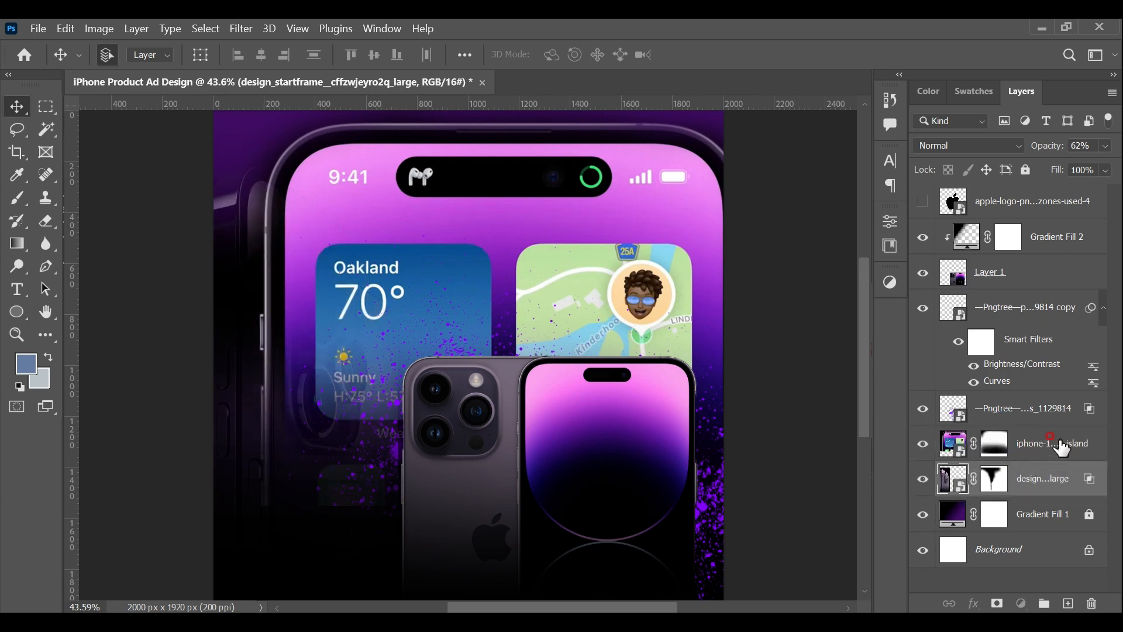
{"action": "left_click", "coordinate": [1099, 455]}
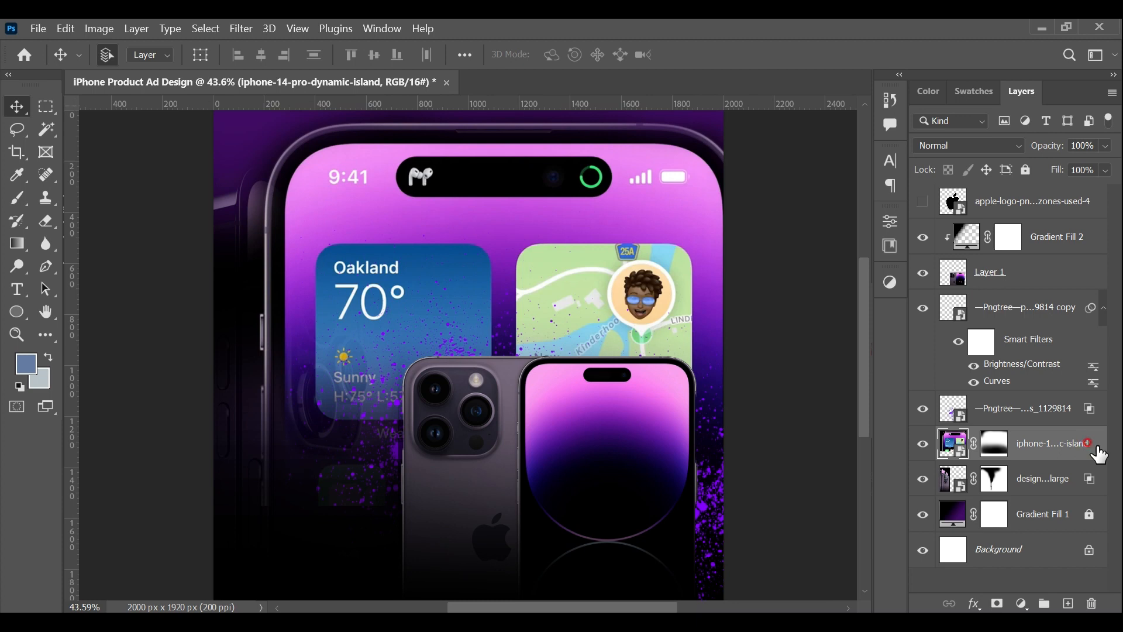
Split the dynamic-island layer's Blend If shadow sliders to 211 for this layer and 110 for the underlying layer, and shift the phone left about 56 px
{"action": "double_click", "coordinate": [1114, 441]}
{"action": "left_click_drag", "start_coordinate": [638, 385], "coordinate": [821, 377]}
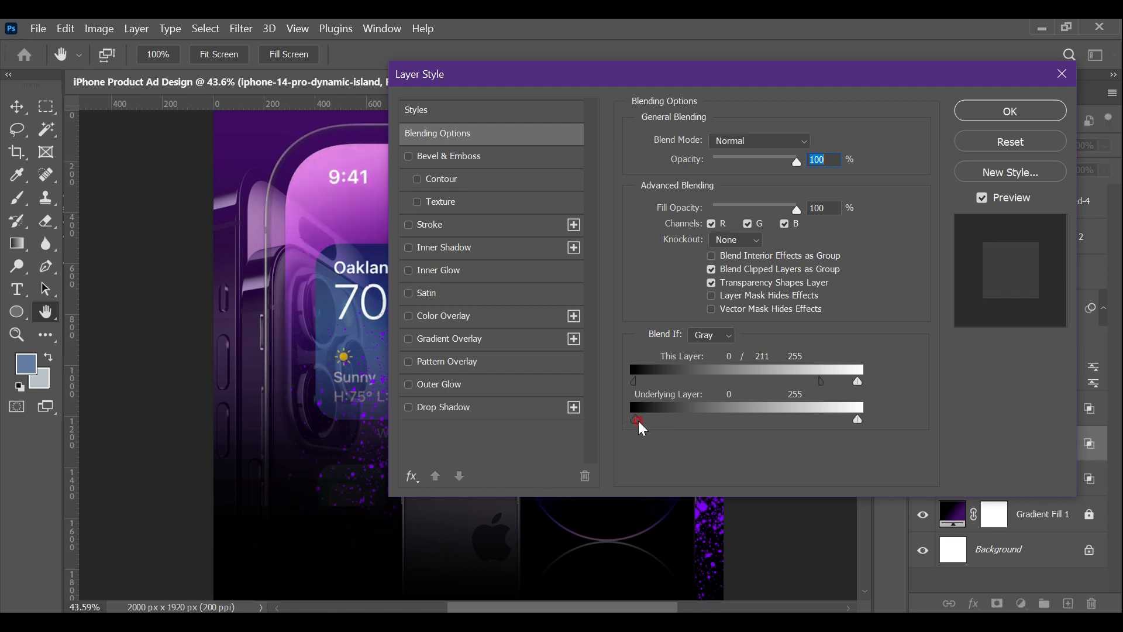
{"action": "left_click_drag", "start_coordinate": [638, 420], "coordinate": [746, 411]}
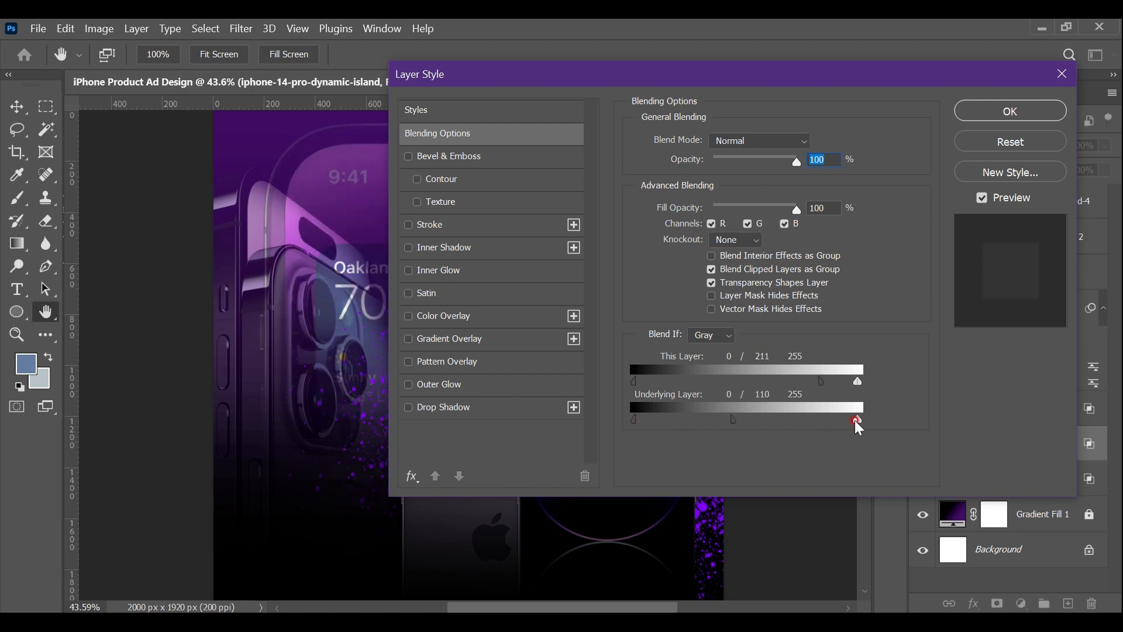
{"action": "left_click", "coordinate": [1011, 111]}
{"action": "key", "text": "v"}
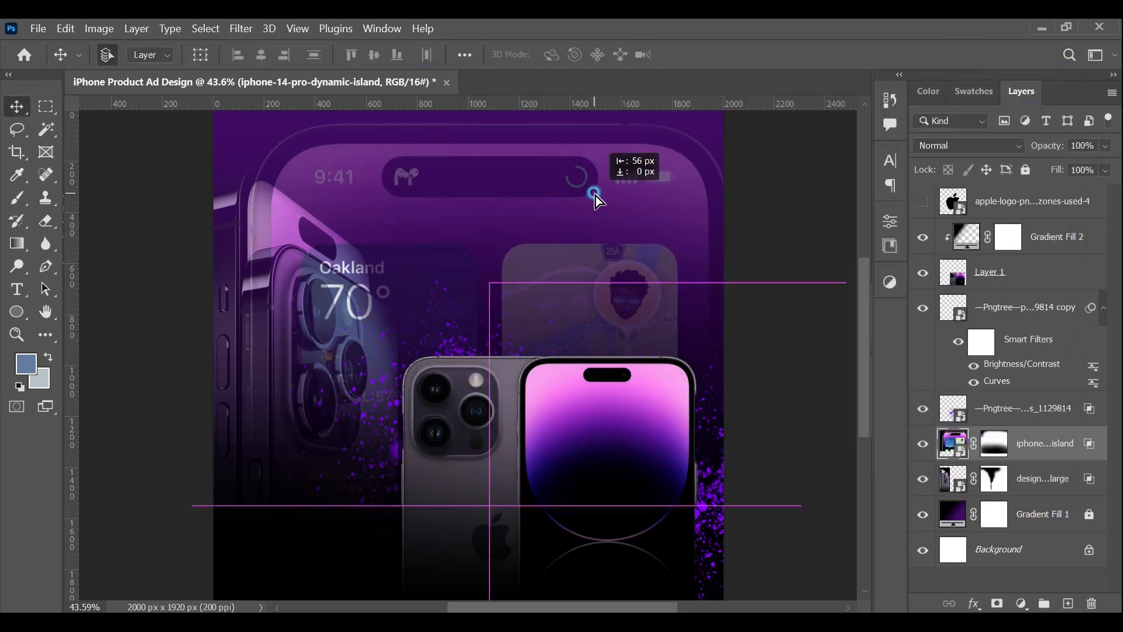
Move the angled phones layer directly above the dynamic-island layer
{"action": "double_click", "coordinate": [1044, 477]}
{"action": "left_click", "coordinate": [1012, 489]}
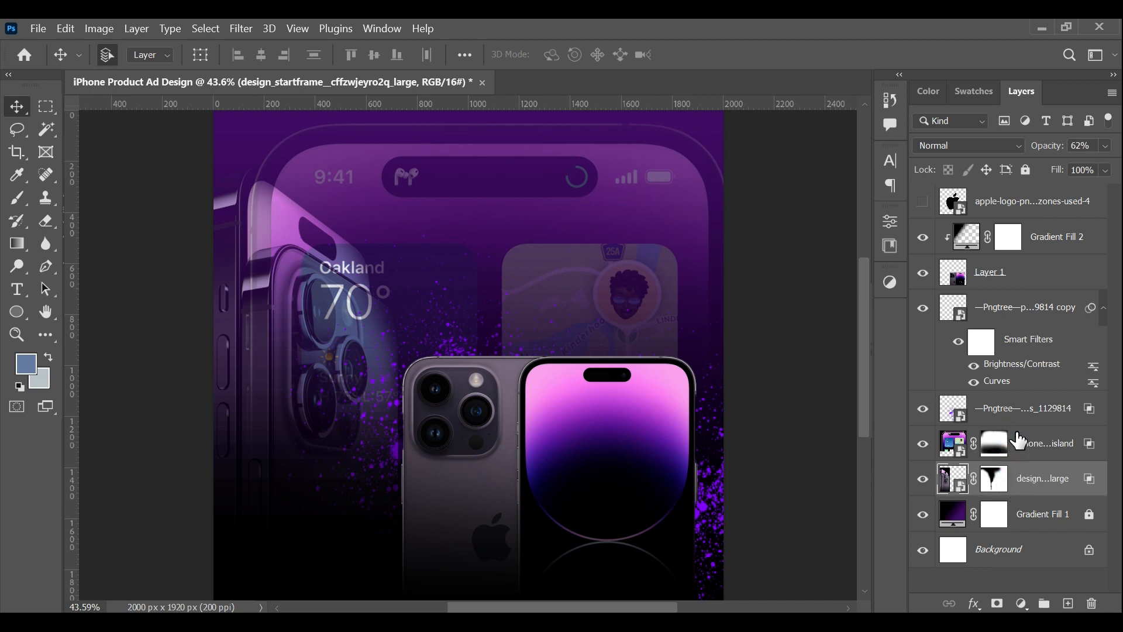
{"action": "double_click", "coordinate": [933, 478]}
{"action": "left_click", "coordinate": [1001, 142]}
{"action": "left_click_drag", "start_coordinate": [1003, 475], "coordinate": [1014, 449]}
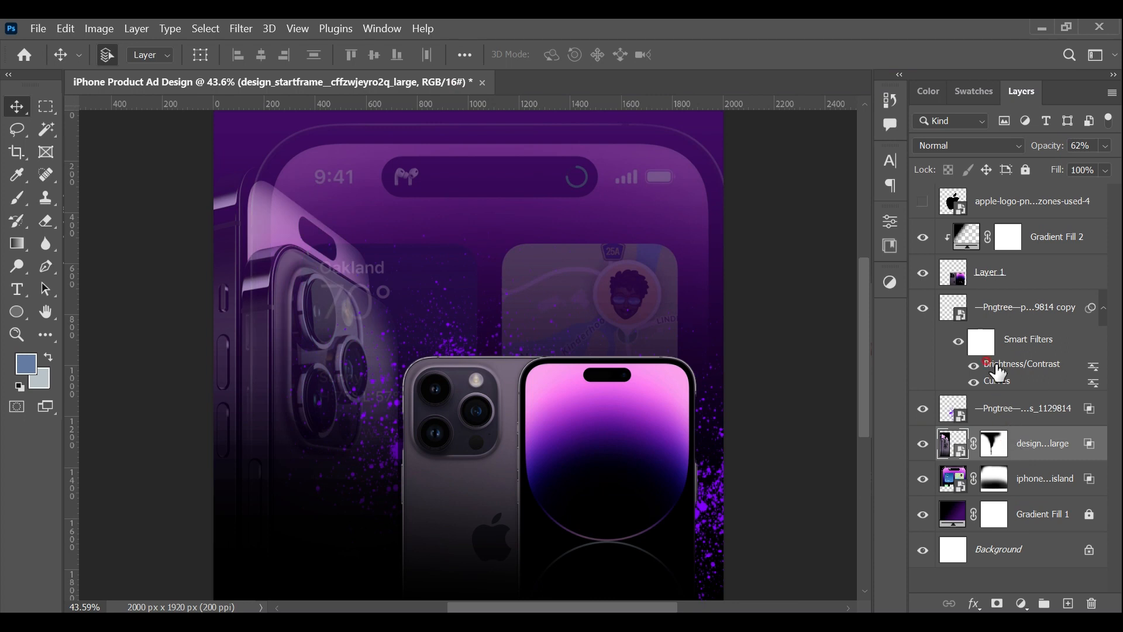
Lower the dynamic-island layer's opacity to 65% and check the angled phones layer's blending options
{"action": "left_click", "coordinate": [1035, 477]}
{"action": "left_click", "coordinate": [1105, 146]}
{"action": "left_click", "coordinate": [1081, 166]}
{"action": "left_click", "coordinate": [1092, 445]}
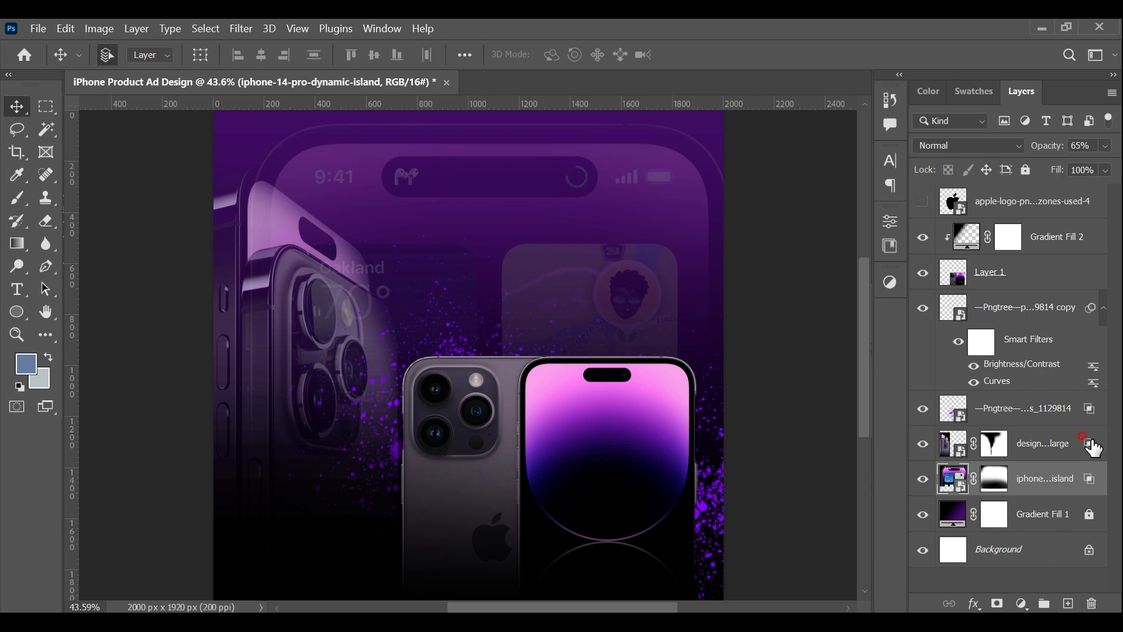
{"action": "double_click", "coordinate": [1094, 447]}
{"action": "left_click", "coordinate": [1002, 111]}
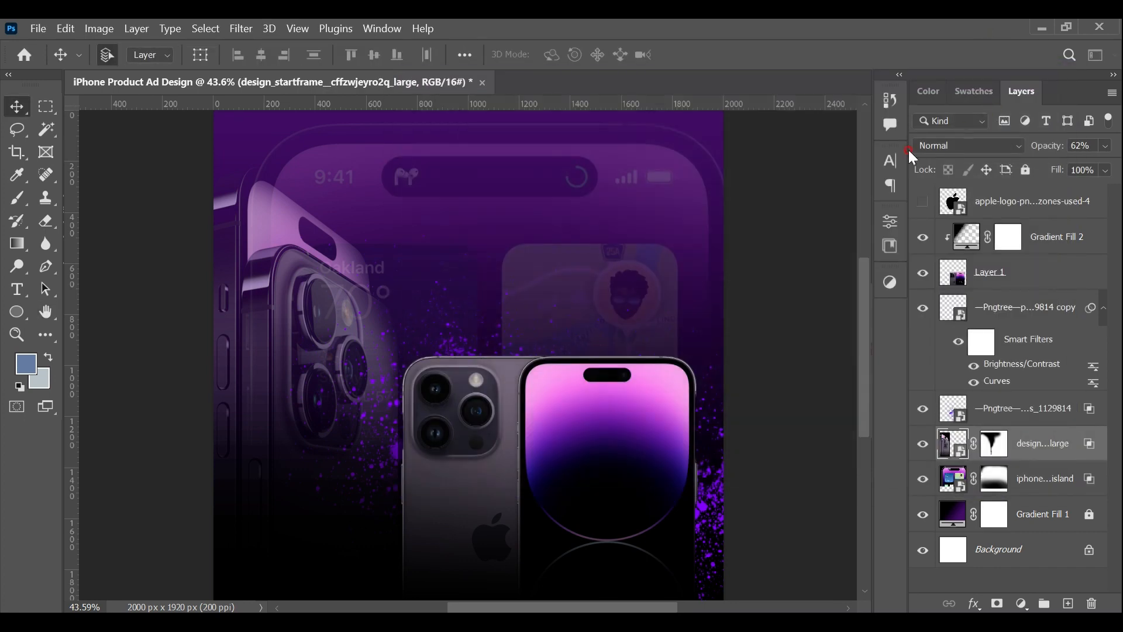
Unlock the Gradient Fill 1 layer so its gradient can be edited
{"action": "double_click", "coordinate": [948, 512]}
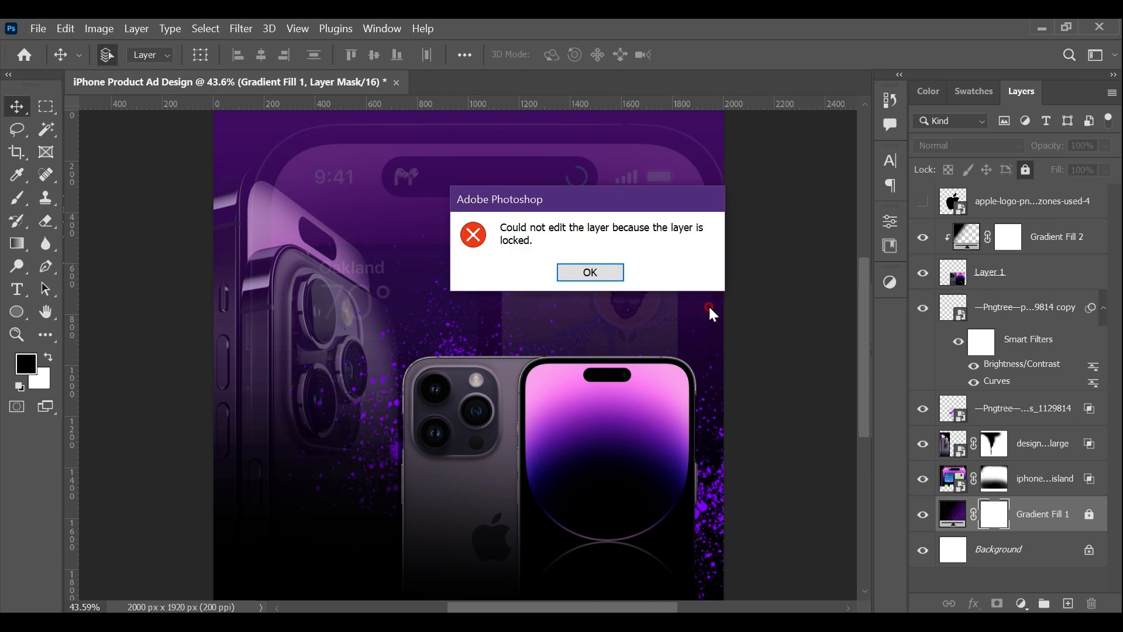
{"action": "left_click", "coordinate": [608, 273]}
{"action": "left_click", "coordinate": [1026, 178]}
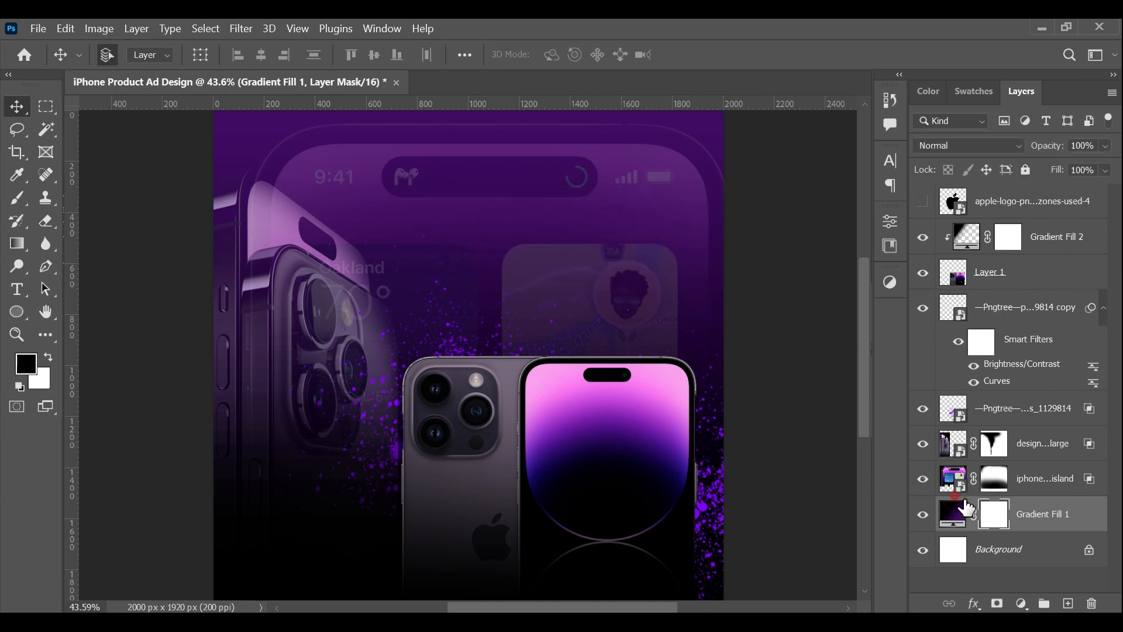
Change the purple end stop of Gradient Fill 1 to the very dark violet 0d0227 and apply the gradient
{"action": "double_click", "coordinate": [958, 519]}
{"action": "left_click", "coordinate": [808, 217]}
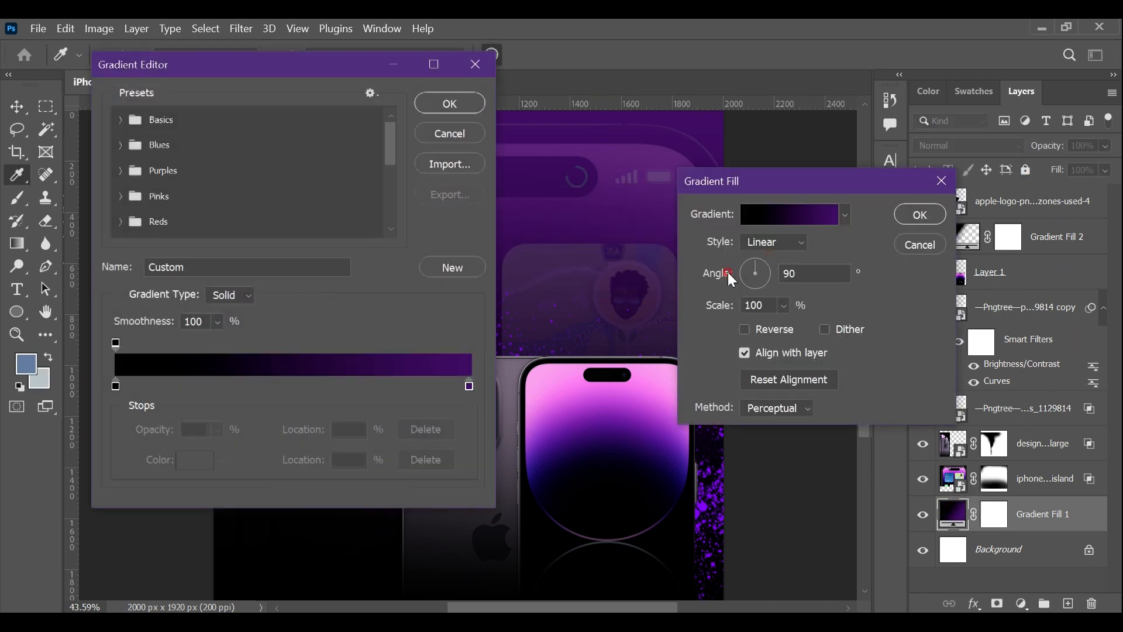
{"action": "double_click", "coordinate": [469, 387]}
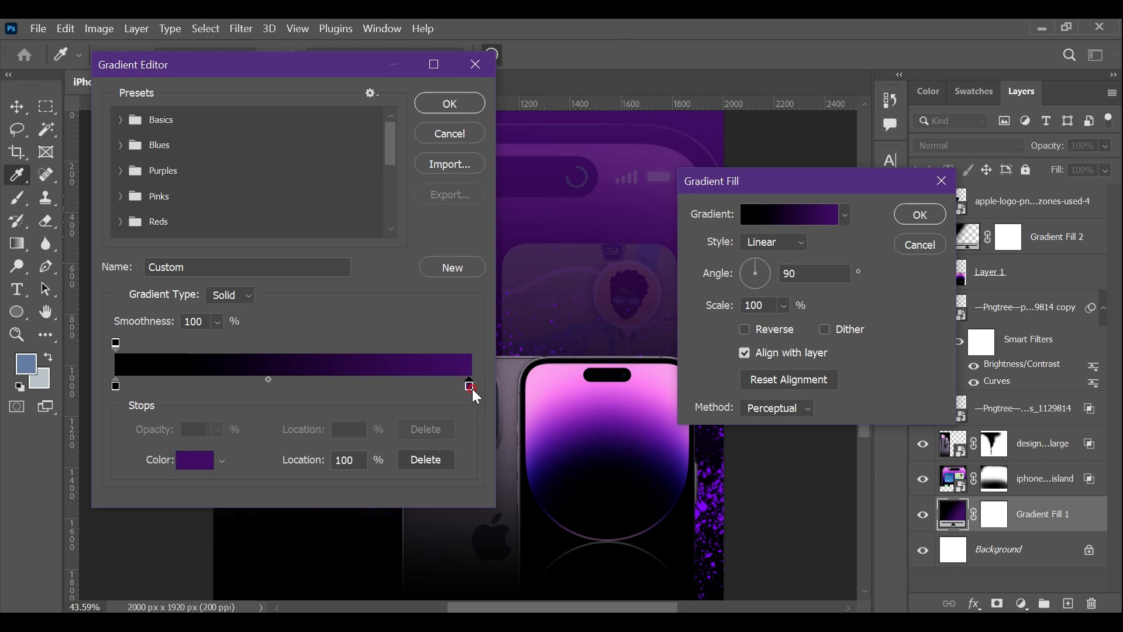
{"action": "left_click", "coordinate": [562, 451]}
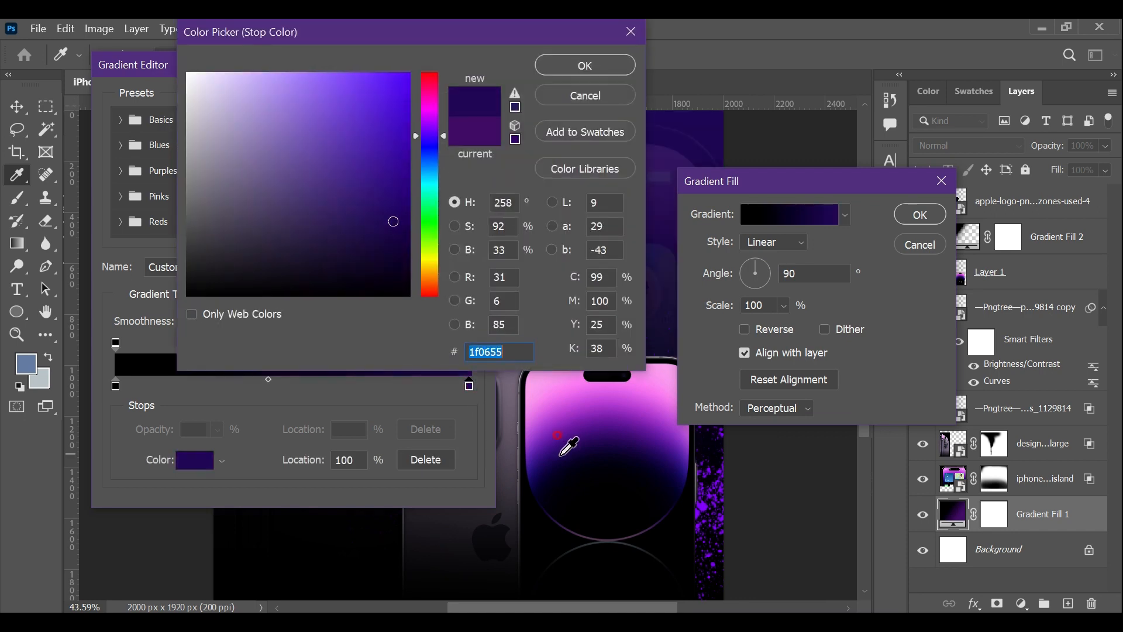
{"action": "left_click", "coordinate": [562, 450]}
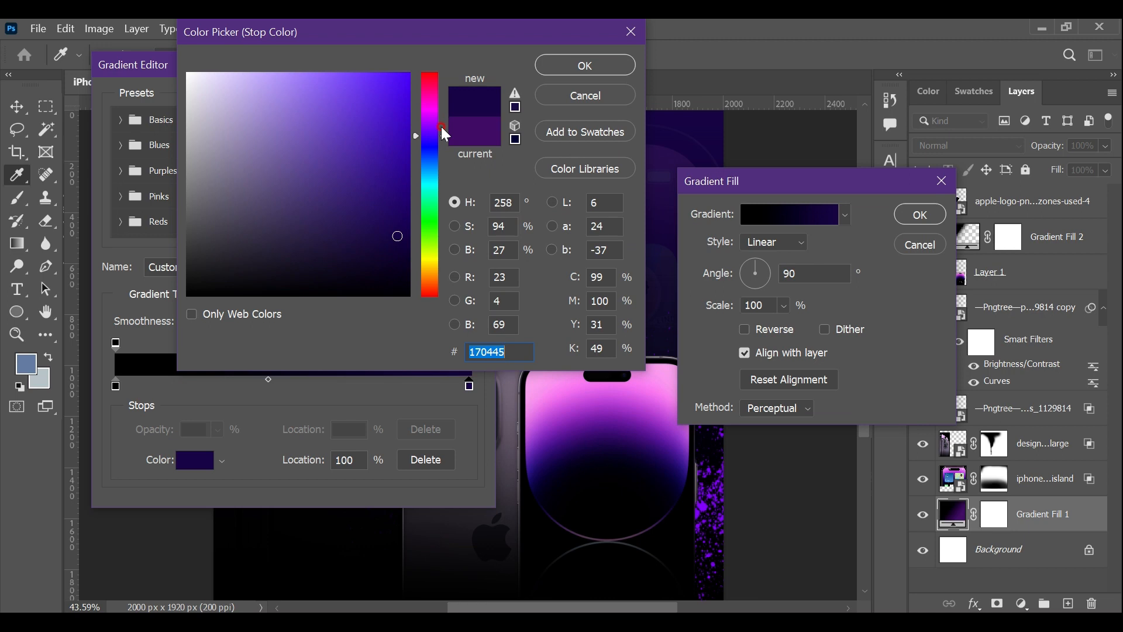
{"action": "left_click", "coordinate": [399, 251]}
{"action": "left_click", "coordinate": [400, 263]}
{"action": "left_click", "coordinate": [553, 73]}
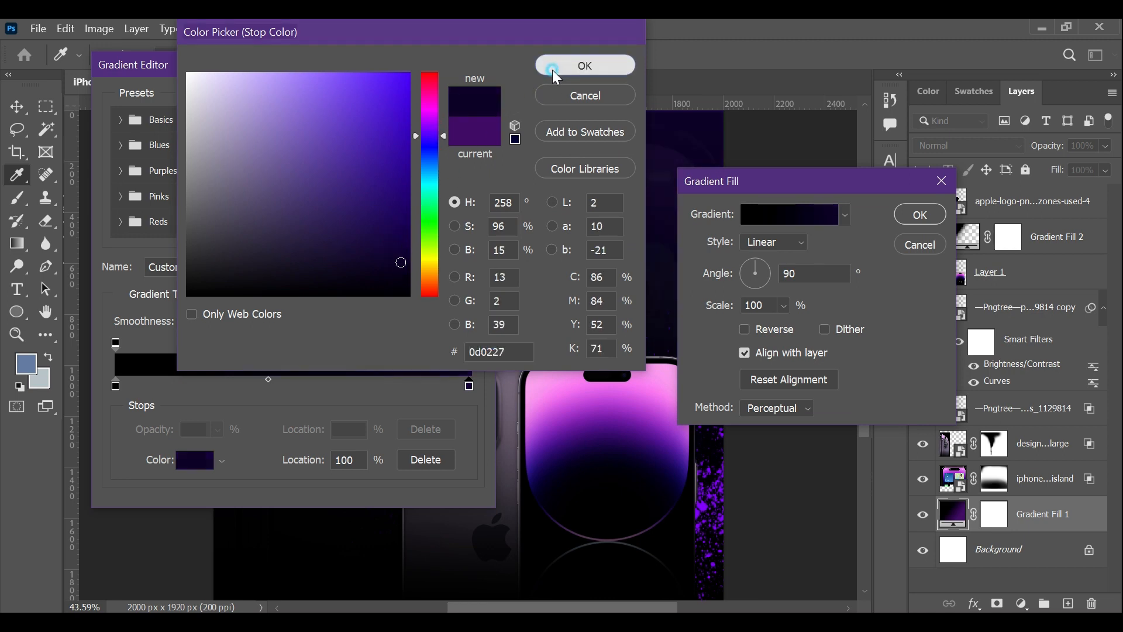
{"action": "left_click", "coordinate": [477, 111]}
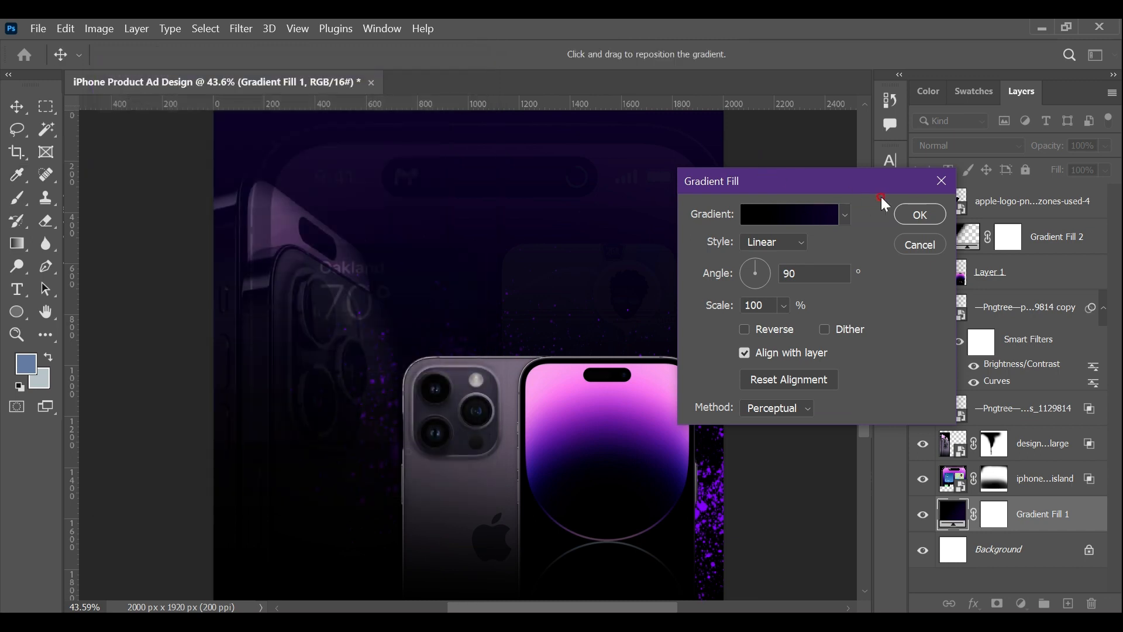
{"action": "left_click", "coordinate": [918, 214]}
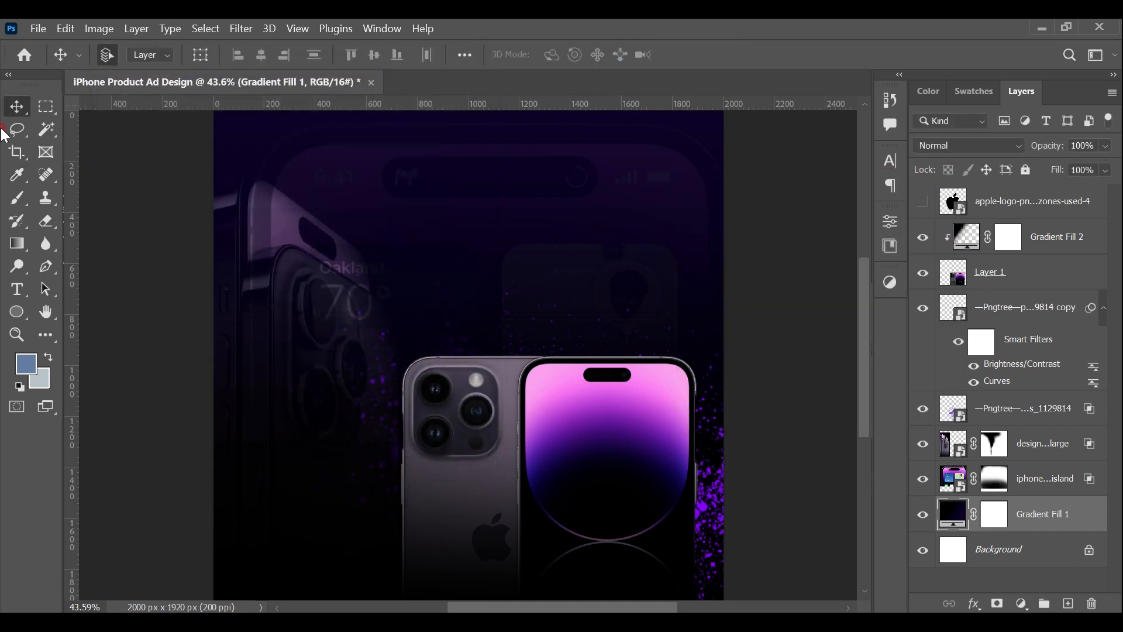
Set the dynamic-island layer's opacity to 100%
{"action": "left_click", "coordinate": [1024, 476]}
{"action": "left_click", "coordinate": [1106, 146]}
{"action": "mouse_move", "coordinate": [1105, 166]}
{"action": "left_mouse_down"}
{"action": "mouse_move", "coordinate": [1081, 166]}
{"action": "mouse_move", "coordinate": [1107, 166]}
{"action": "left_mouse_up"}
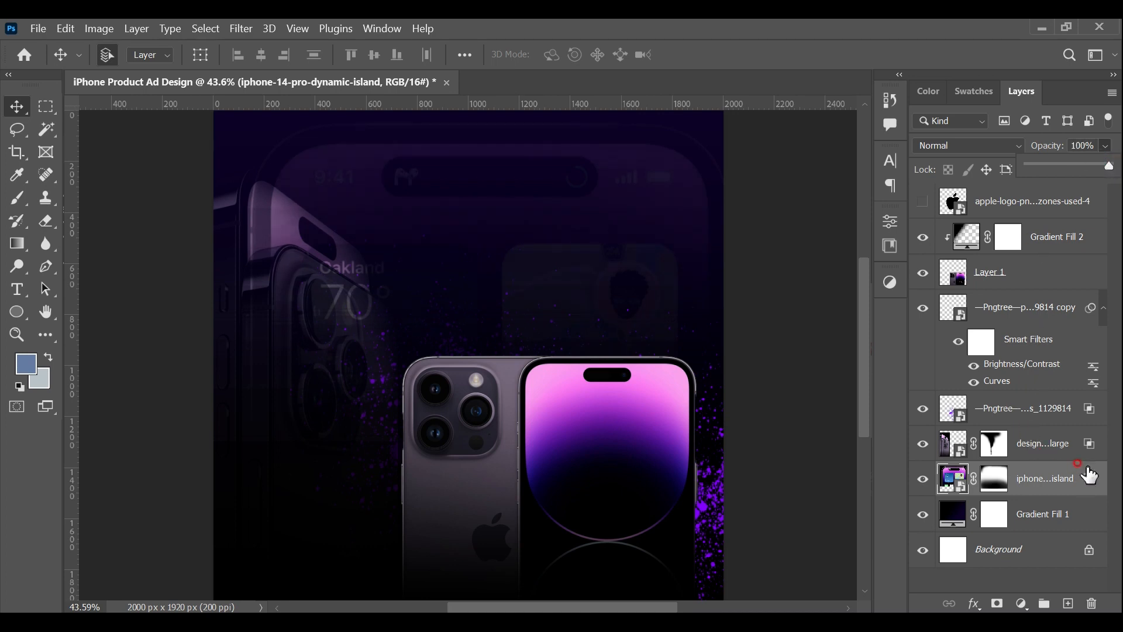
Set the angled phones layer's split Blend If shadow sliders to 47 for this layer and 7 for the underlying layer
{"action": "left_click", "coordinate": [1083, 445]}
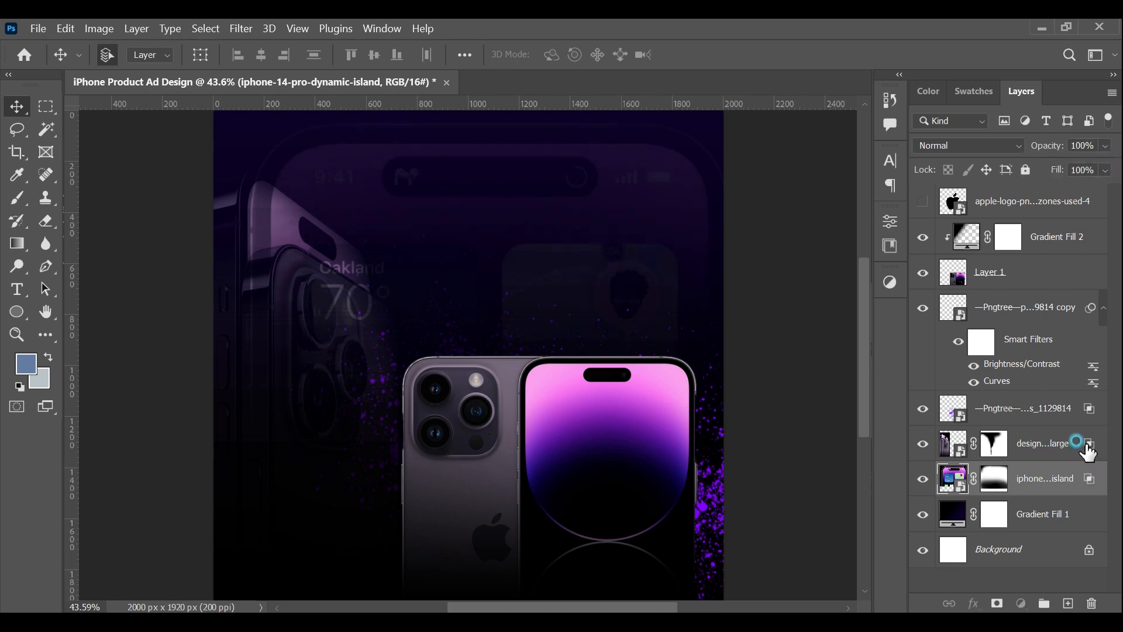
{"action": "double_click", "coordinate": [1086, 447]}
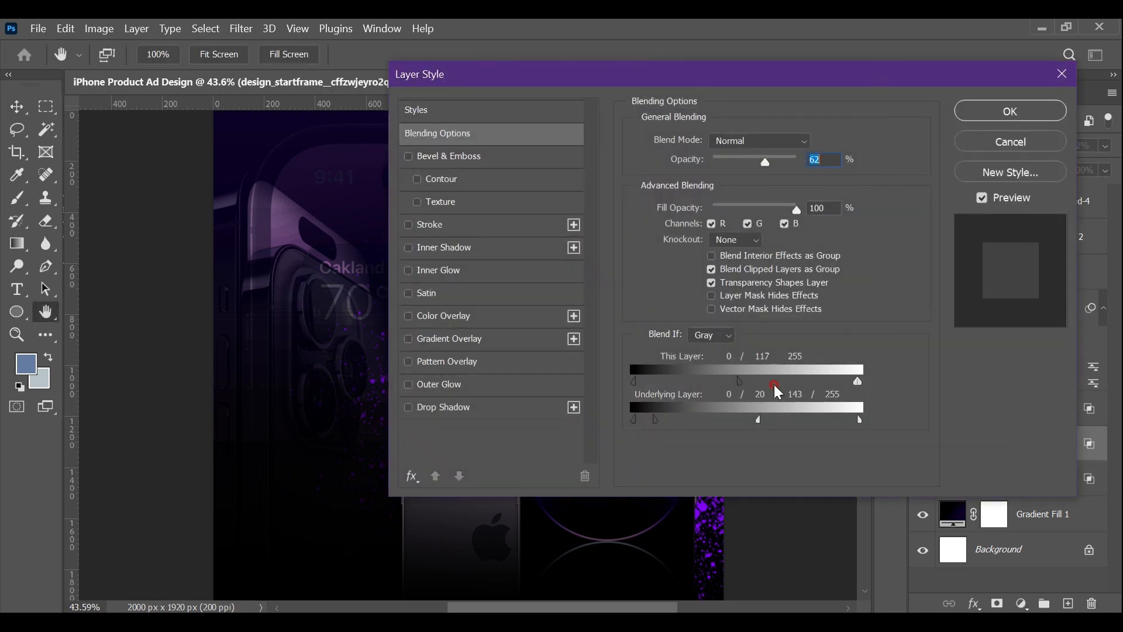
{"action": "left_click_drag", "start_coordinate": [735, 378], "coordinate": [677, 379]}
{"action": "left_click_drag", "start_coordinate": [657, 420], "coordinate": [642, 420]}
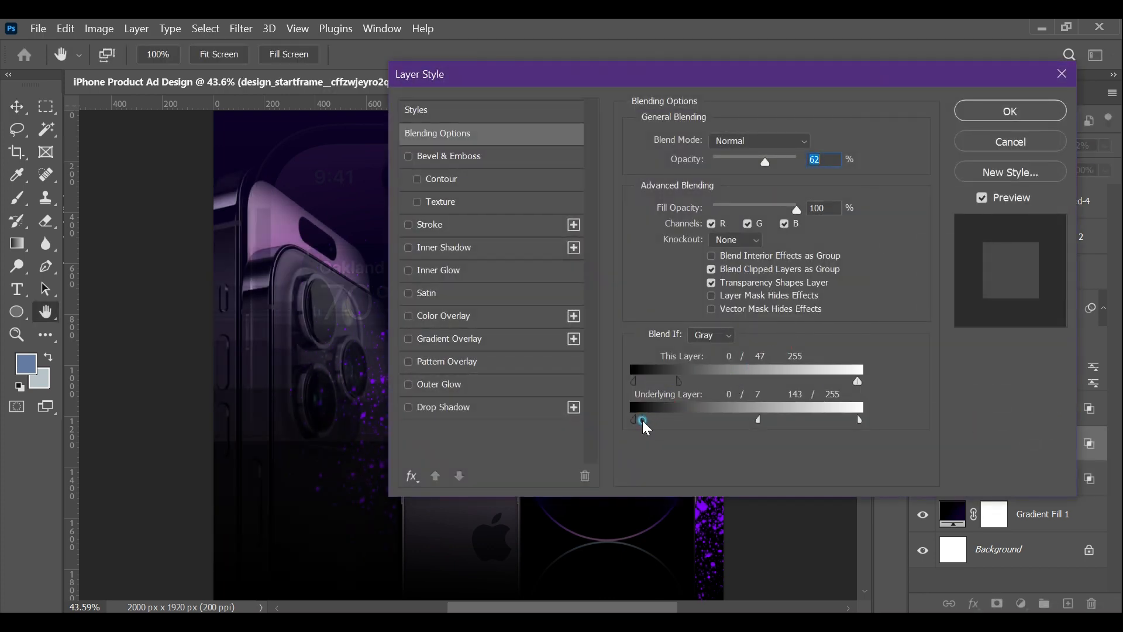
{"action": "left_click", "coordinate": [979, 112]}
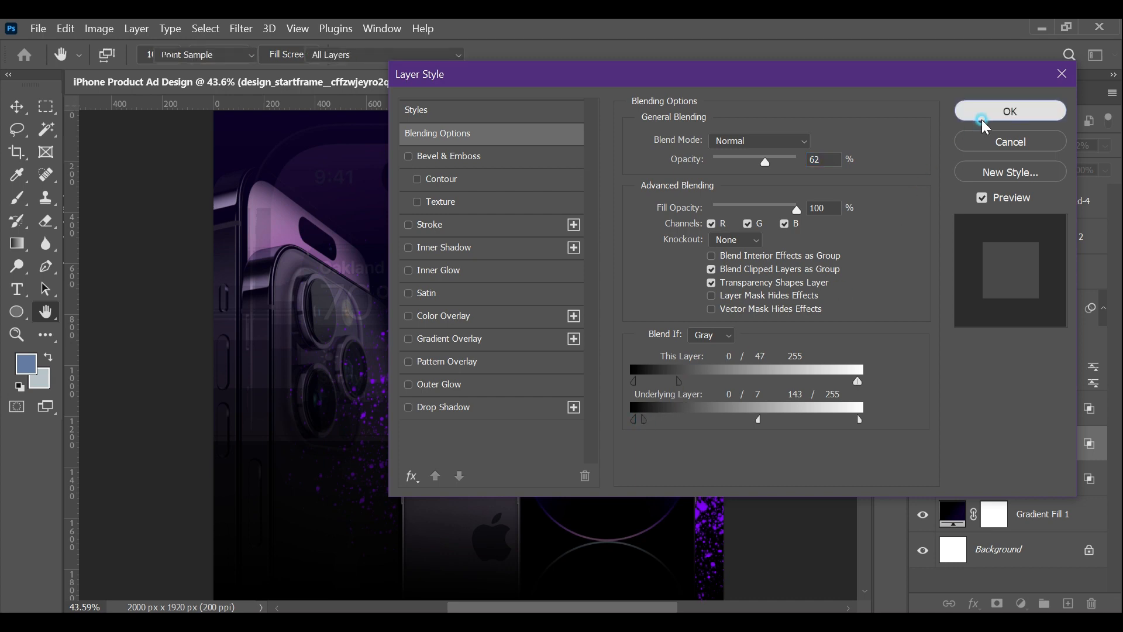
Lower the dynamic-island layer's split Blend If shadow sliders slightly for both this layer and the underlying layer
{"action": "double_click", "coordinate": [1079, 478]}
{"action": "left_click_drag", "start_coordinate": [732, 418], "coordinate": [719, 419]}
{"action": "left_click_drag", "start_coordinate": [820, 387], "coordinate": [784, 392]}
{"action": "left_click", "coordinate": [1038, 117]}
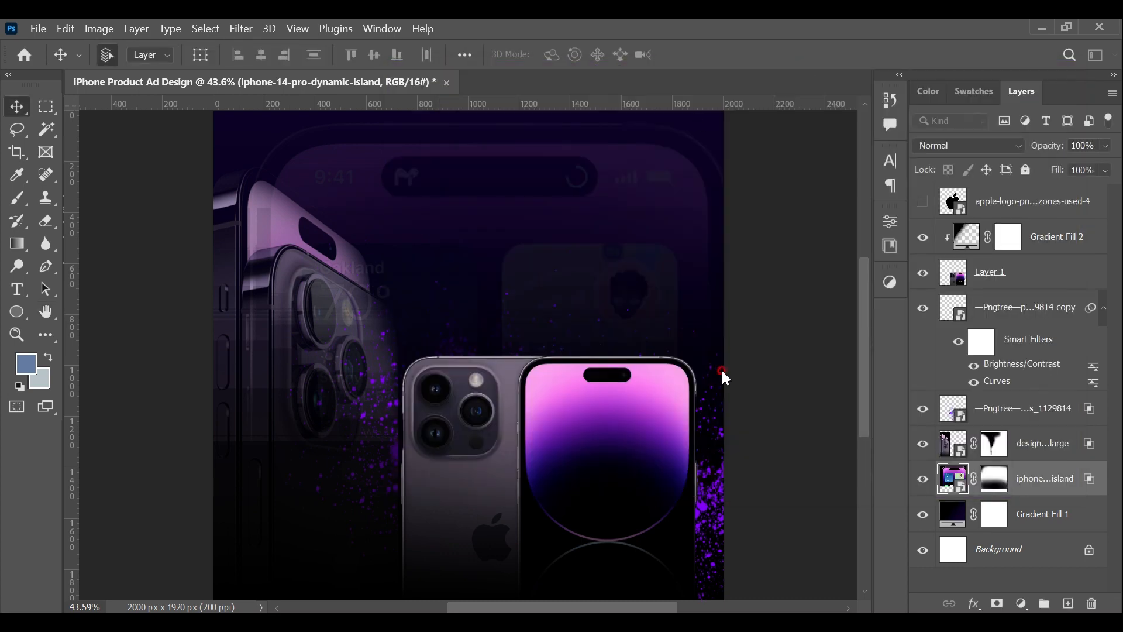
Duplicate the angled phones layer and set the copy's opacity to 34%
{"action": "left_click", "coordinate": [1055, 446]}
{"action": "key", "text": "ctrl+j"}
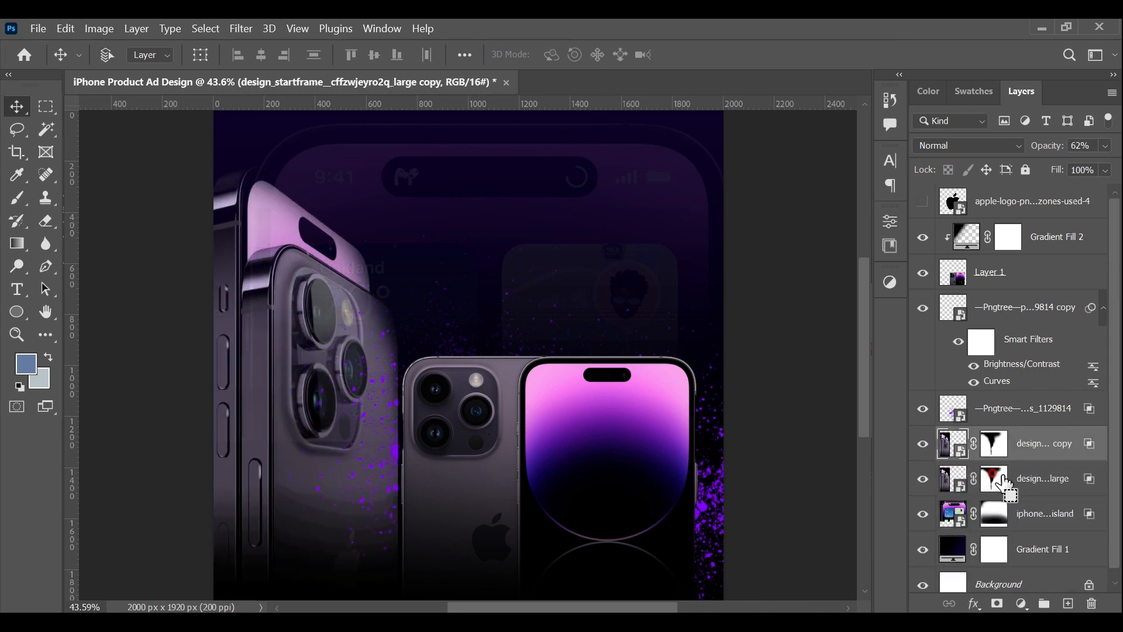
{"action": "left_click", "coordinate": [1105, 146]}
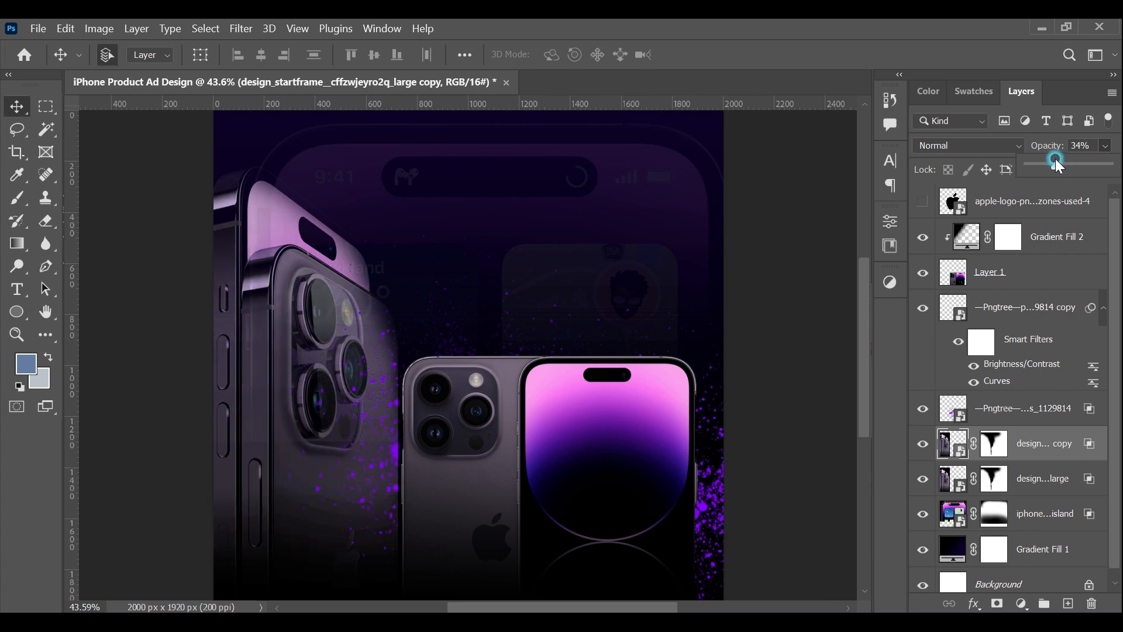
Paint black on the dynamic-island layer's mask over the angled phones with a 600 px soft brush at 68% opacity
{"action": "left_click", "coordinate": [994, 514]}
{"action": "left_click", "coordinate": [994, 514]}
{"action": "left_click", "coordinate": [17, 199]}
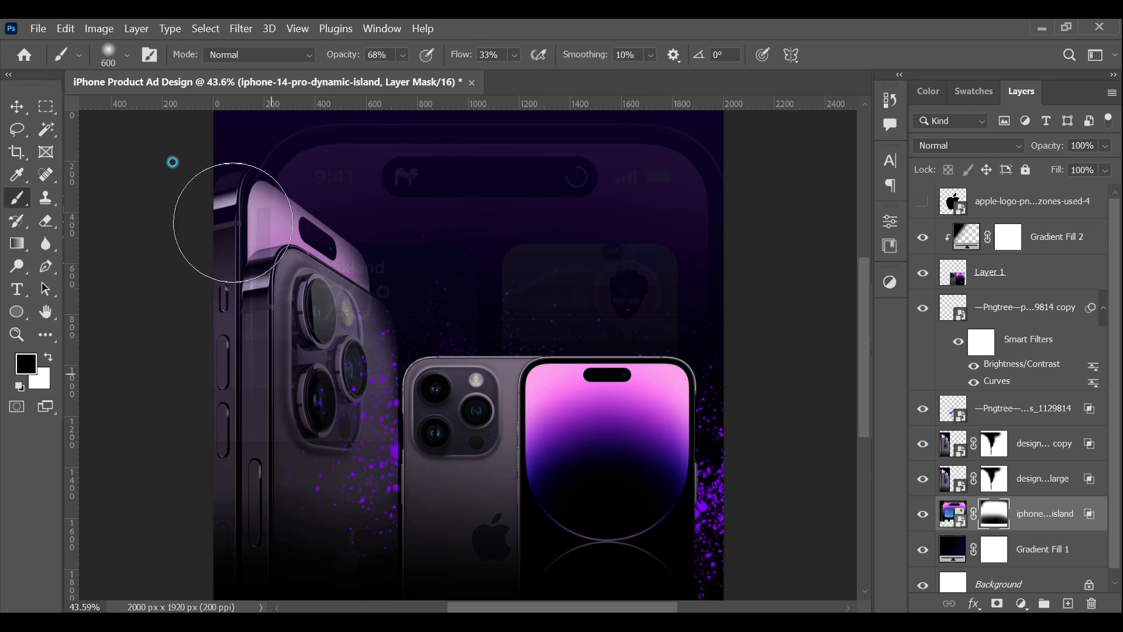
{"action": "mouse_move", "coordinate": [233, 235]}
{"action": "left_mouse_down"}
{"action": "mouse_move", "coordinate": [269, 293]}
{"action": "mouse_move", "coordinate": [292, 294]}
{"action": "mouse_move", "coordinate": [338, 352]}
{"action": "mouse_move", "coordinate": [244, 232]}
{"action": "left_mouse_up"}
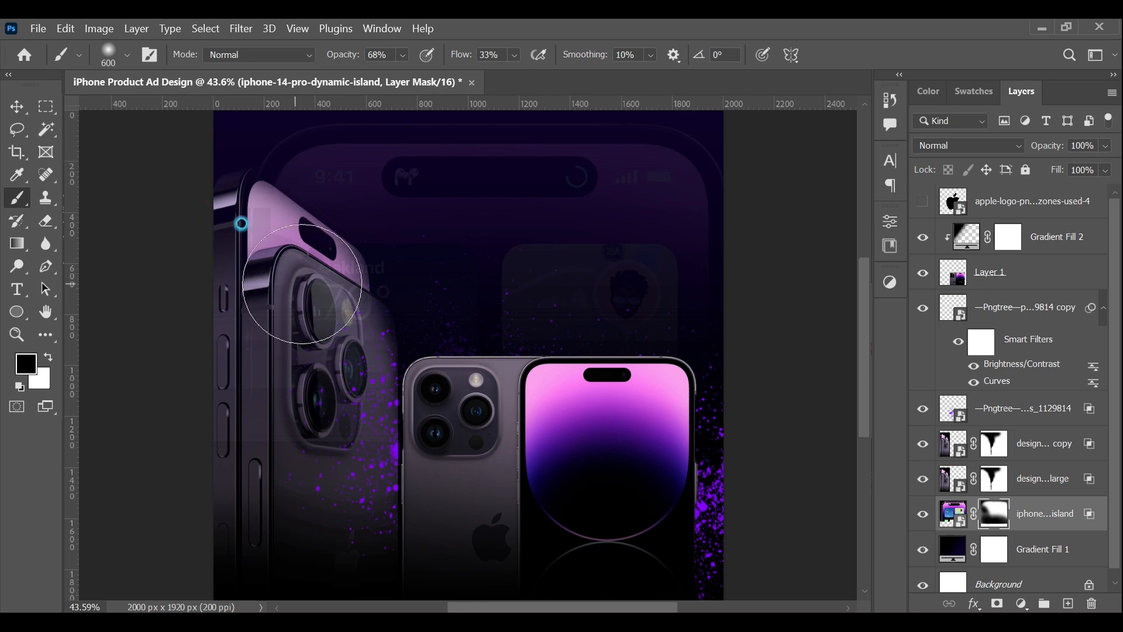
{"action": "mouse_move", "coordinate": [366, 468]}
{"action": "left_mouse_down"}
{"action": "mouse_move", "coordinate": [305, 293]}
{"action": "mouse_move", "coordinate": [348, 432]}
{"action": "mouse_move", "coordinate": [428, 558]}
{"action": "mouse_move", "coordinate": [343, 445]}
{"action": "mouse_move", "coordinate": [291, 468]}
{"action": "mouse_move", "coordinate": [280, 501]}
{"action": "mouse_move", "coordinate": [237, 406]}
{"action": "left_mouse_up"}
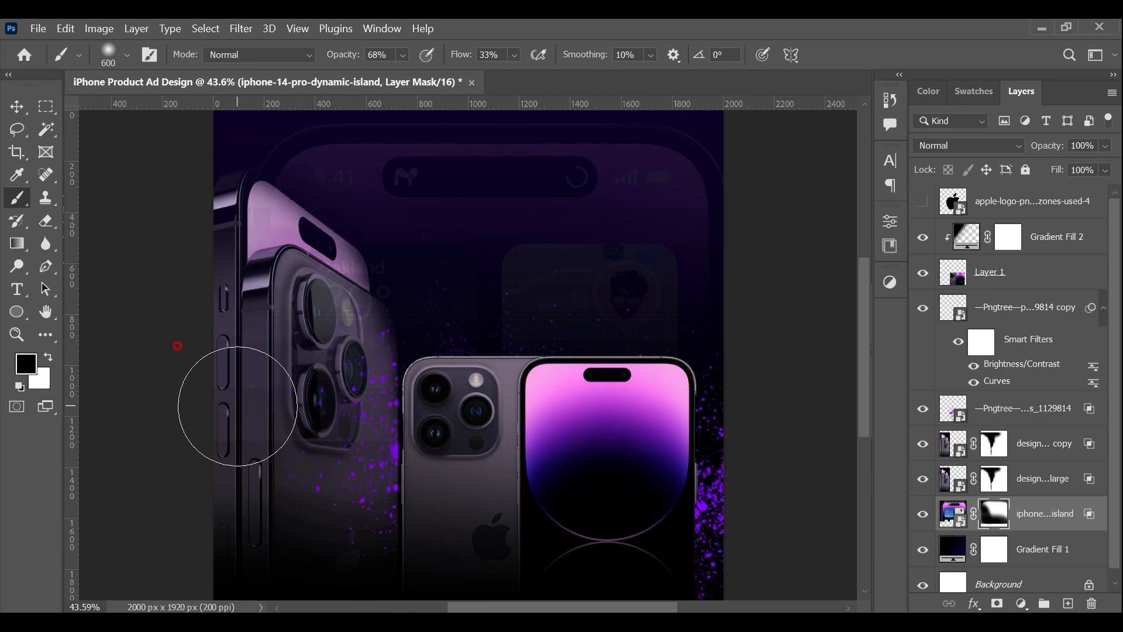
{"action": "left_click", "coordinate": [14, 104]}
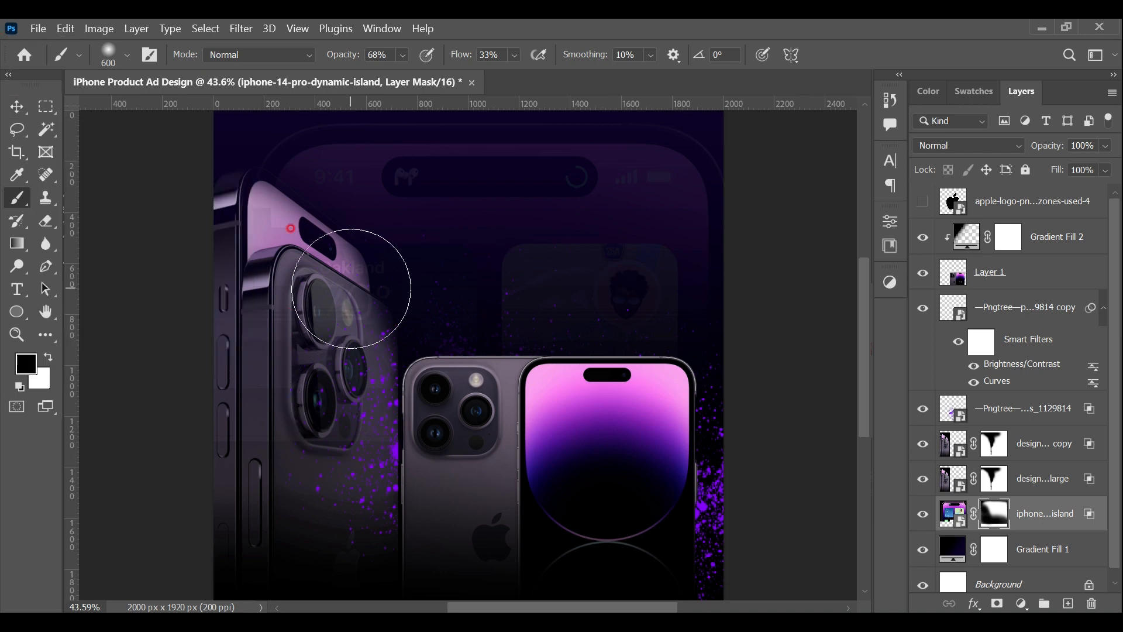
{"action": "left_click_drag", "start_coordinate": [351, 288], "coordinate": [295, 307]}
Mask the dynamic-island phone along the angled phones' upper edge with a 175 px brush at 100% opacity
{"action": "key", "text": "bracketleft"}
{"action": "key", "text": "bracketleft"}
{"action": "key", "text": "bracketleft"}
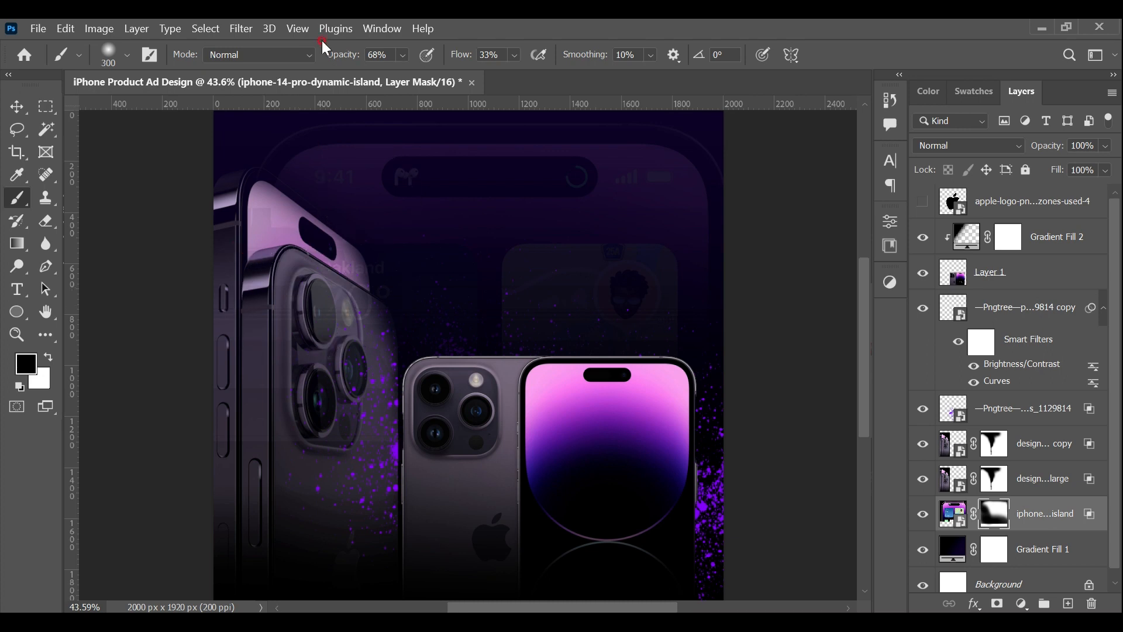
{"action": "left_click_drag", "start_coordinate": [341, 57], "coordinate": [438, 85]}
{"action": "key", "text": "bracketleft"}
{"action": "key", "text": "bracketleft"}
{"action": "key", "text": "bracketleft"}
{"action": "mouse_move", "coordinate": [252, 214]}
{"action": "left_mouse_down"}
{"action": "mouse_move", "coordinate": [304, 263]}
{"action": "mouse_move", "coordinate": [240, 207]}
{"action": "mouse_move", "coordinate": [326, 253]}
{"action": "mouse_move", "coordinate": [226, 180]}
{"action": "mouse_move", "coordinate": [344, 271]}
{"action": "mouse_move", "coordinate": [358, 293]}
{"action": "left_mouse_up"}
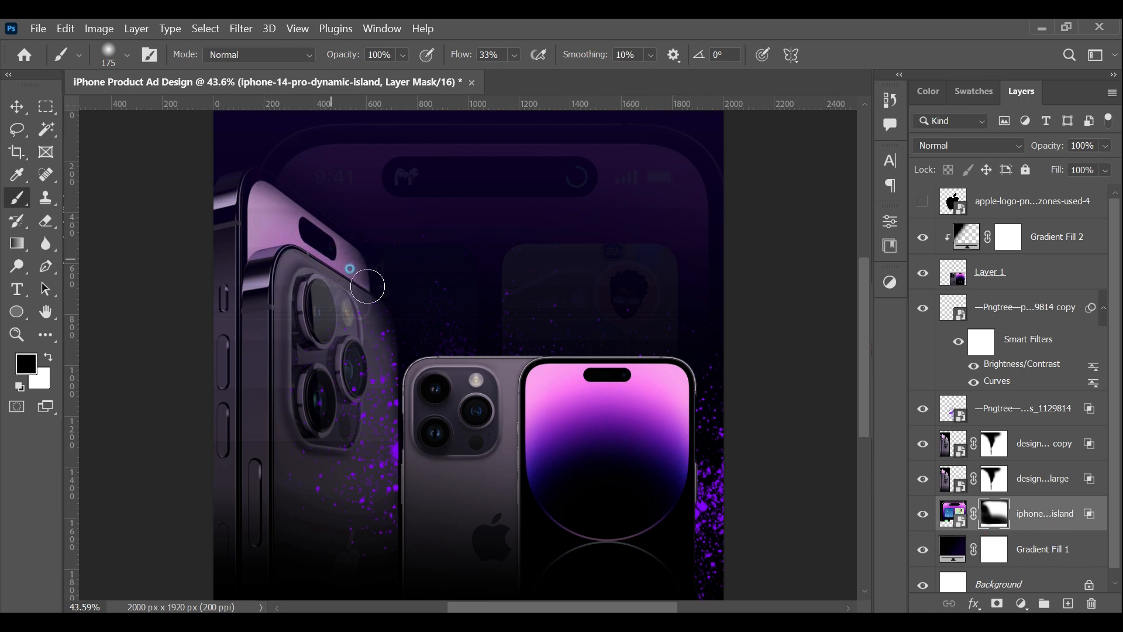
{"action": "left_click_drag", "start_coordinate": [359, 308], "coordinate": [358, 305]}
Mask the remaining dynamic-island traces around the angled phones' cameras and side with a larger brush
{"action": "key", "text": "bracketright"}
{"action": "key", "text": "bracketright"}
{"action": "key", "text": "bracketright"}
{"action": "left_click_drag", "start_coordinate": [363, 352], "coordinate": [380, 411]}
{"action": "left_click", "coordinate": [405, 426]}
{"action": "left_click", "coordinate": [240, 296]}
{"action": "left_click", "coordinate": [15, 107]}
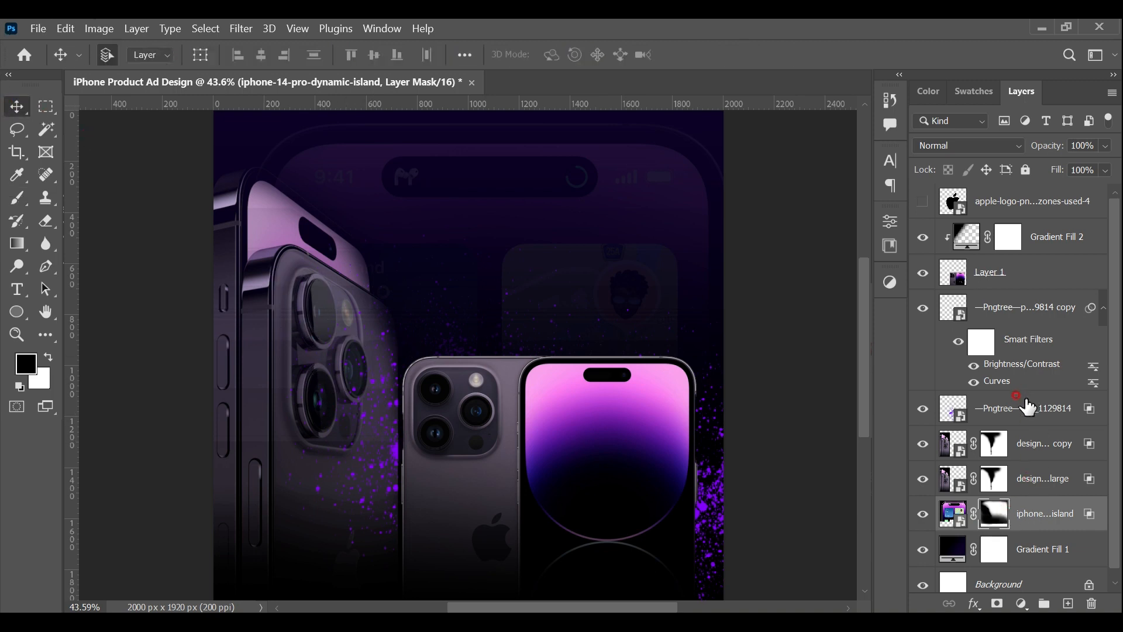
Set the lower purple splash particles layer's opacity to 70% and move its particles slightly left over the angled phones
{"action": "left_click", "coordinate": [1031, 416]}
{"action": "left_click", "coordinate": [1103, 147]}
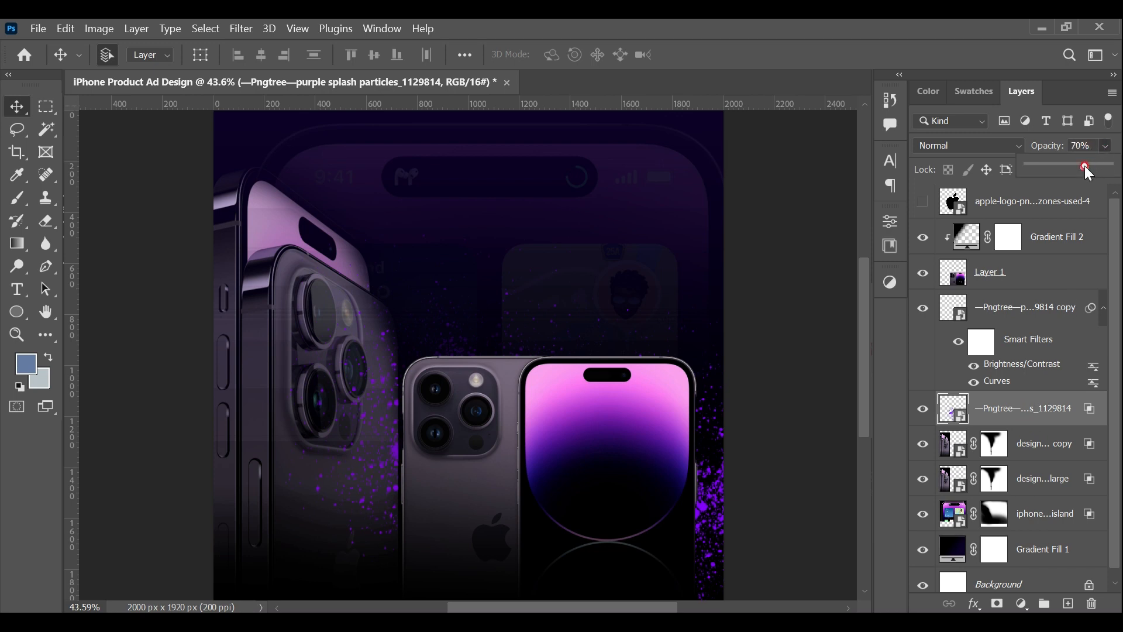
{"action": "left_click", "coordinate": [407, 421]}
{"action": "left_click_drag", "start_coordinate": [408, 423], "coordinate": [375, 430]}
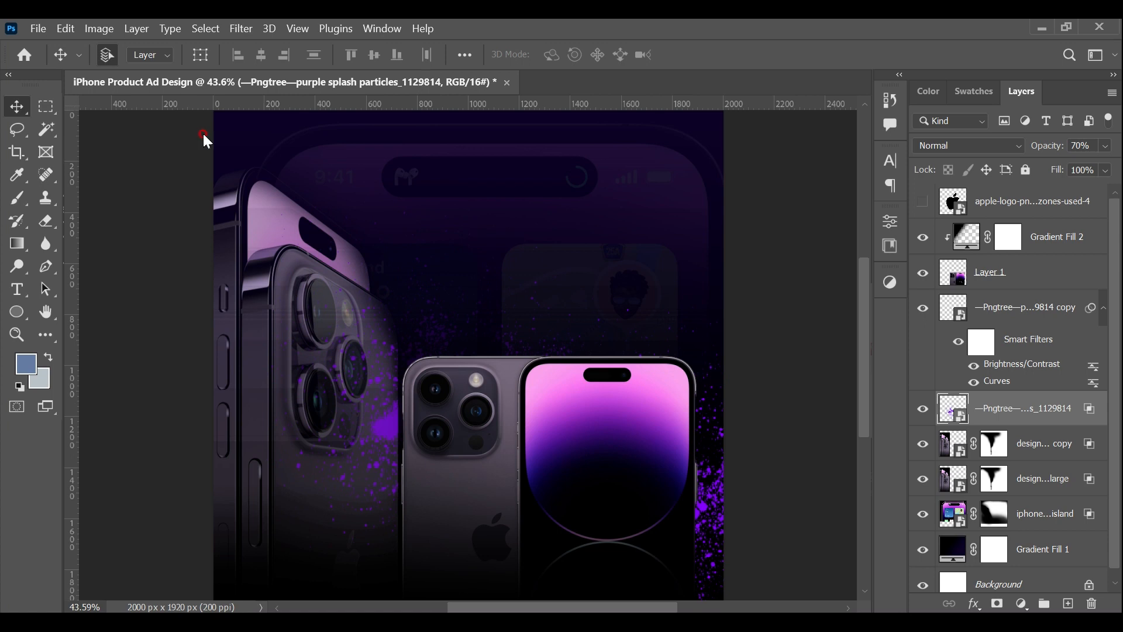
Show the hidden Apple logo layer and rename it "apple logo"
{"action": "left_click", "coordinate": [923, 201]}
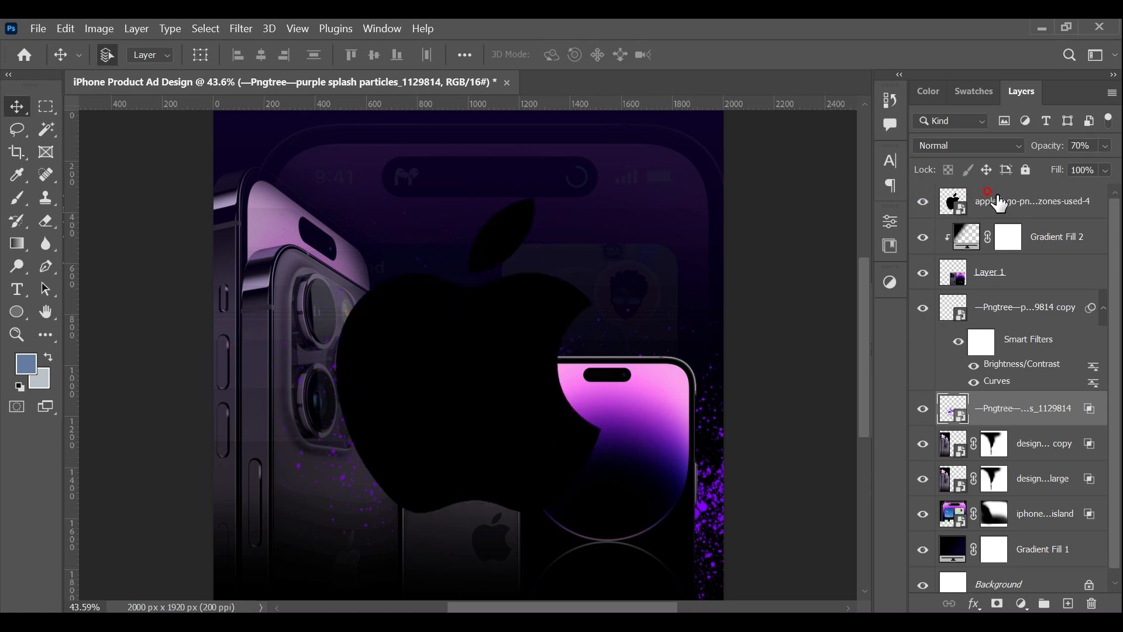
{"action": "double_click", "coordinate": [1078, 211]}
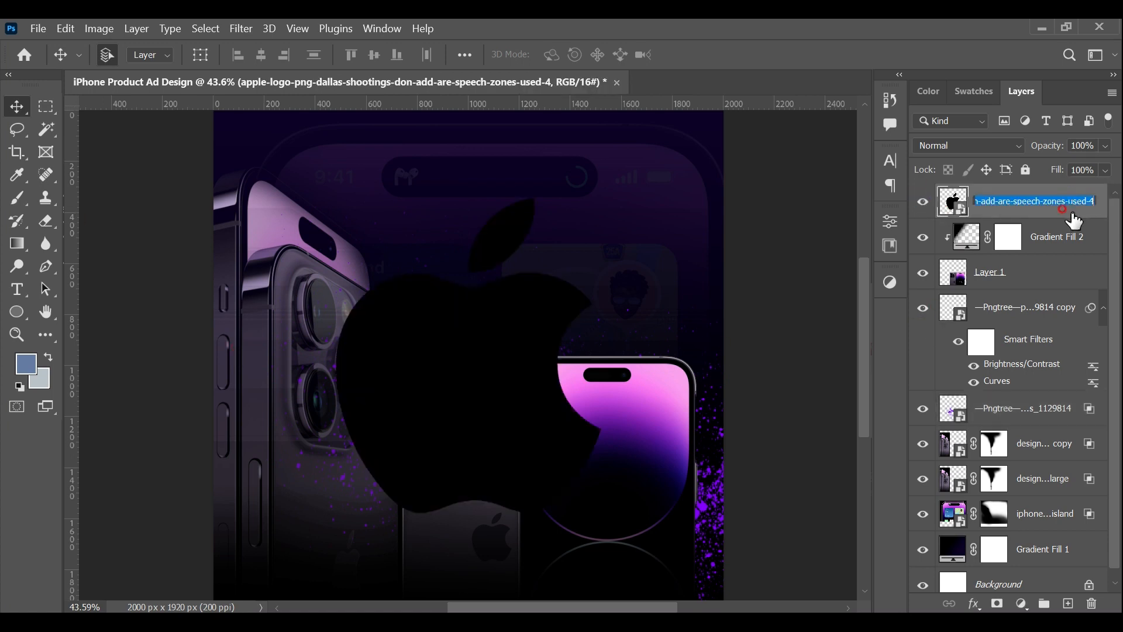
{"action": "type", "text": "apple lo"}
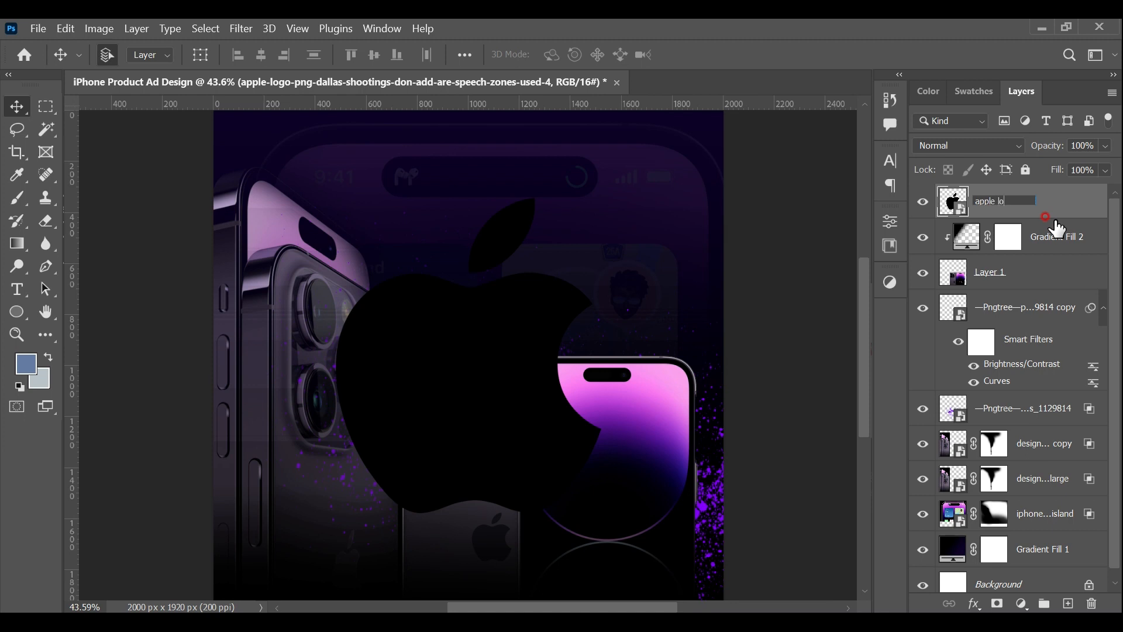
{"action": "type", "text": "go"}
Add a white Color Overlay in Normal mode at 100% opacity to the apple logo layer
{"action": "left_click", "coordinate": [1066, 200]}
{"action": "double_click", "coordinate": [1066, 202]}
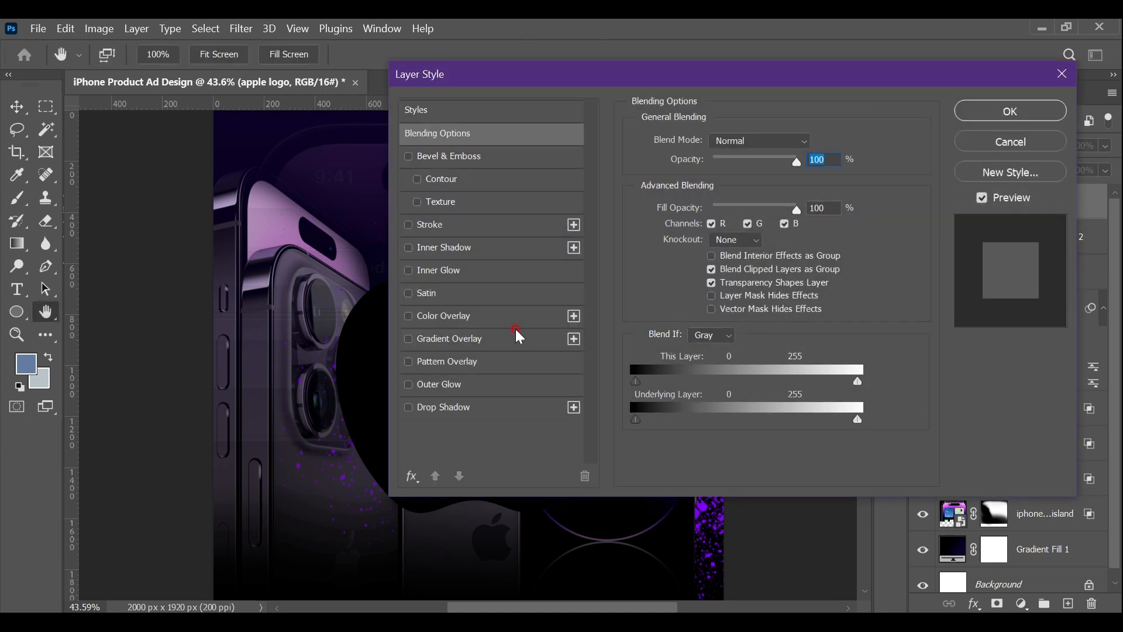
{"action": "left_click", "coordinate": [514, 323]}
{"action": "left_click", "coordinate": [991, 117]}
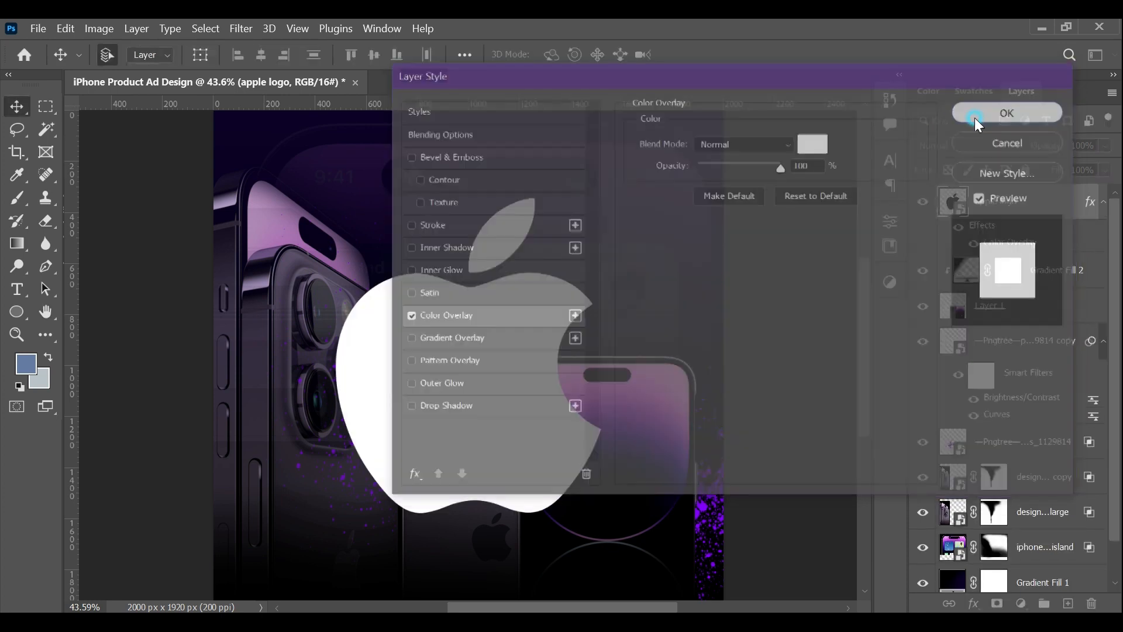
Scale the Apple logo to about 4.59% and place it near the canvas's upper edge, above and beside the angled phones
{"action": "key", "text": "ctrl+t"}
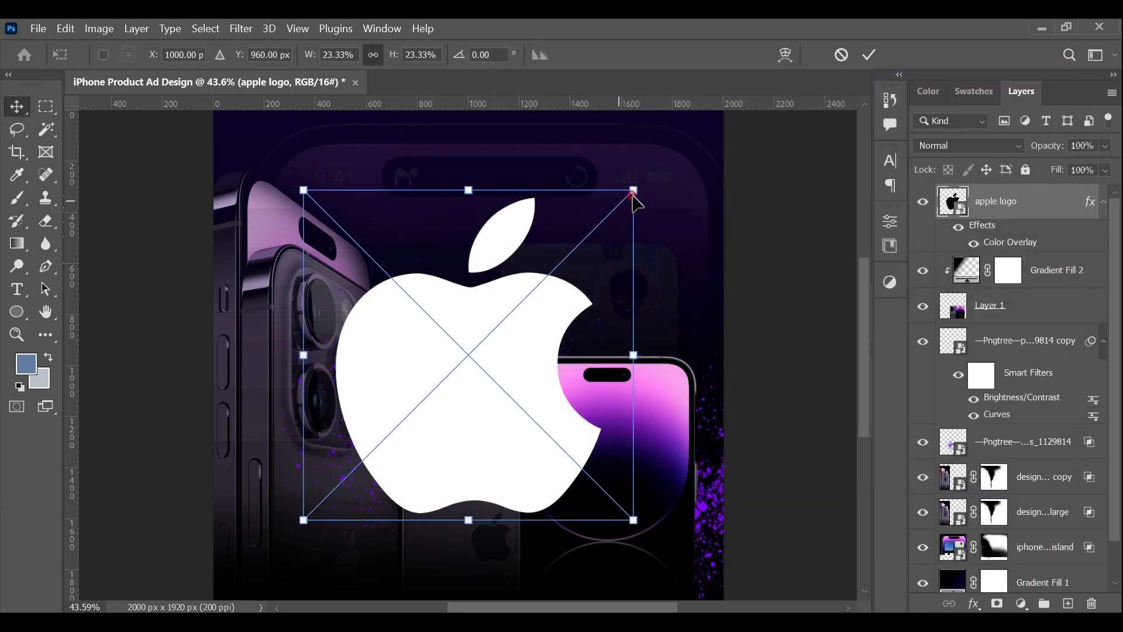
{"action": "left_click_drag", "start_coordinate": [633, 188], "coordinate": [491, 254]}
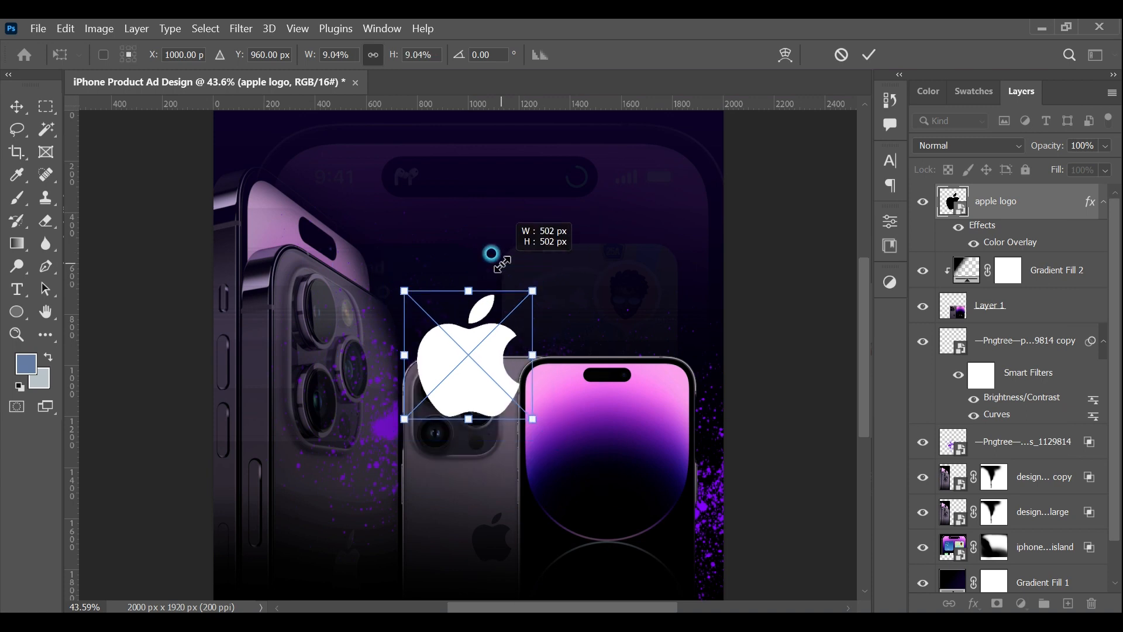
{"action": "left_click_drag", "start_coordinate": [526, 291], "coordinate": [401, 168]}
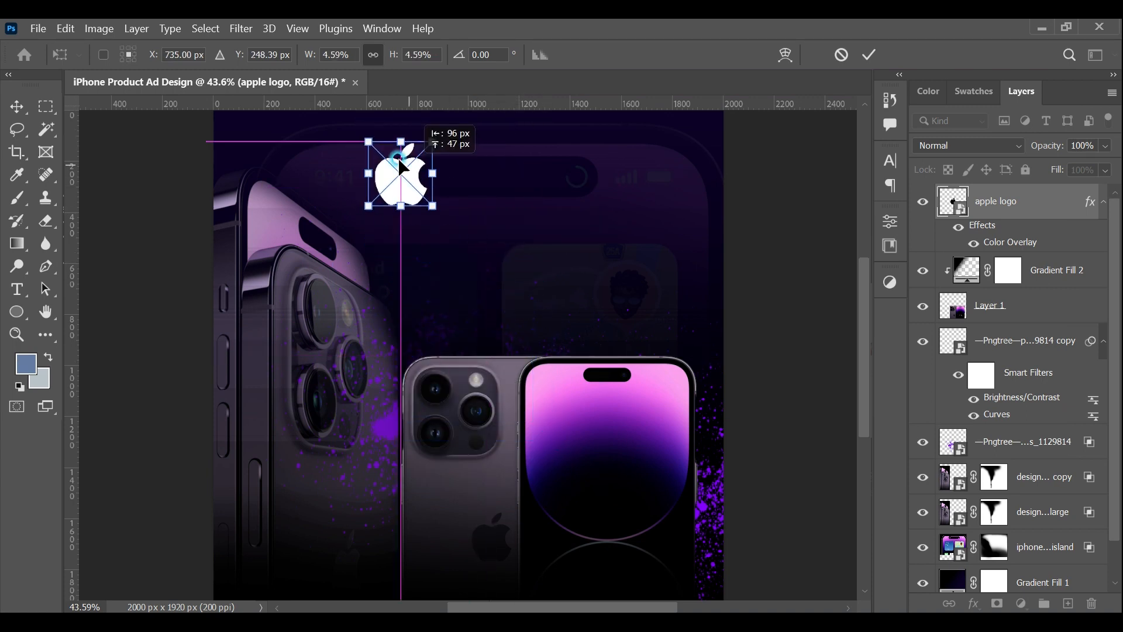
{"action": "left_click", "coordinate": [874, 54]}
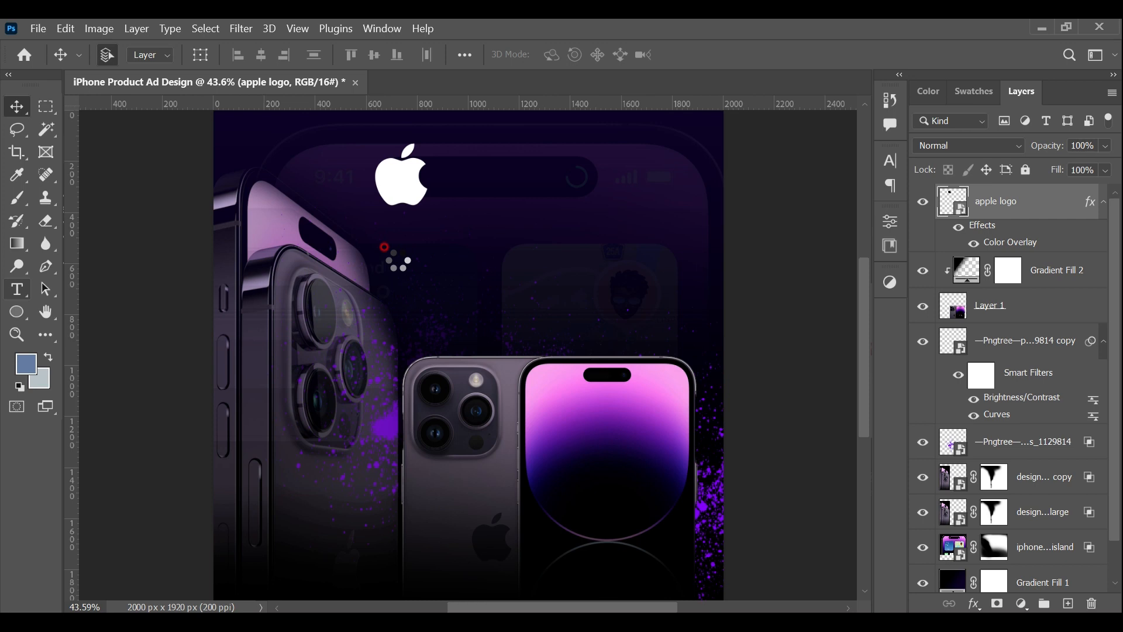
Add the centred headline text "iPHONE 14 PRO MAX" at 55 pt just below the Apple logo
{"action": "left_click", "coordinate": [383, 229]}
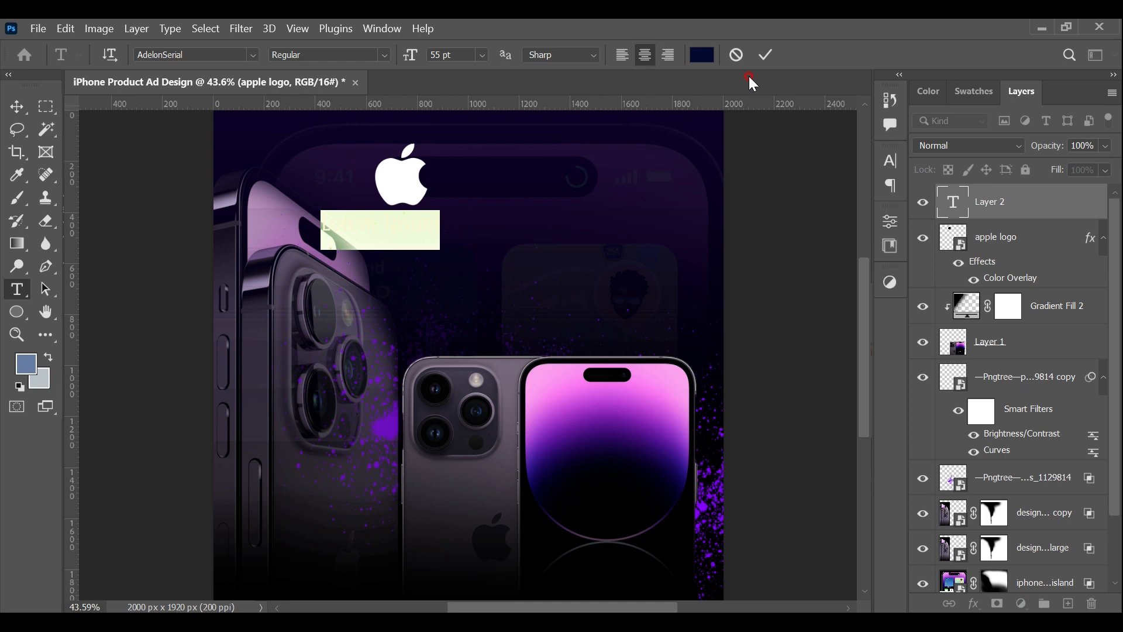
{"action": "key", "text": "BackSpace"}
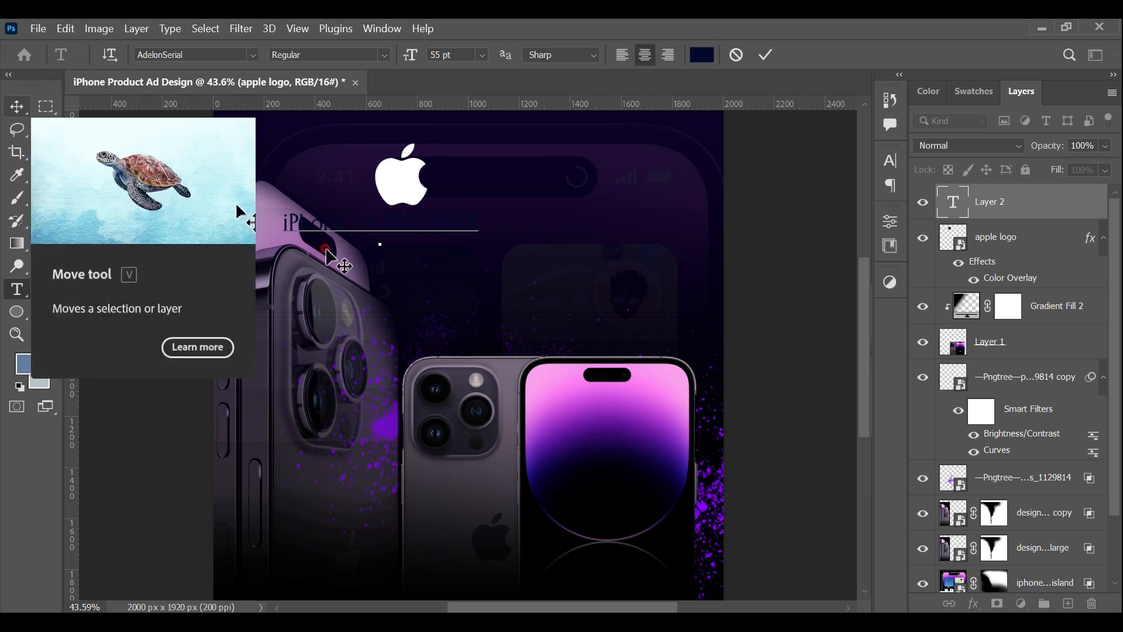
{"action": "left_click", "coordinate": [350, 221]}
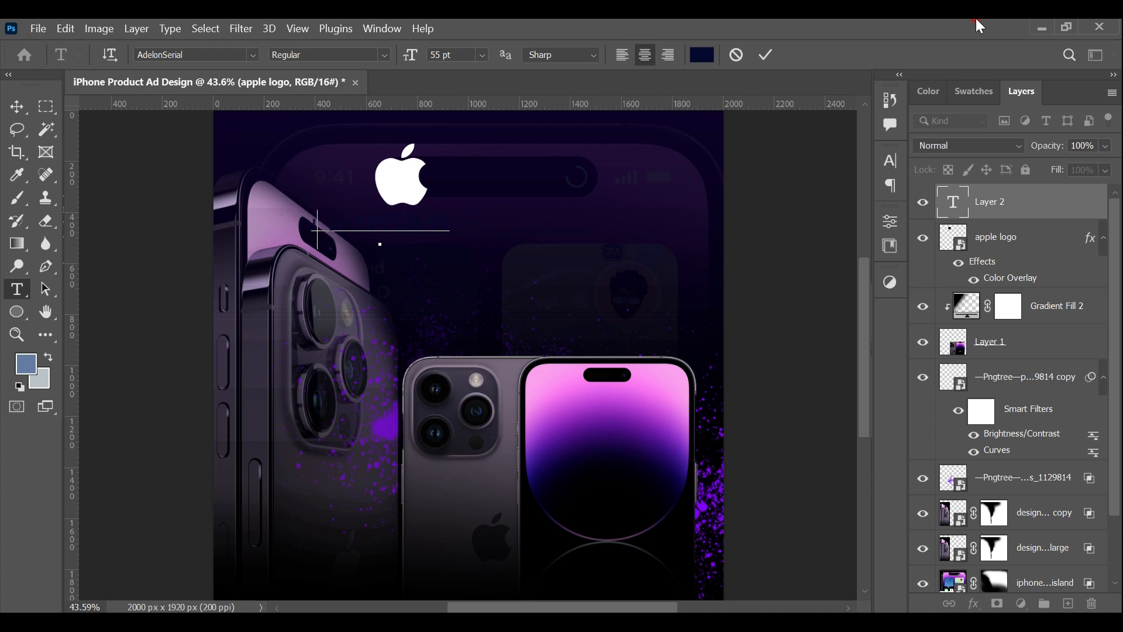
{"action": "left_click", "coordinate": [13, 107]}
Set the colour of the whole "iPHONE 14 PRO MAX" headline to white, ffffff
{"action": "double_click", "coordinate": [951, 201]}
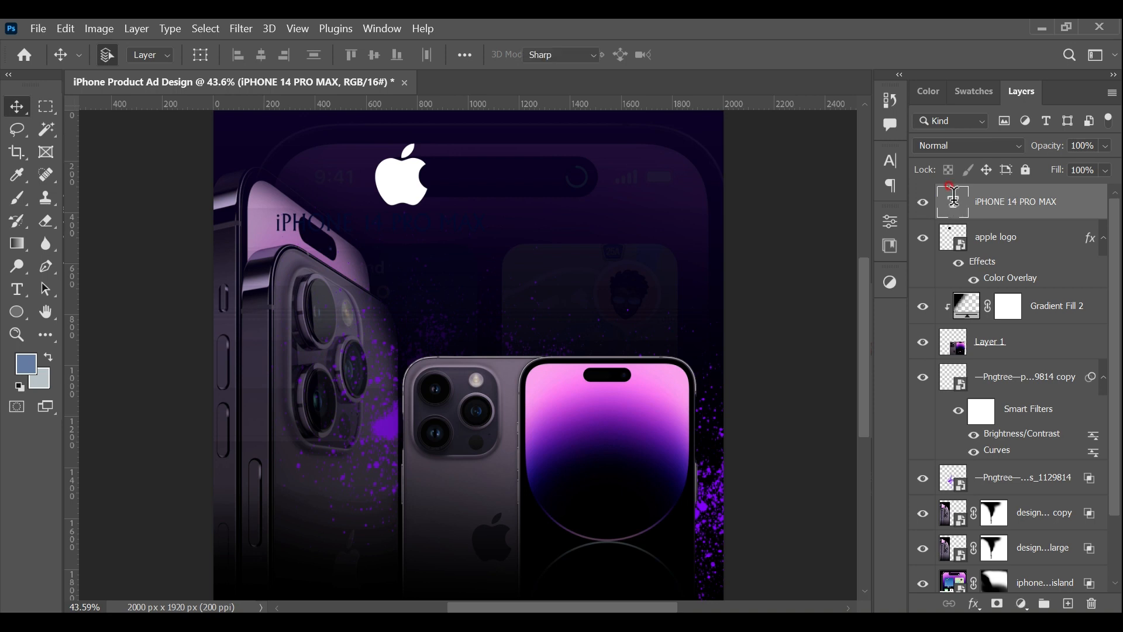
{"action": "left_click", "coordinate": [891, 163]}
{"action": "left_click", "coordinate": [843, 260]}
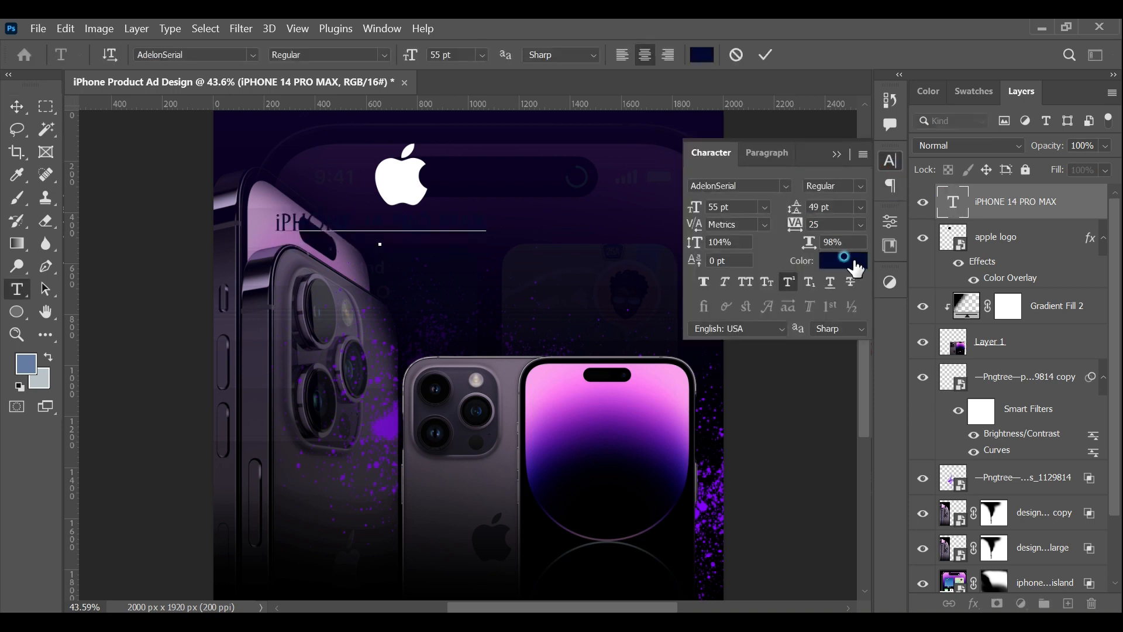
{"action": "type", "text": "ffffff"}
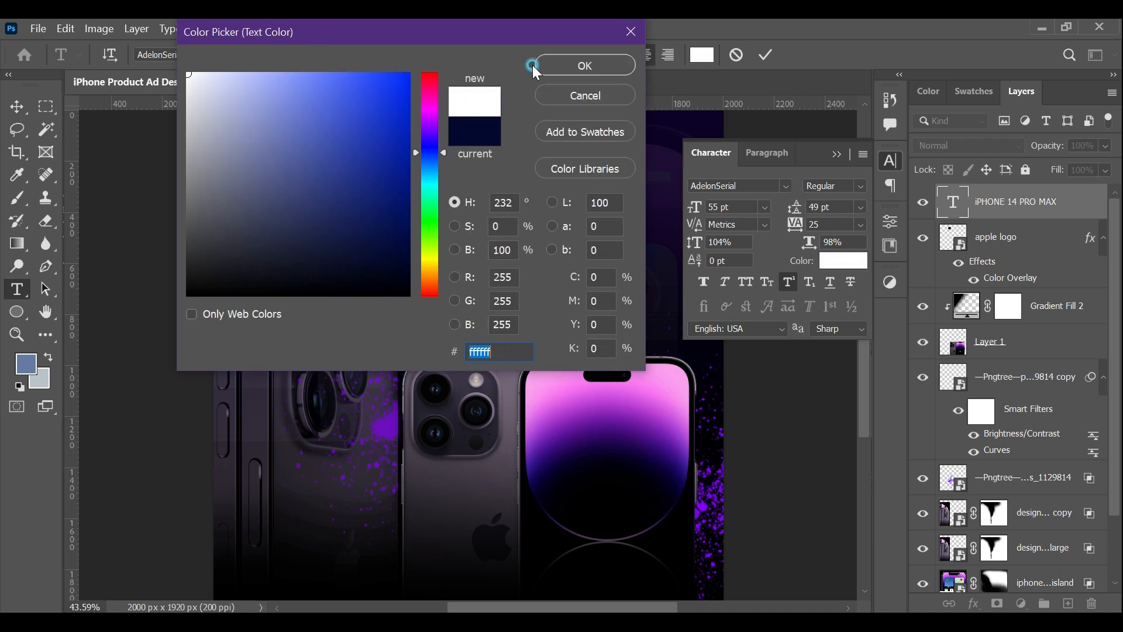
{"action": "left_click", "coordinate": [552, 65]}
Set the headline's font to Helvetica Bold and its vertical scale to 96%
{"action": "left_click", "coordinate": [748, 186]}
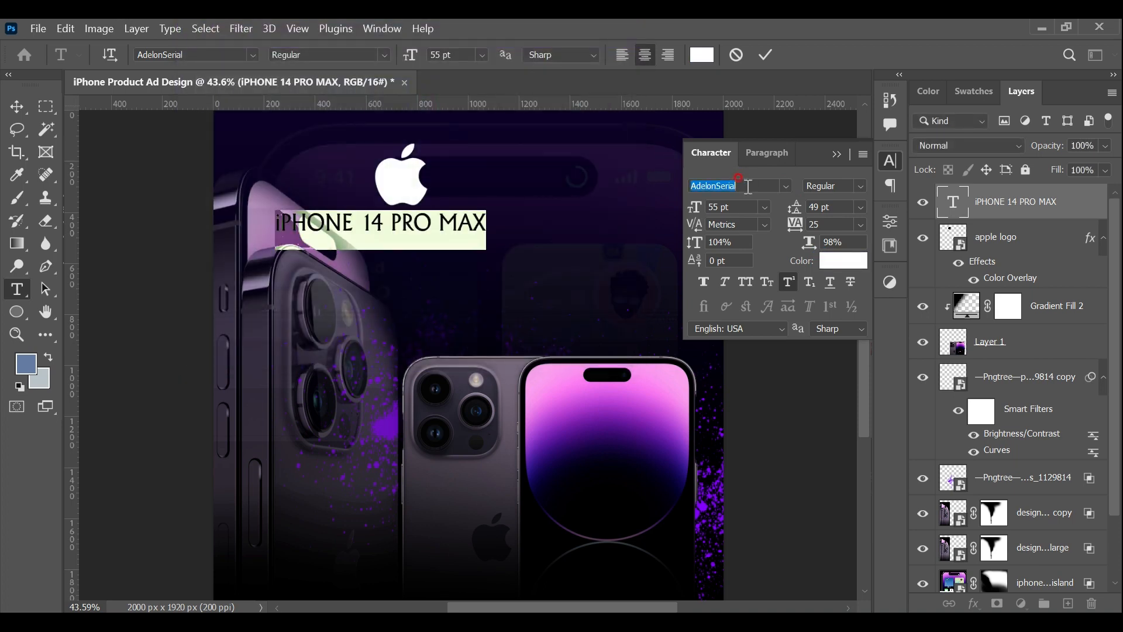
{"action": "type", "text": "m"}
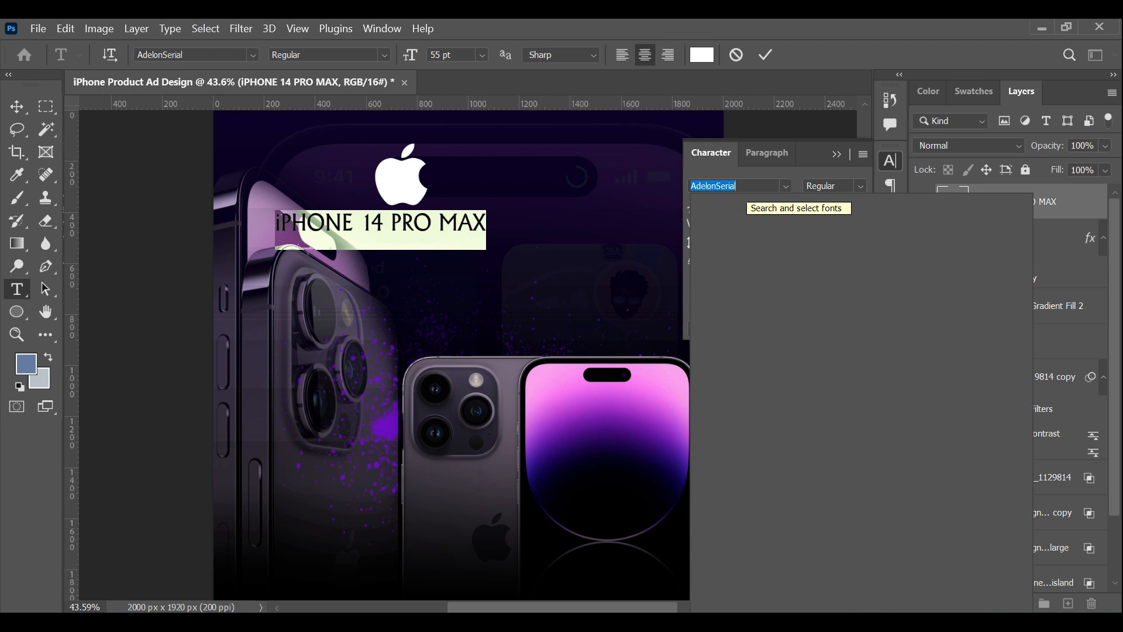
{"action": "type", "text": "Helvetica"}
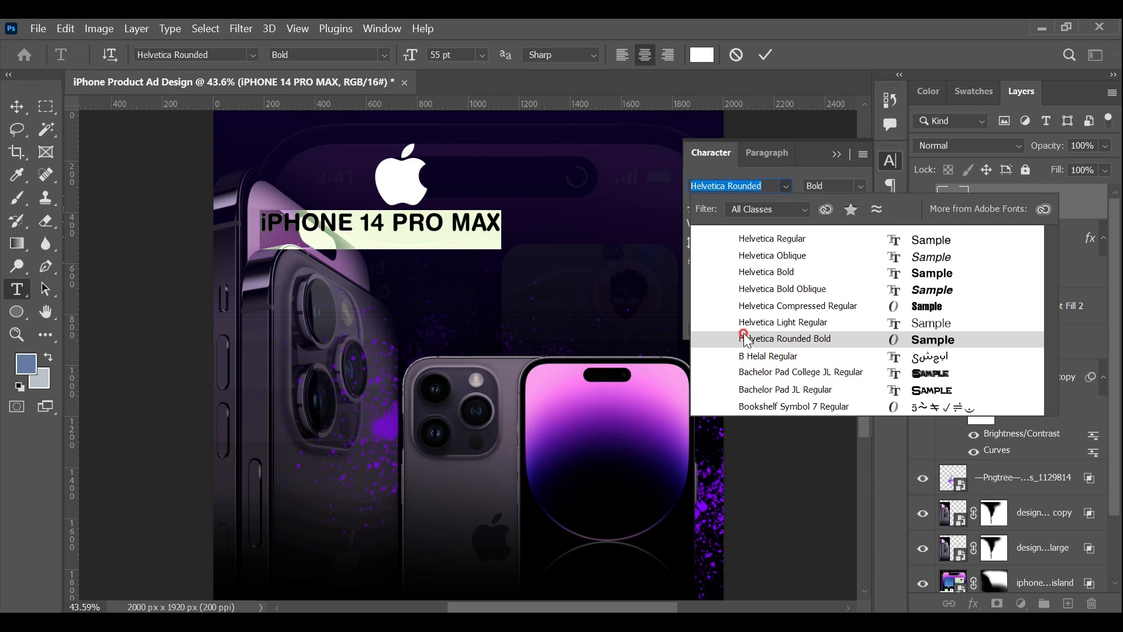
{"action": "left_click", "coordinate": [765, 271]}
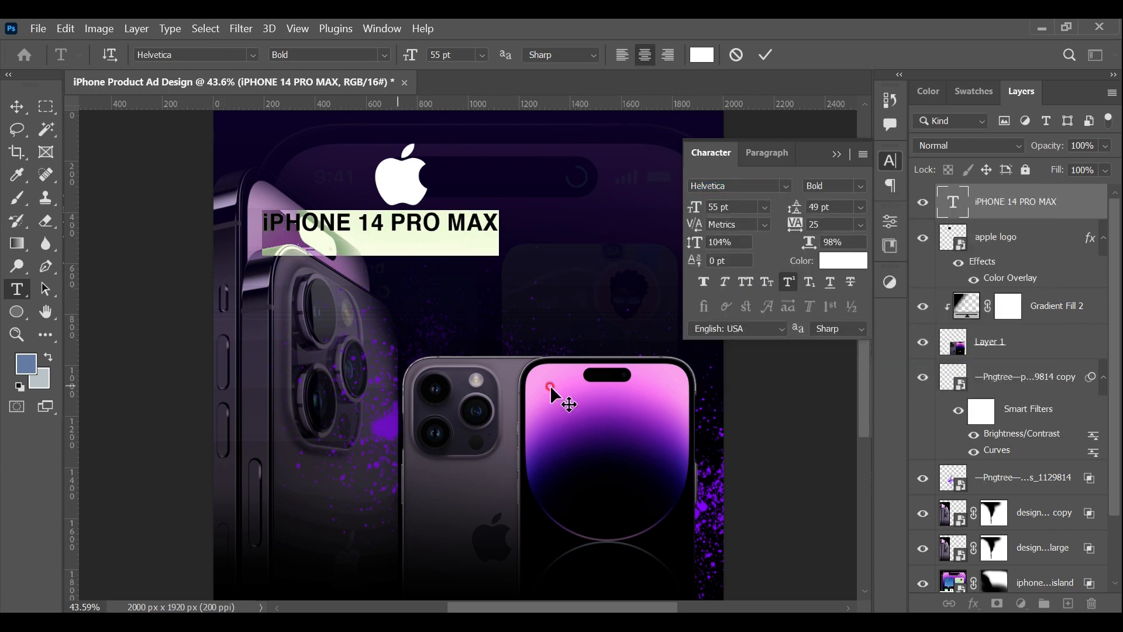
{"action": "mouse_move", "coordinate": [693, 238]}
{"action": "left_mouse_down"}
{"action": "mouse_move", "coordinate": [660, 238]}
{"action": "mouse_move", "coordinate": [690, 241]}
{"action": "left_mouse_up"}
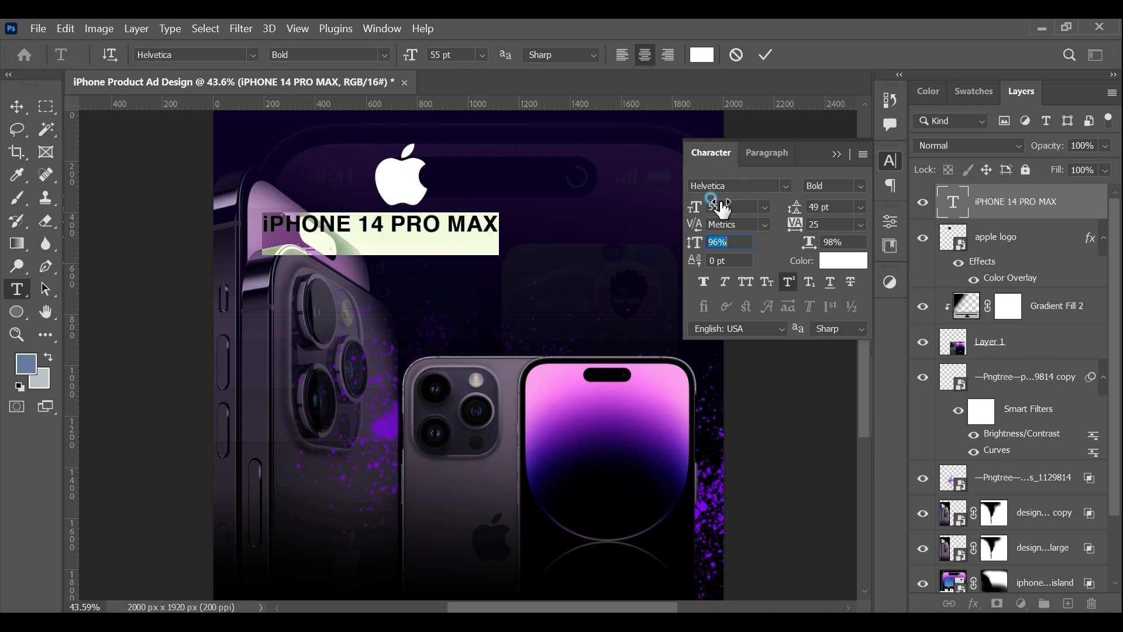
{"action": "left_click", "coordinate": [845, 153]}
Move the headline to the canvas's upper right and enlarge it leftward until it starts just beside the Apple logo
{"action": "left_click", "coordinate": [21, 111]}
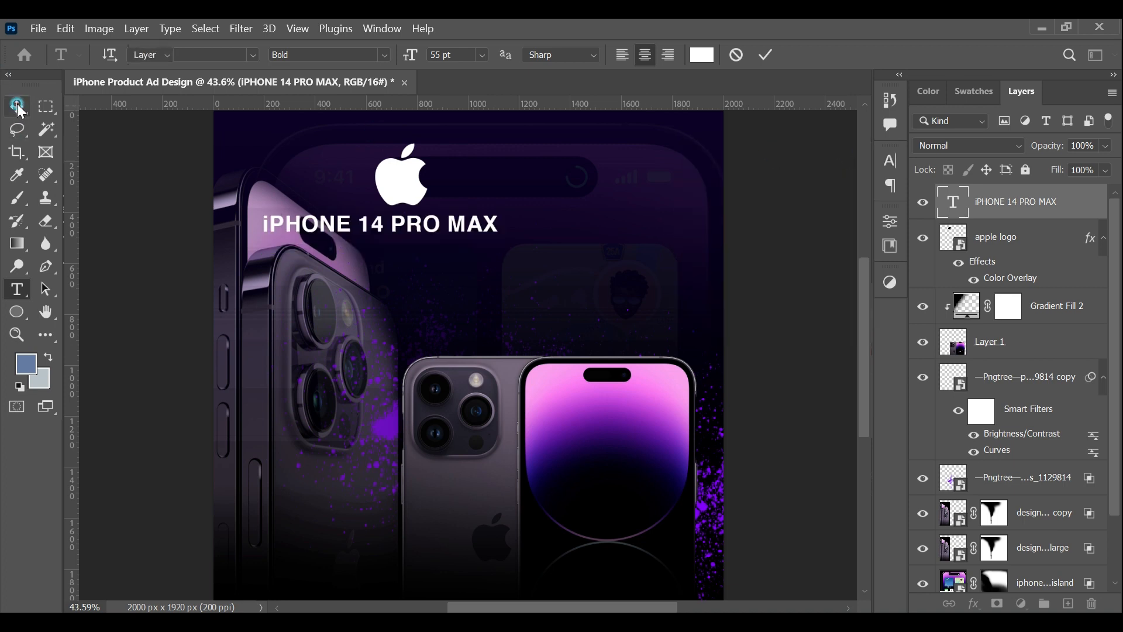
{"action": "left_click_drag", "start_coordinate": [303, 252], "coordinate": [581, 155]}
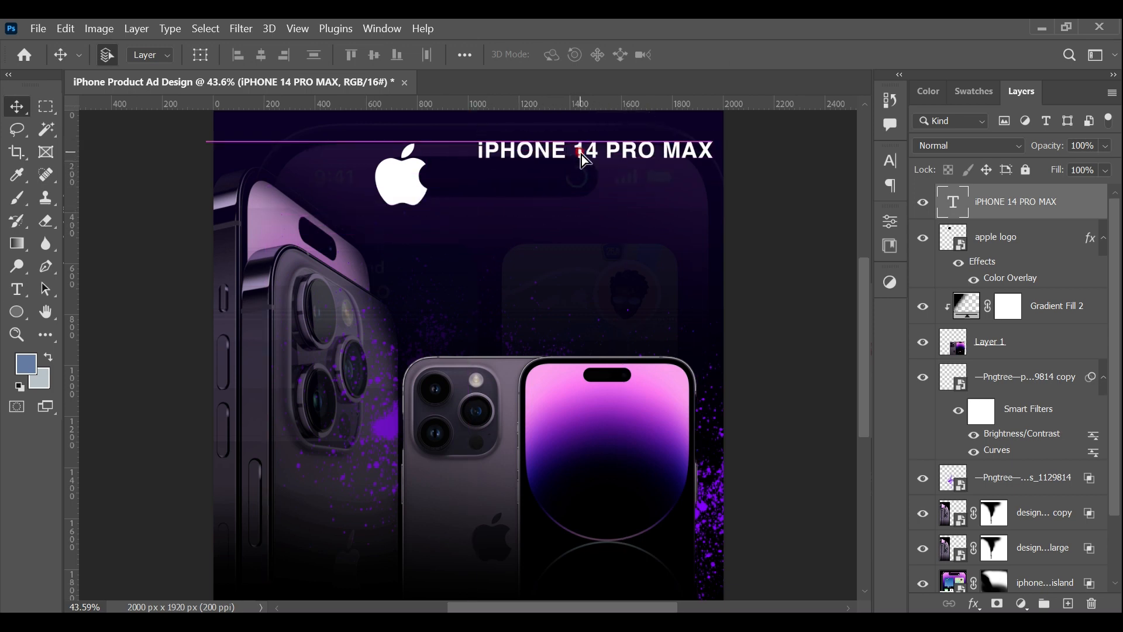
{"action": "key", "text": "ctrl+t"}
{"action": "left_click_drag", "start_coordinate": [483, 169], "coordinate": [412, 174]}
{"action": "left_click", "coordinate": [858, 57]}
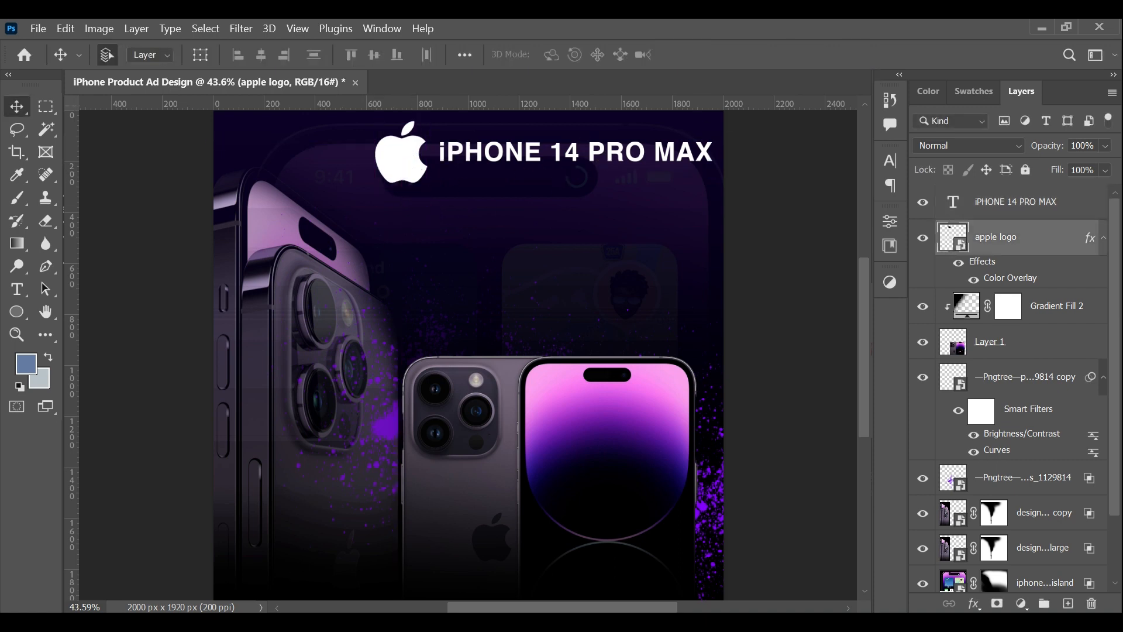
Nudge the Apple logo right and slightly up until it almost touches the start of the headline
{"action": "key", "text": "Right"}
{"action": "key", "text": "Right"}
{"action": "key", "text": "Right"}
{"action": "key", "text": "Right"}
{"action": "key", "text": "Right"}
{"action": "key", "text": "Right"}
{"action": "key", "text": "Right"}
{"action": "key", "text": "Right"}
{"action": "key", "text": "Right"}
{"action": "key", "text": "Right"}
{"action": "key", "text": "Right"}
{"action": "key", "text": "Right"}
{"action": "key", "text": "Up"}
{"action": "key", "text": "Up"}
{"action": "key", "text": "Up"}
{"action": "key", "text": "Up"}
{"action": "key", "text": "Up"}
{"action": "key", "text": "Up"}
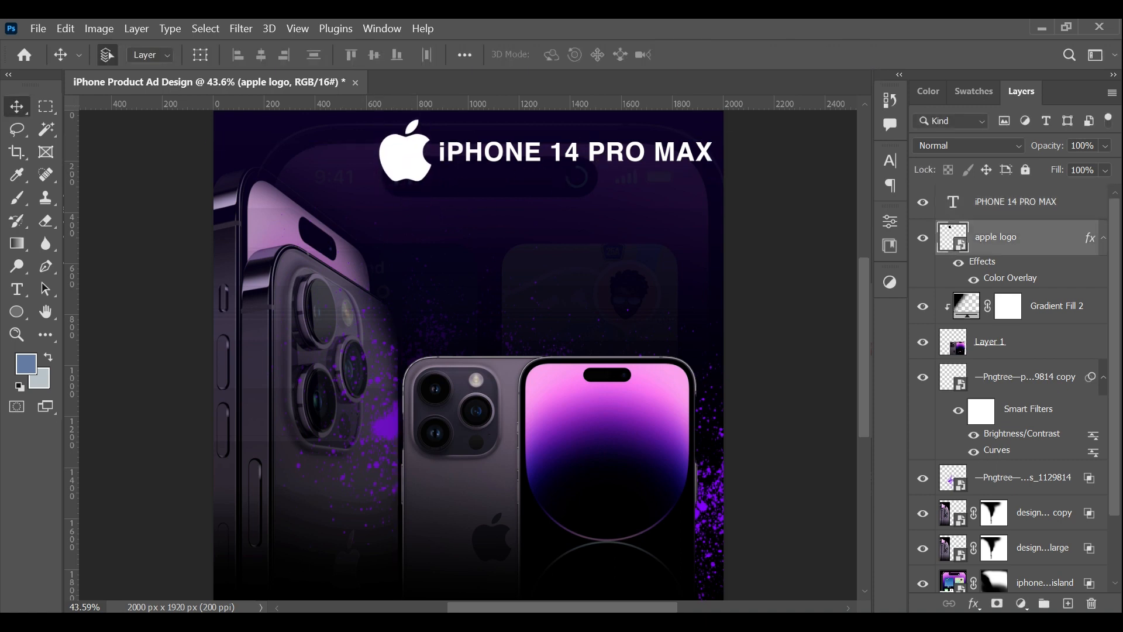
{"action": "key", "text": "Right"}
{"action": "key", "text": "Right"}
{"action": "key", "text": "Right"}
{"action": "key", "text": "Right"}
{"action": "key", "text": "Right"}
{"action": "key", "text": "Right"}
{"action": "key", "text": "Right"}
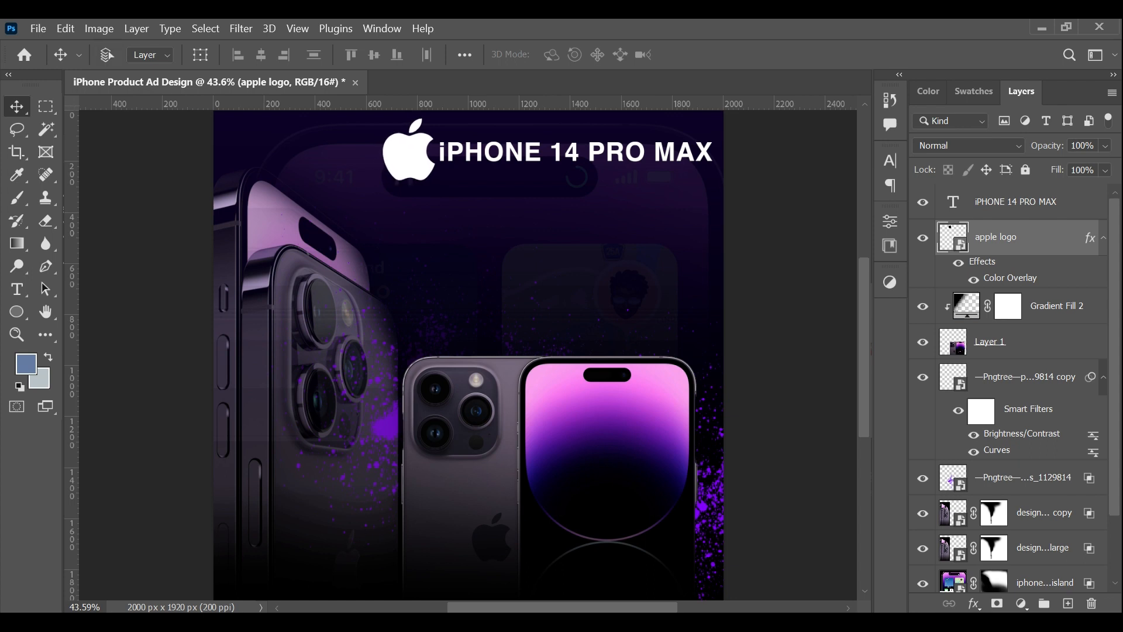
Scale the Apple logo proportionally to 3.2% and nudge it 30 px right and slightly up toward the headline
{"action": "key", "text": "ctrl+t"}
{"action": "left_click", "coordinate": [428, 54]}
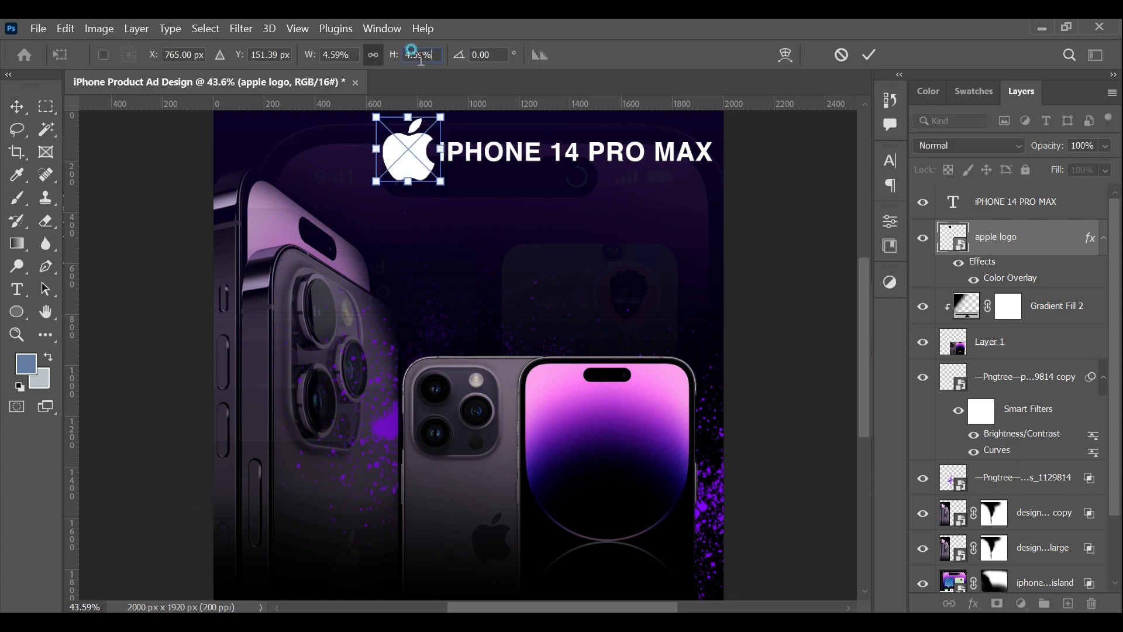
{"action": "type", "text": "4"}
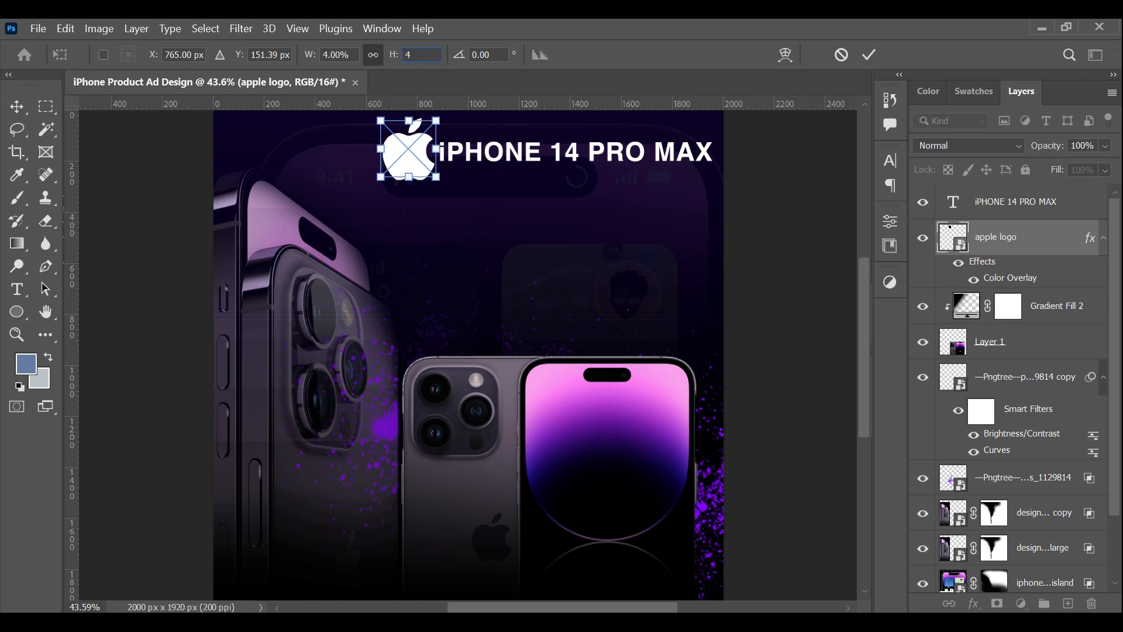
{"action": "type", "text": "3"}
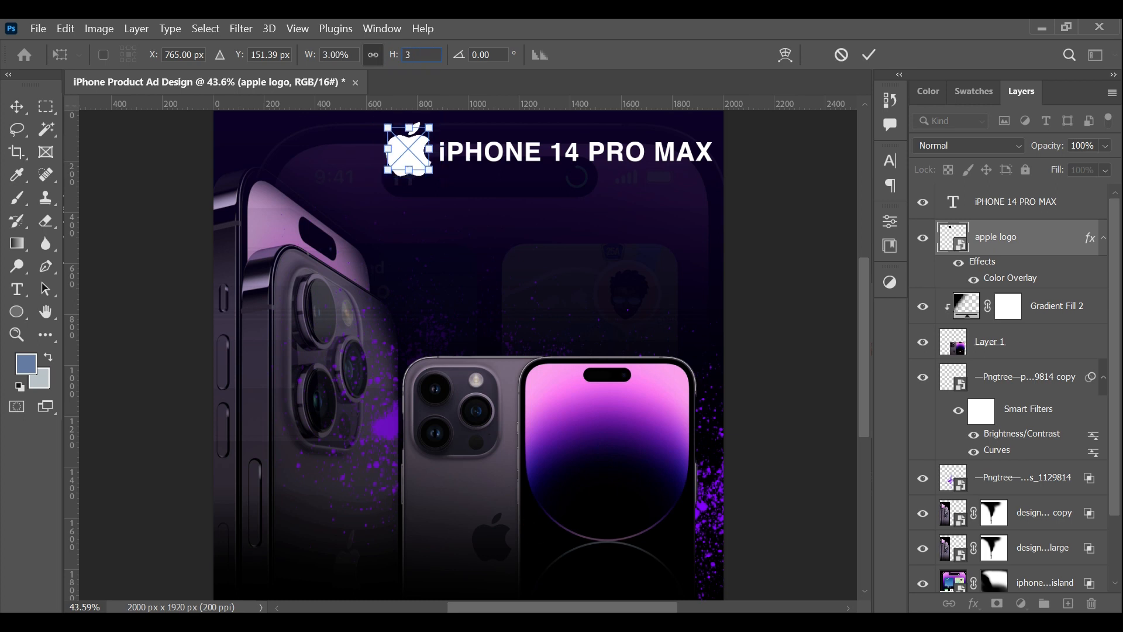
{"action": "type", "text": ".5"}
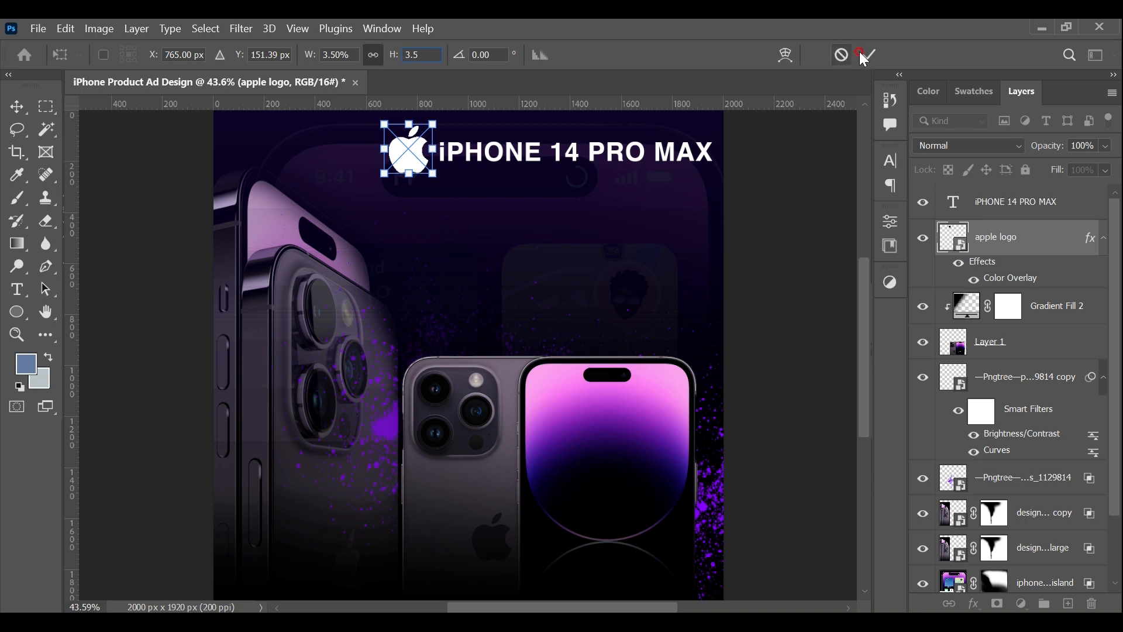
{"action": "key", "text": "BackSpace"}
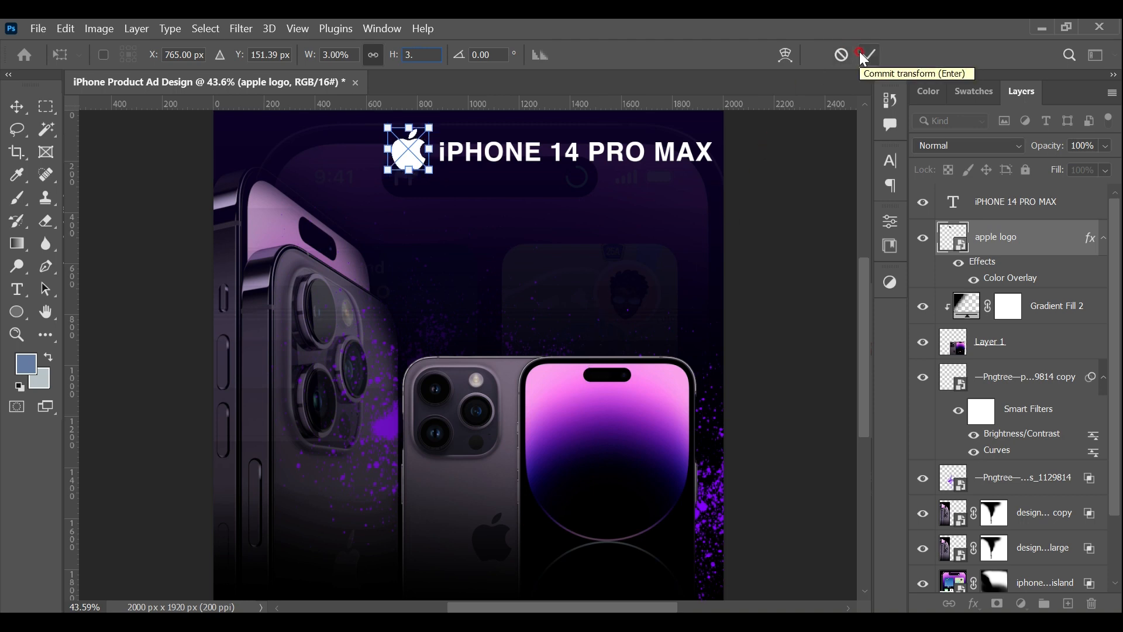
{"action": "type", "text": "2"}
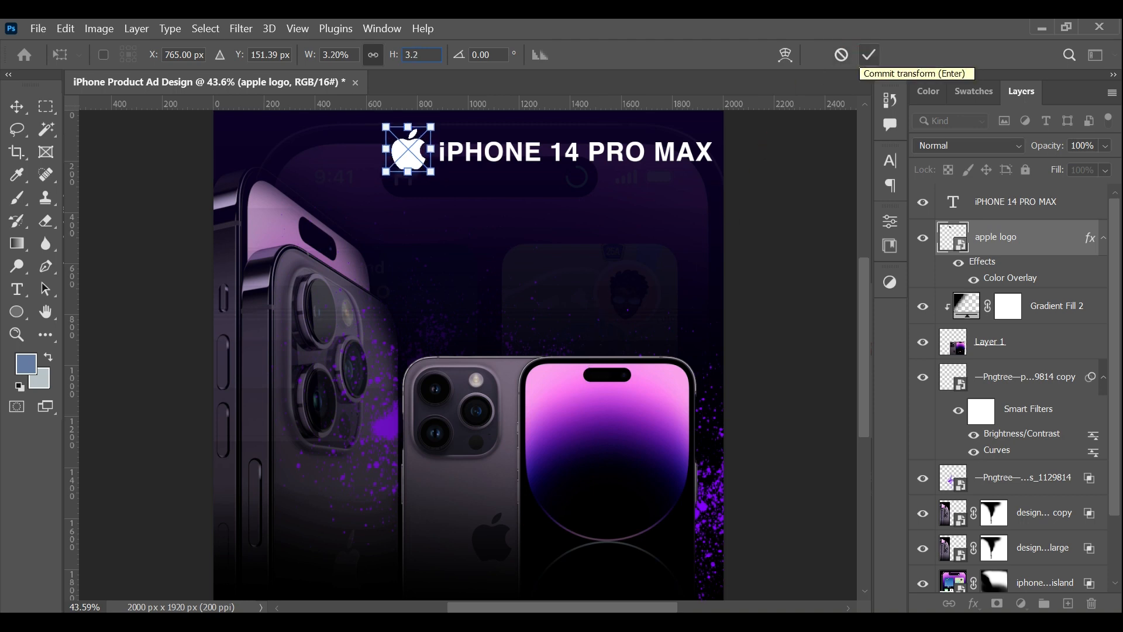
{"action": "left_click", "coordinate": [871, 56]}
{"action": "key", "text": "shift+Right"}
{"action": "key", "text": "shift+Right"}
{"action": "key", "text": "shift+Right"}
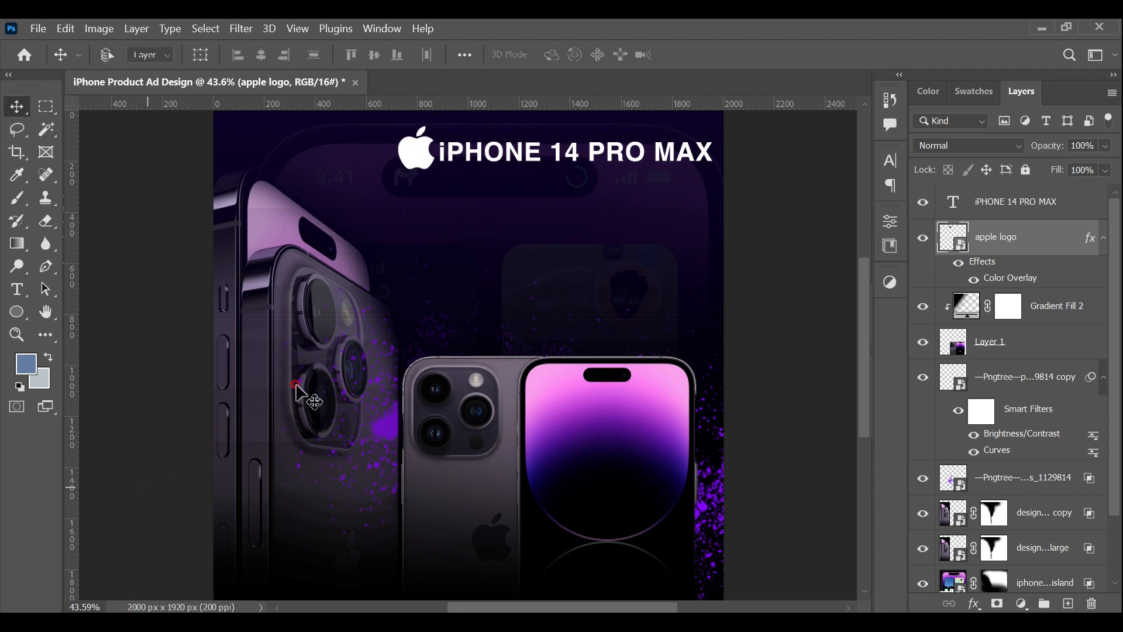
Scale the Apple logo proportionally to 2.7% to match the headline's size
{"action": "key", "text": "ctrl+t"}
{"action": "left_click", "coordinate": [414, 54]}
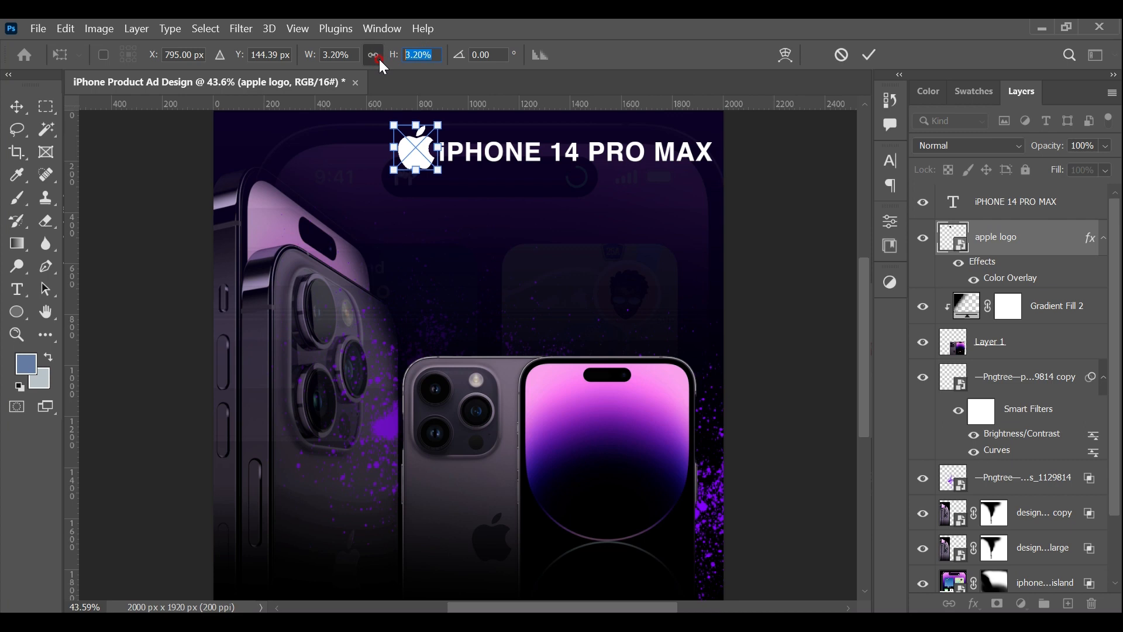
{"action": "type", "text": "3"}
{"action": "type", "text": "2.7"}
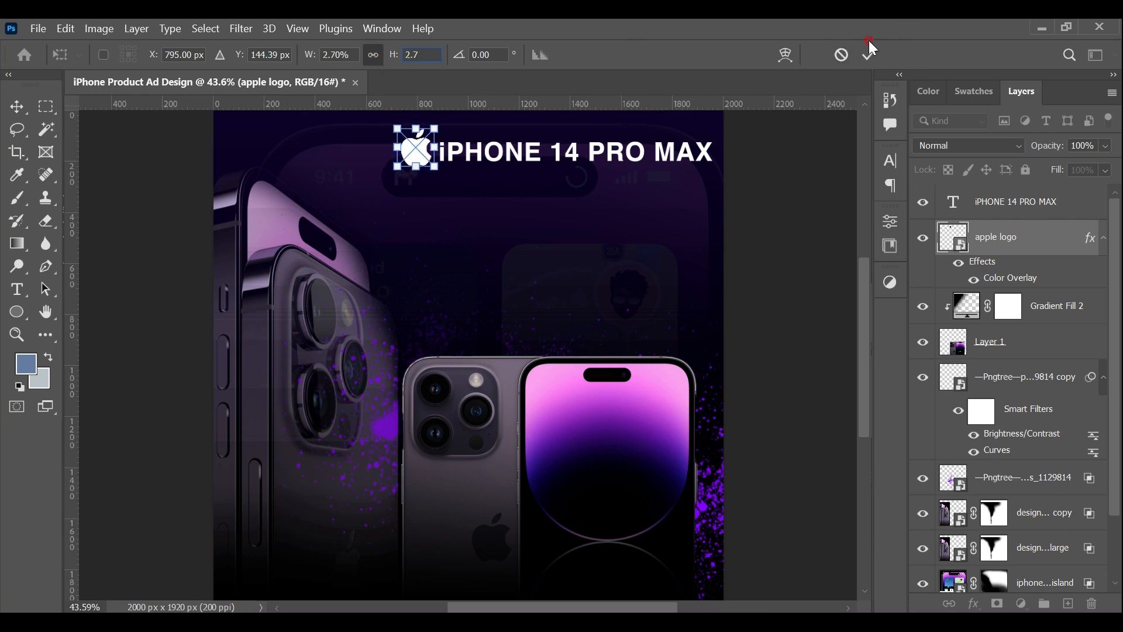
{"action": "left_click", "coordinate": [870, 52]}
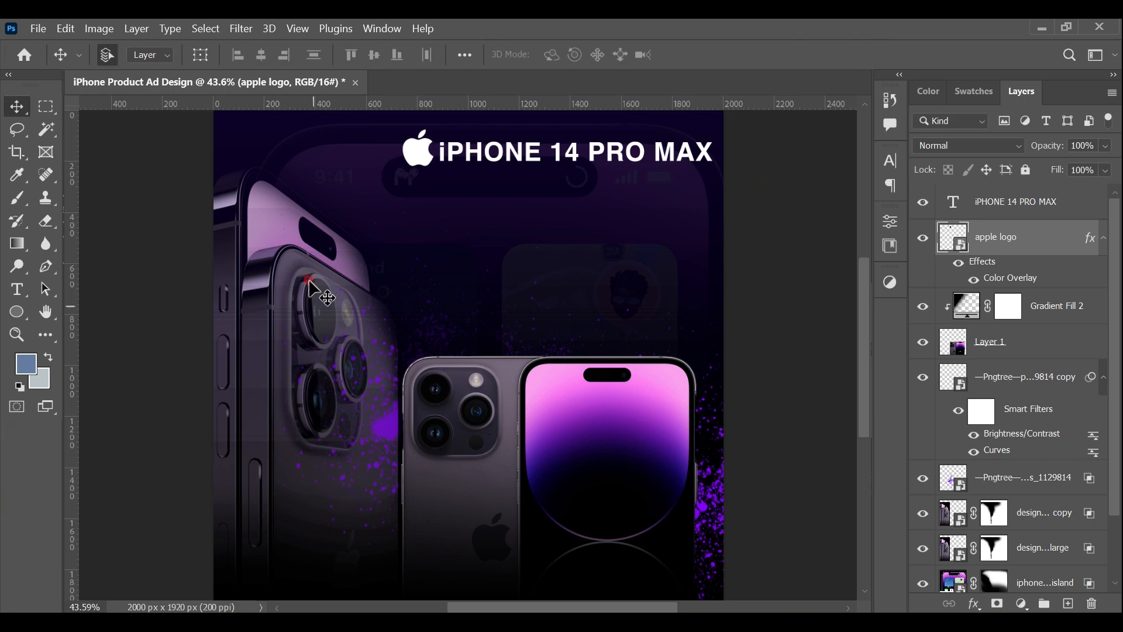
Start a new left-aligned horizontal text layer over the large tilted phones
{"action": "right_click", "coordinate": [10, 291]}
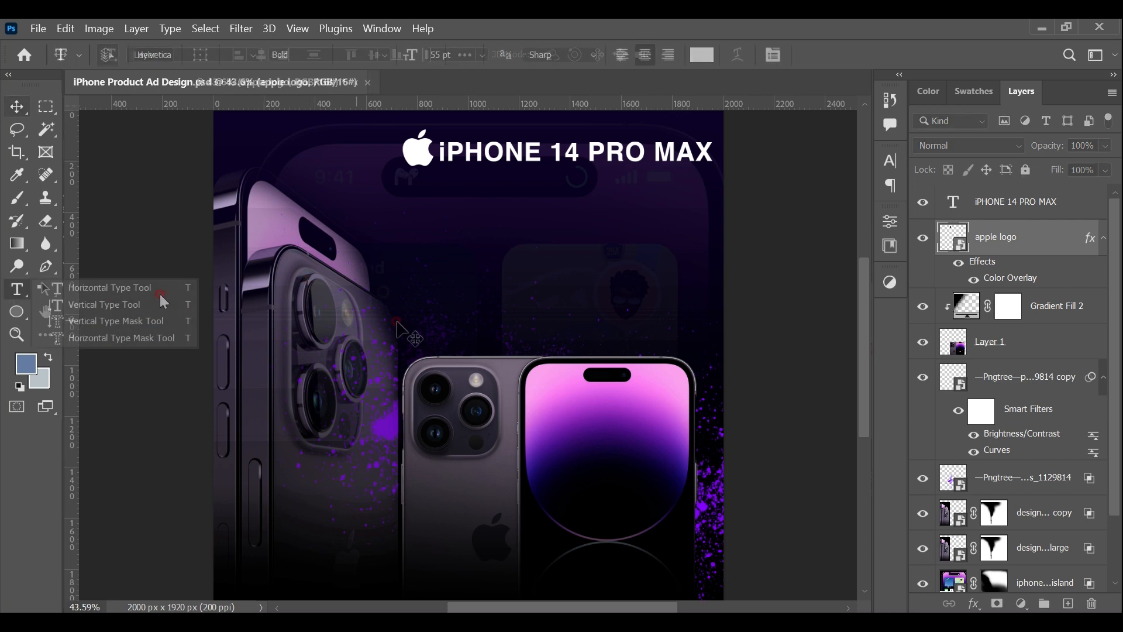
{"action": "left_click", "coordinate": [161, 293]}
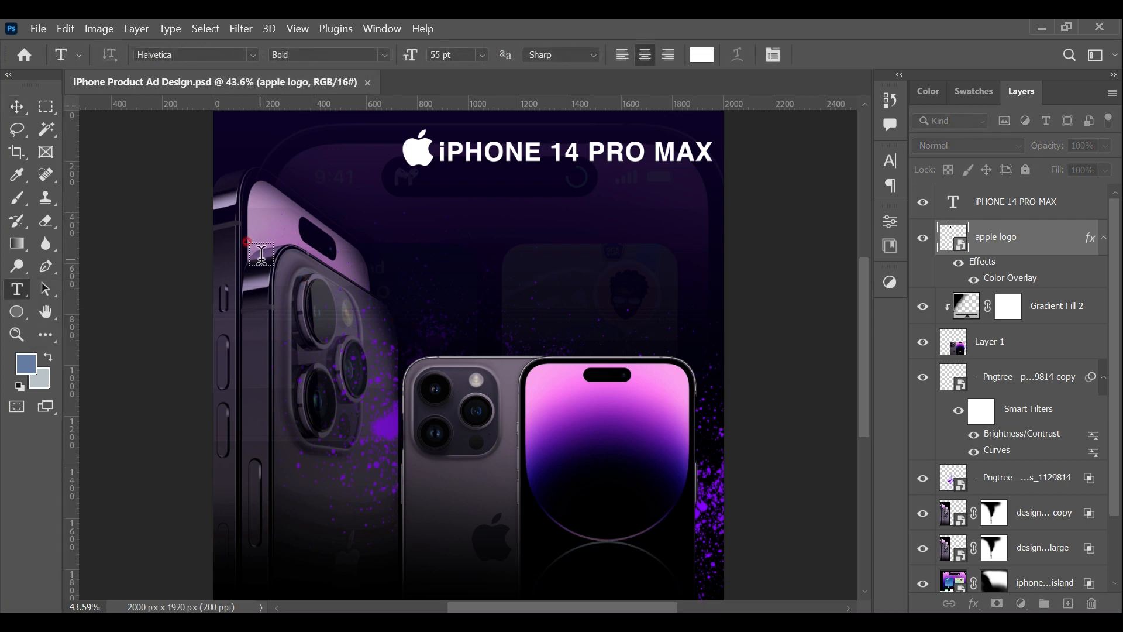
{"action": "left_click", "coordinate": [261, 253]}
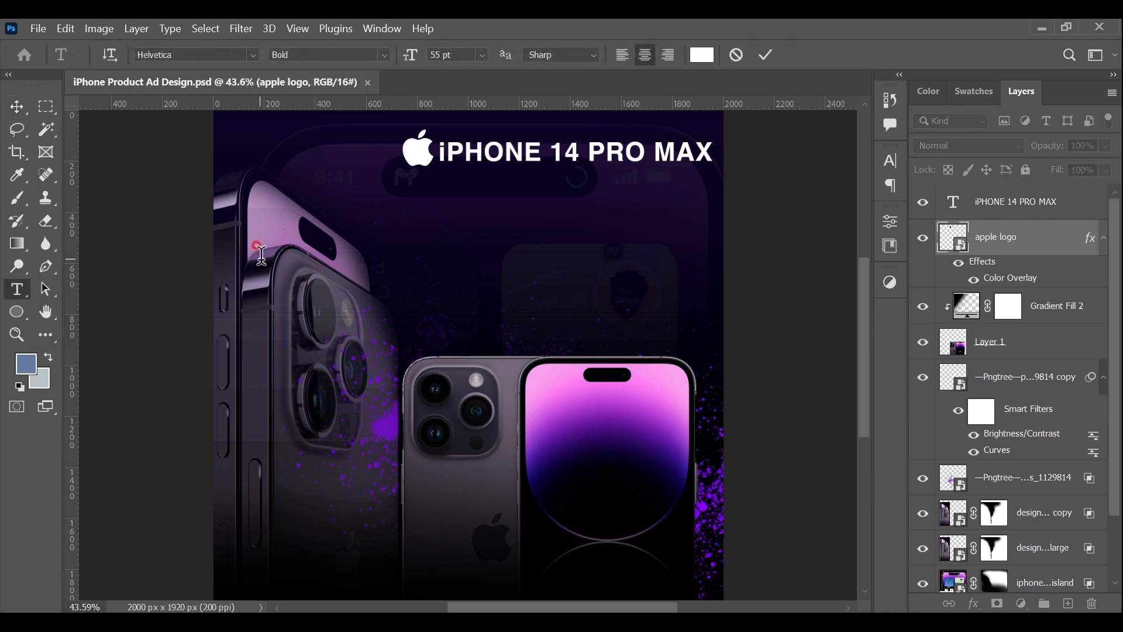
{"action": "left_click", "coordinate": [630, 54]}
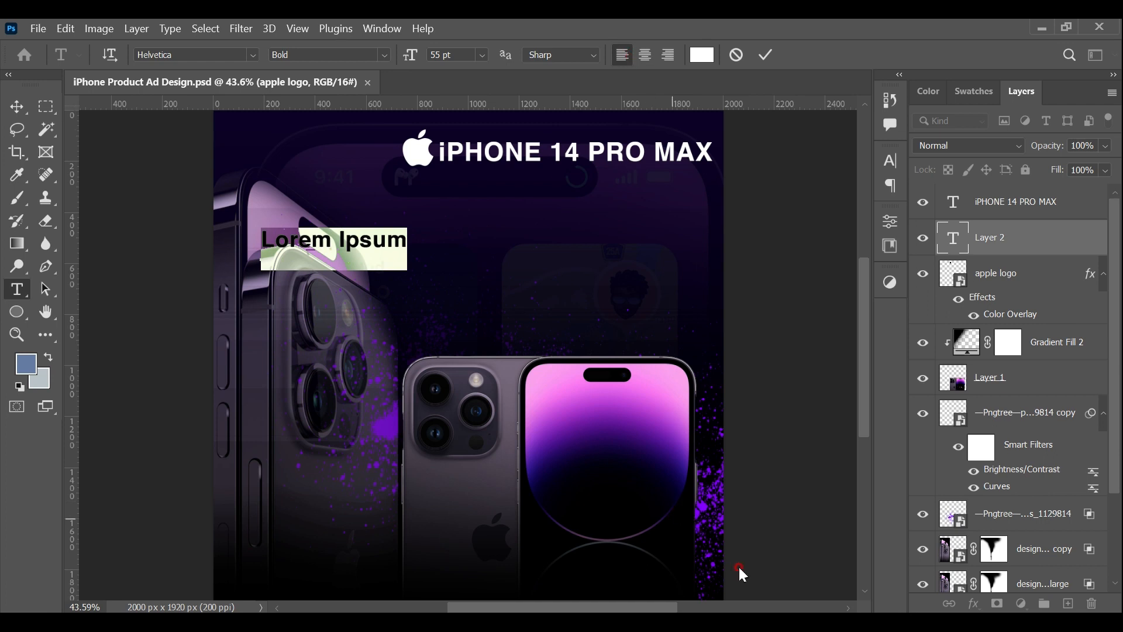
Switch to Notepad and copy all six feature lines from iPhone dtls.txt, from "6.7 " MASSIVE XDR DISPLAY" to "STARTS FROM $1099"
{"action": "key", "text": "alt+Tab"}
{"action": "left_click_drag", "start_coordinate": [413, 253], "coordinate": [222, 182]}
{"action": "key", "text": "ctrl+c"}
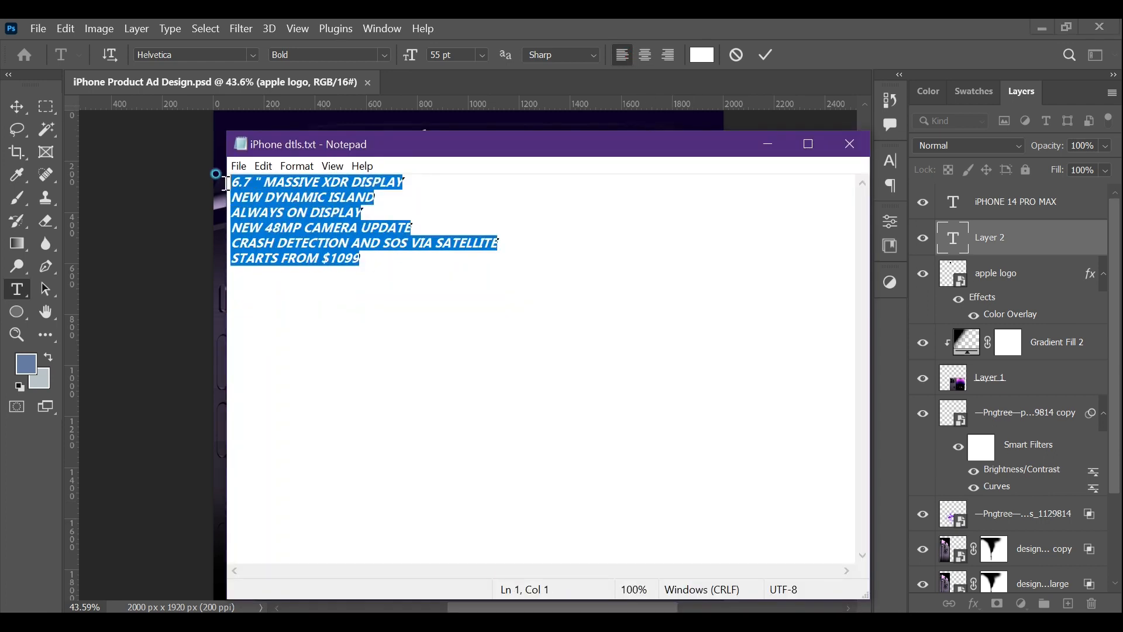
{"action": "left_click", "coordinate": [773, 145]}
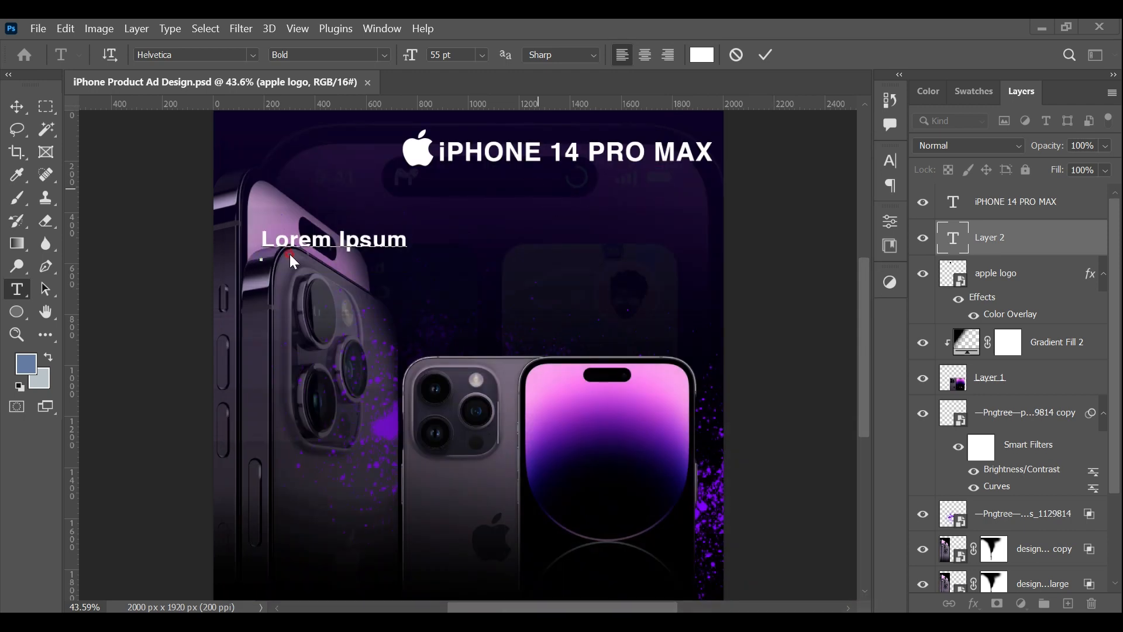
Replace the placeholder text with the copied feature list and move it up and left to just below the headline
{"action": "key", "text": "ctrl+v"}
{"action": "left_click_drag", "start_coordinate": [502, 413], "coordinate": [251, 229]}
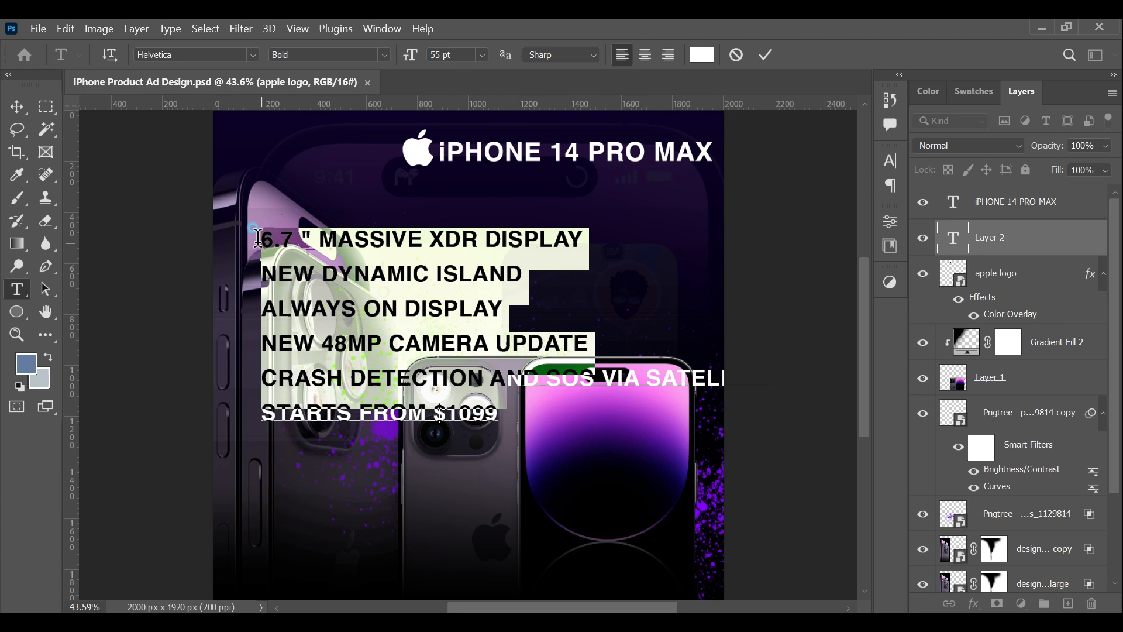
{"action": "left_click", "coordinate": [17, 107]}
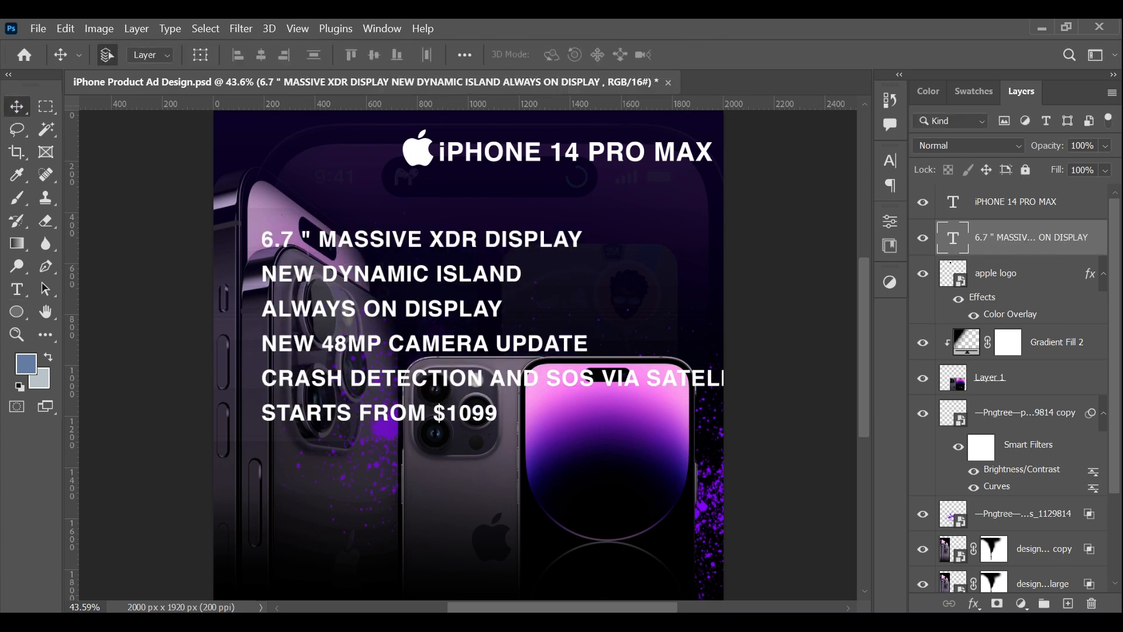
{"action": "left_click_drag", "start_coordinate": [518, 281], "coordinate": [491, 246]}
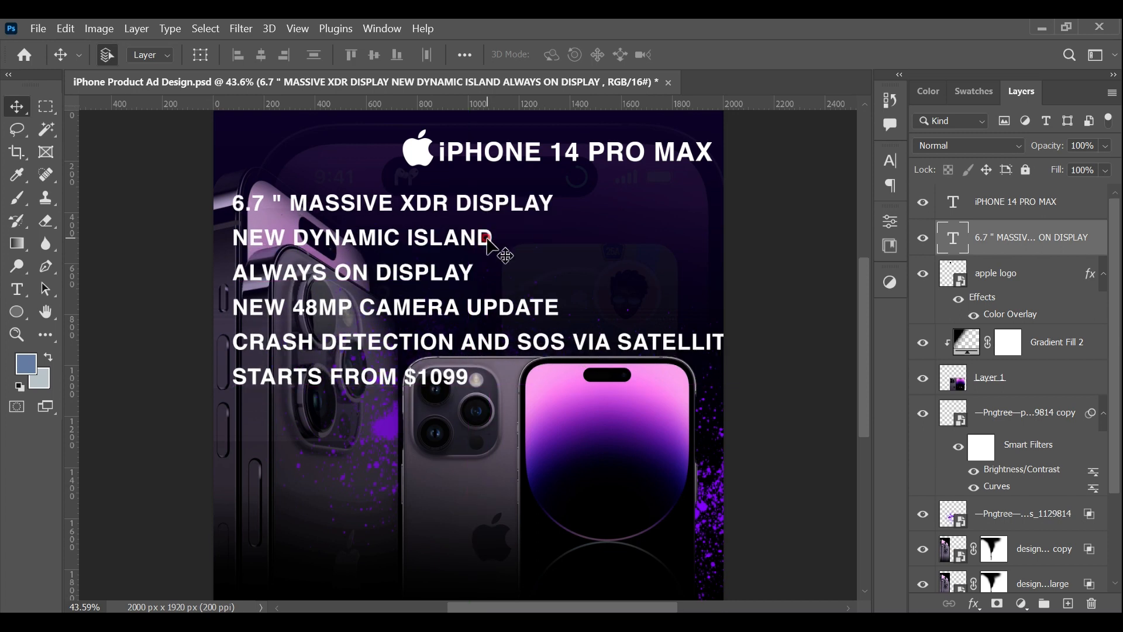
Remove "AND" from the crash detection line and break it so "SOS VIA SATELLITE" sits on its own line
{"action": "key", "text": "t"}
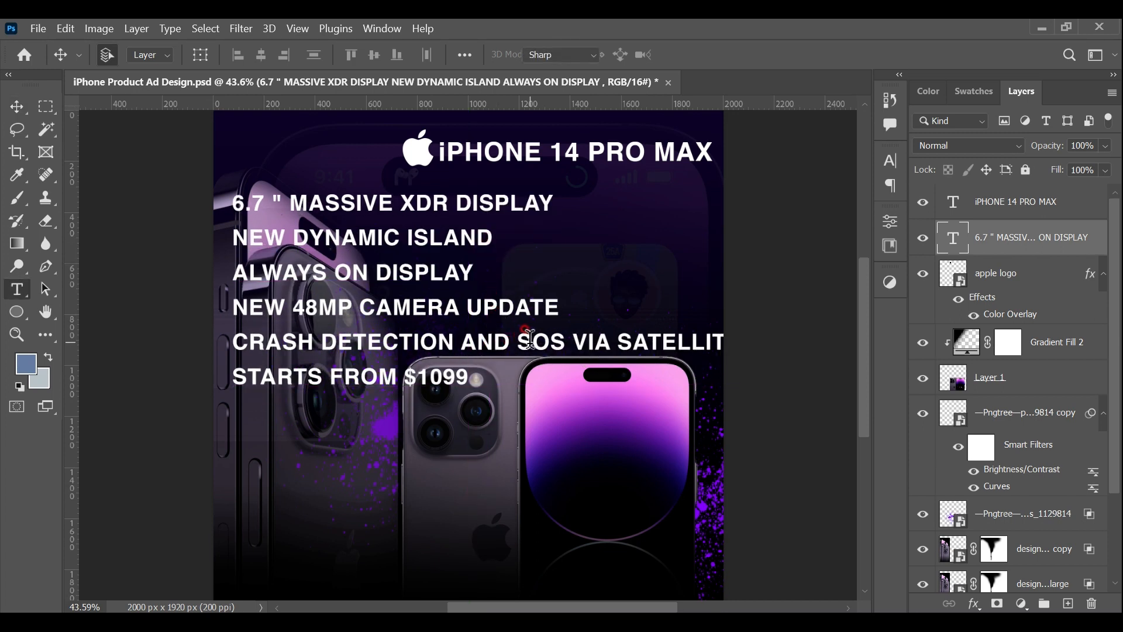
{"action": "left_click", "coordinate": [507, 348]}
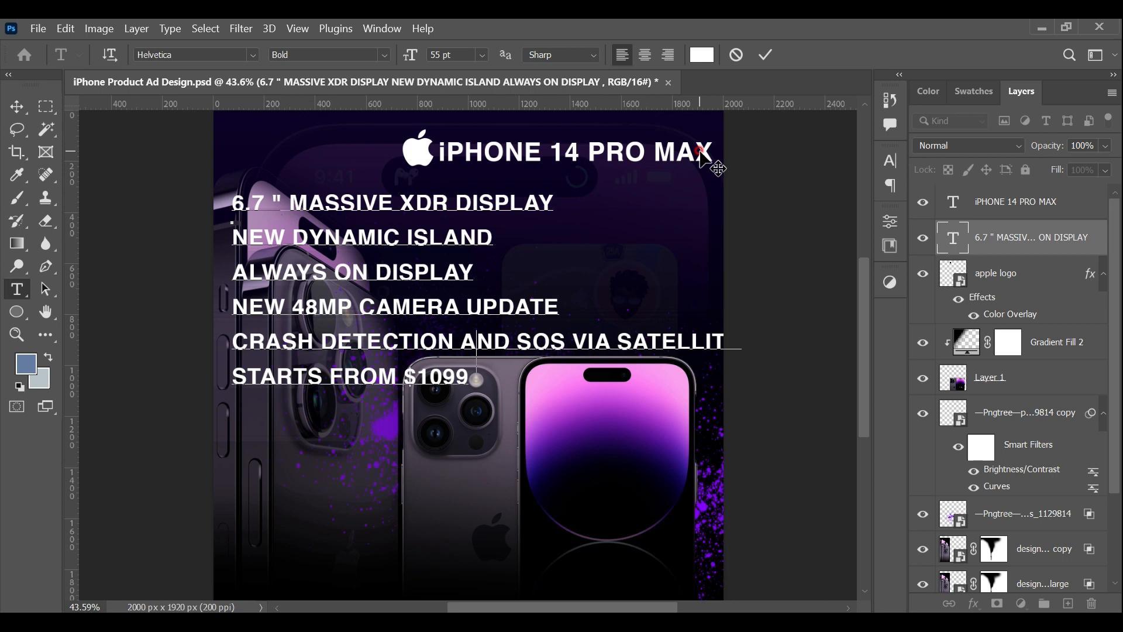
{"action": "key", "text": "Delete"}
{"action": "key", "text": "Delete"}
{"action": "key", "text": "Delete"}
{"action": "key", "text": "Delete"}
{"action": "key", "text": "Delete"}
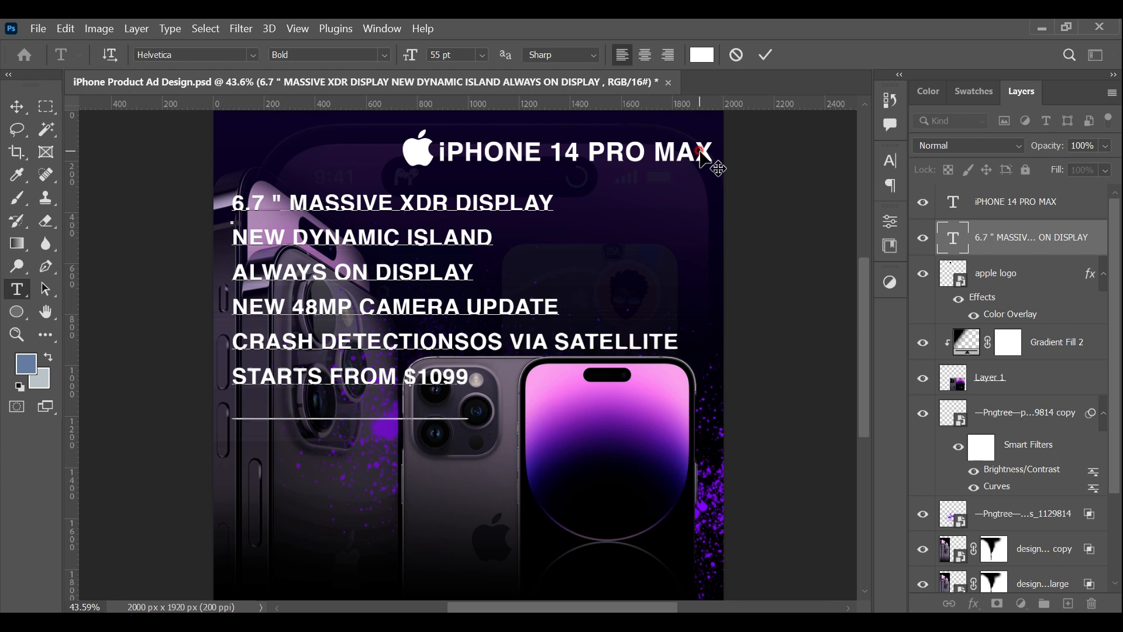
{"action": "key", "text": "Return"}
{"action": "left_click", "coordinate": [11, 116]}
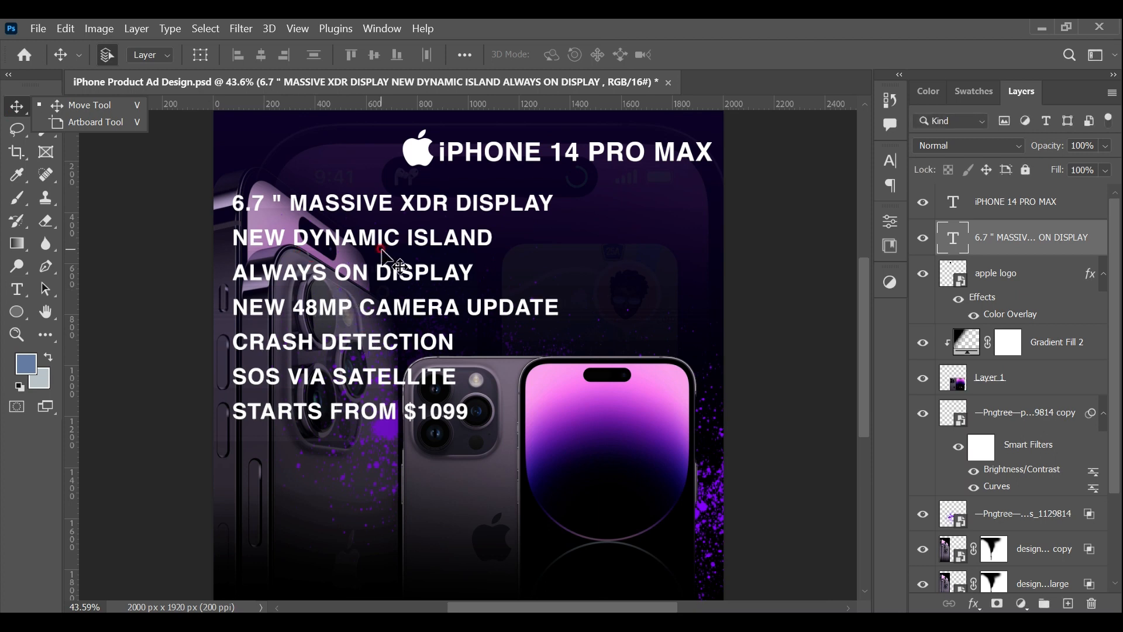
Set the font size of the whole feature list to 40 pt
{"action": "double_click", "coordinate": [949, 237]}
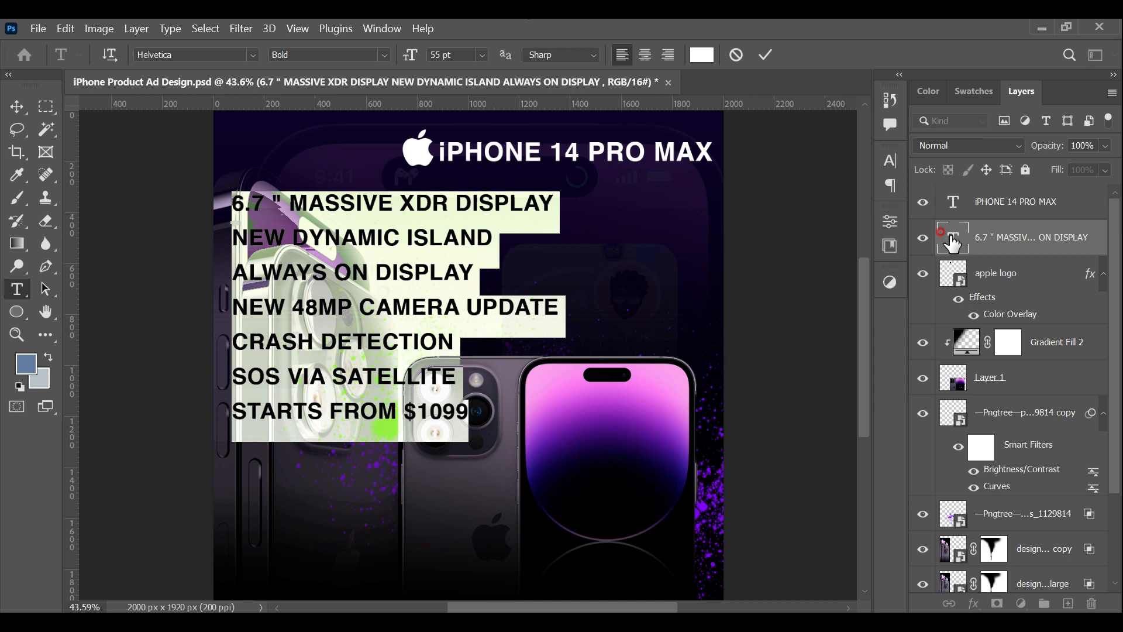
{"action": "left_click", "coordinate": [482, 55]}
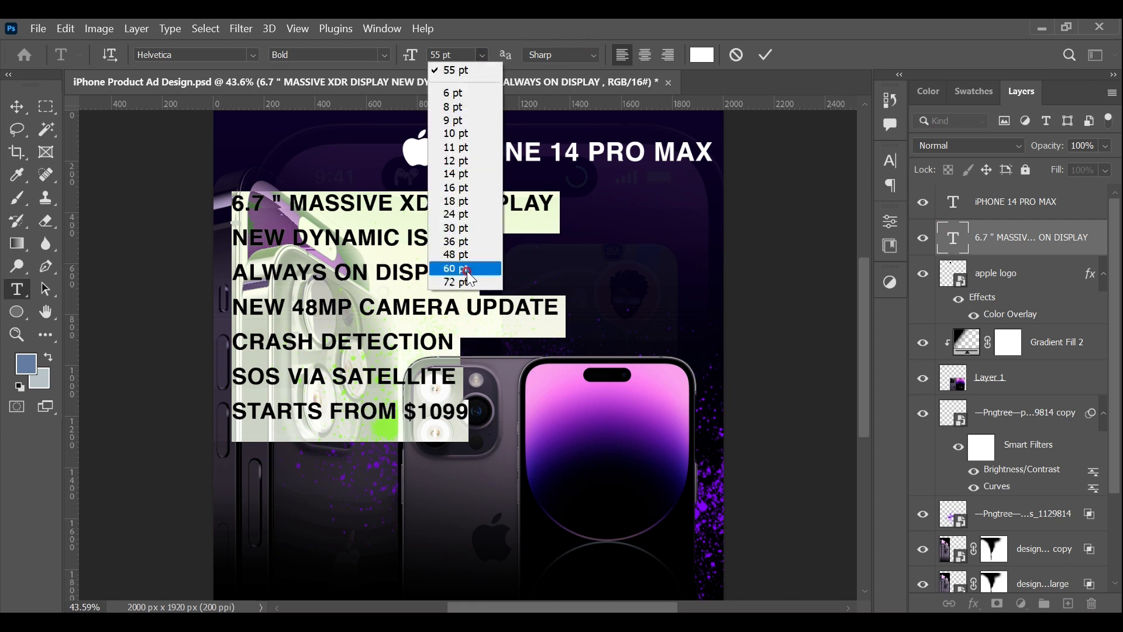
{"action": "left_click", "coordinate": [467, 256]}
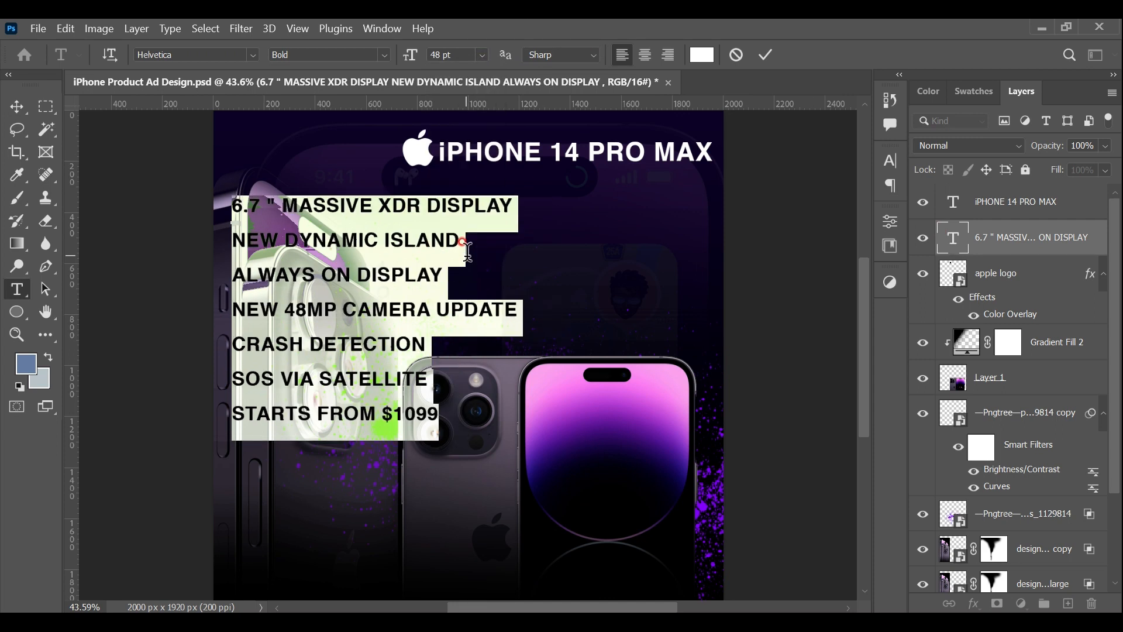
{"action": "left_click", "coordinate": [482, 55]}
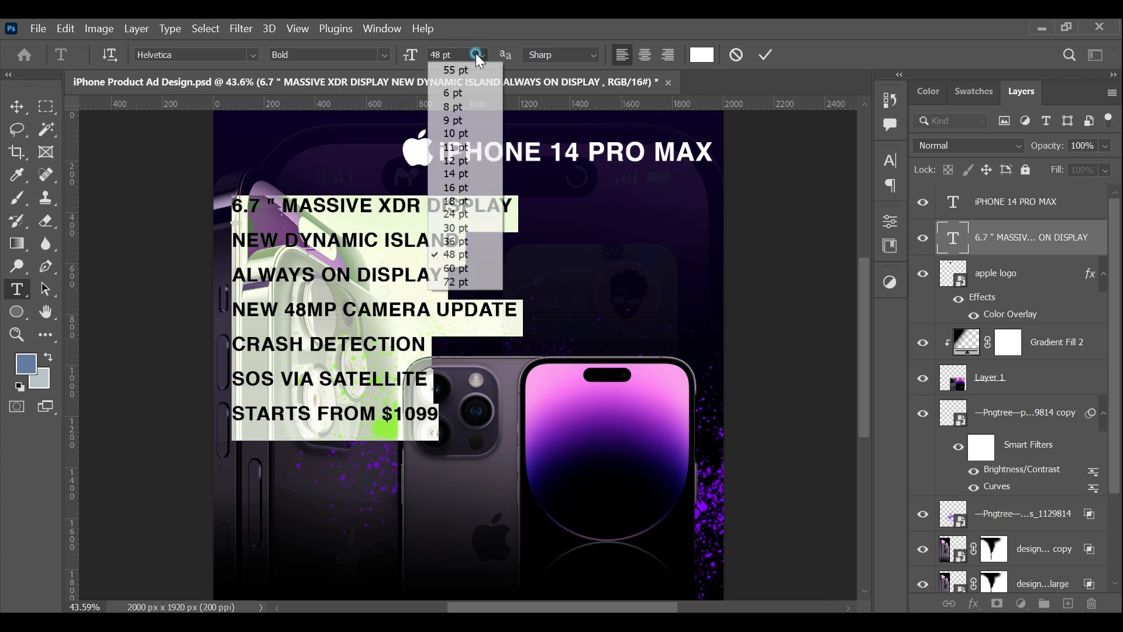
{"action": "left_click", "coordinate": [445, 242]}
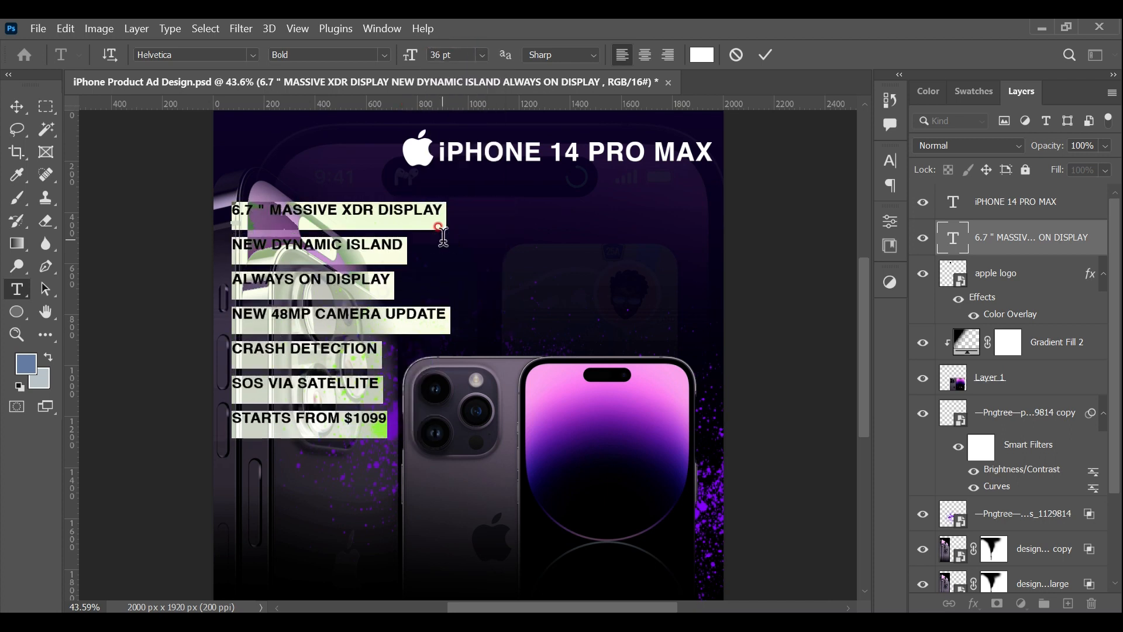
{"action": "left_click", "coordinate": [408, 55]}
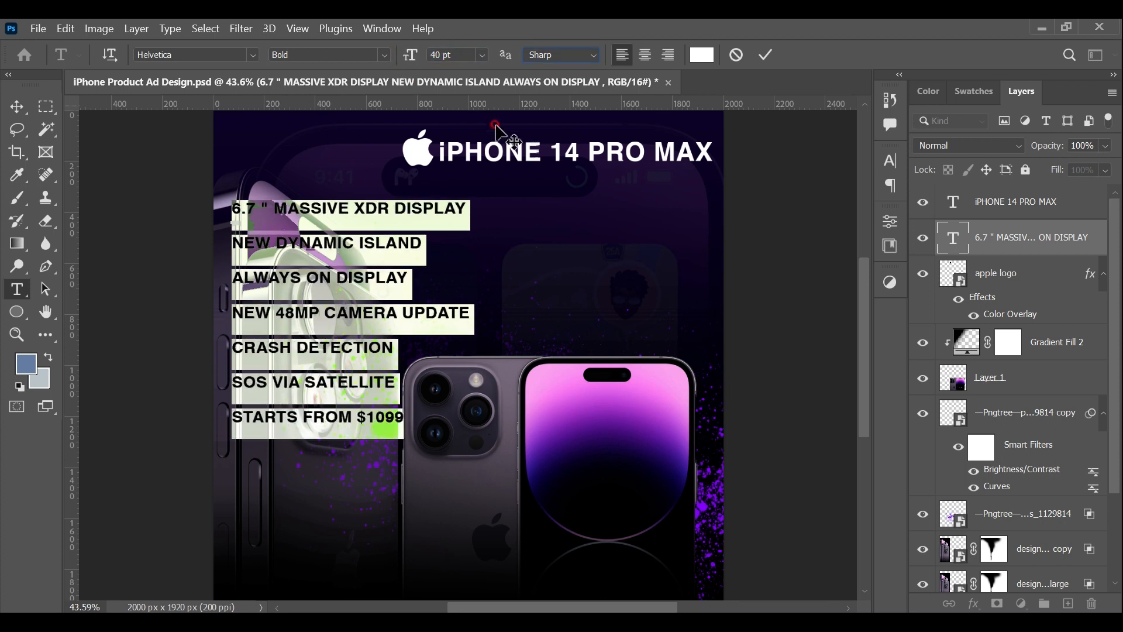
Tighten the feature list's leading to 41 pt and nudge the list slightly up and left
{"action": "left_click", "coordinate": [890, 160]}
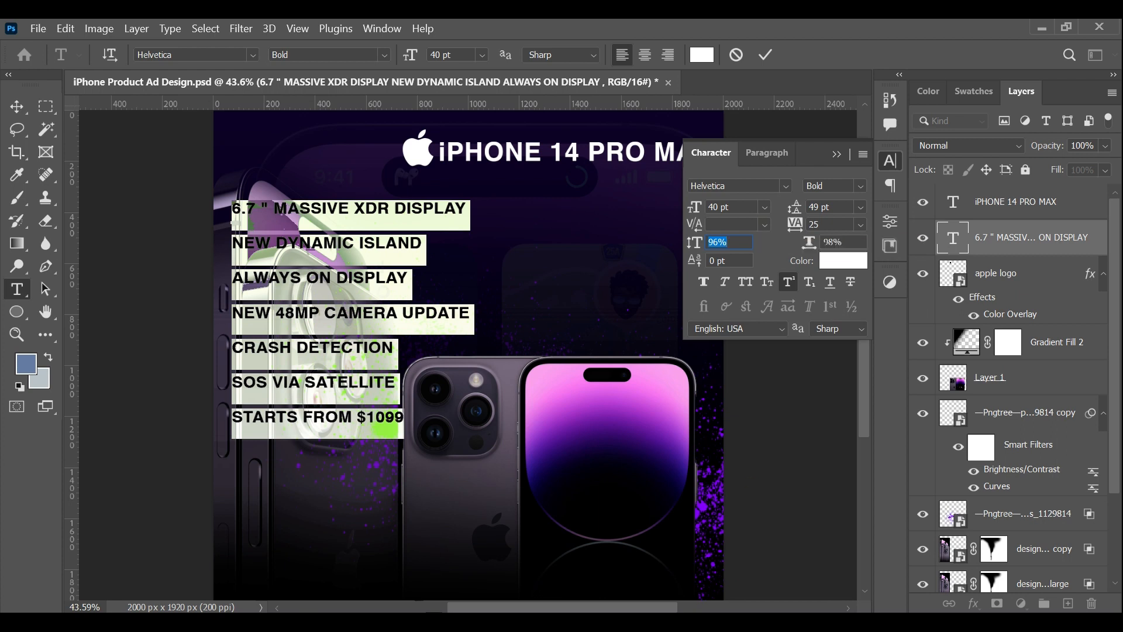
{"action": "left_click", "coordinate": [857, 210]}
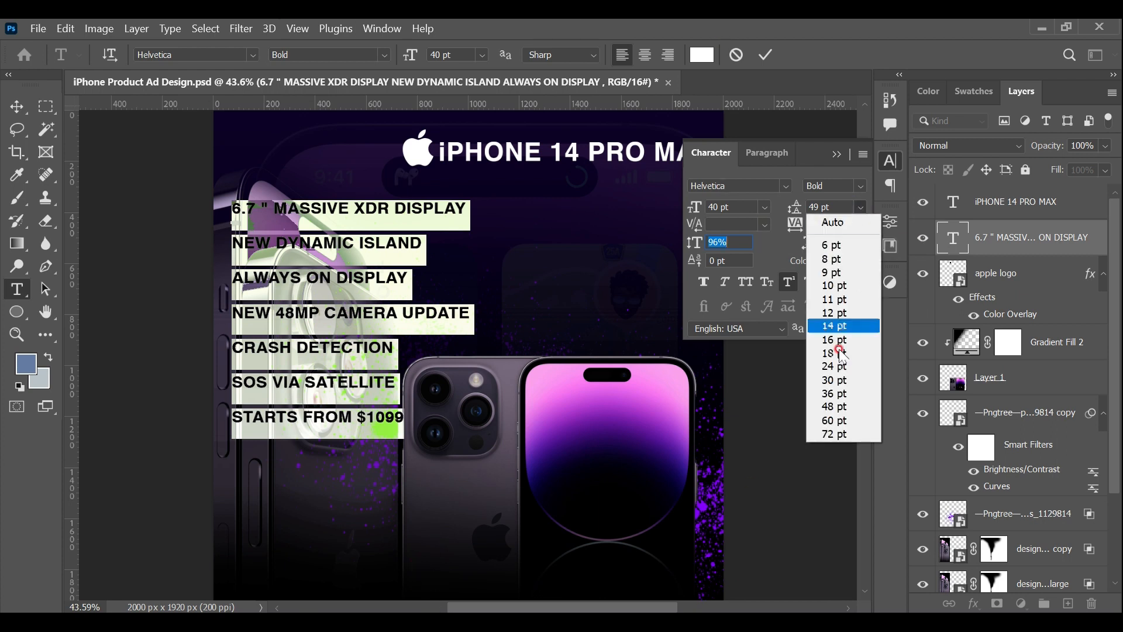
{"action": "left_click", "coordinate": [837, 406]}
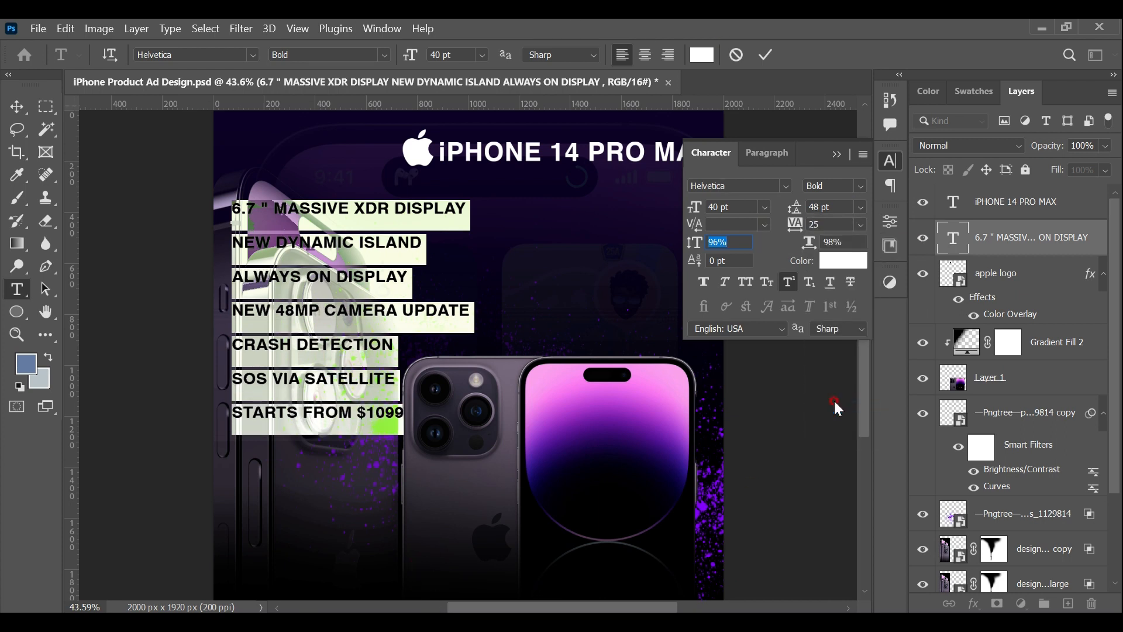
{"action": "left_click_drag", "start_coordinate": [794, 222], "coordinate": [789, 215]}
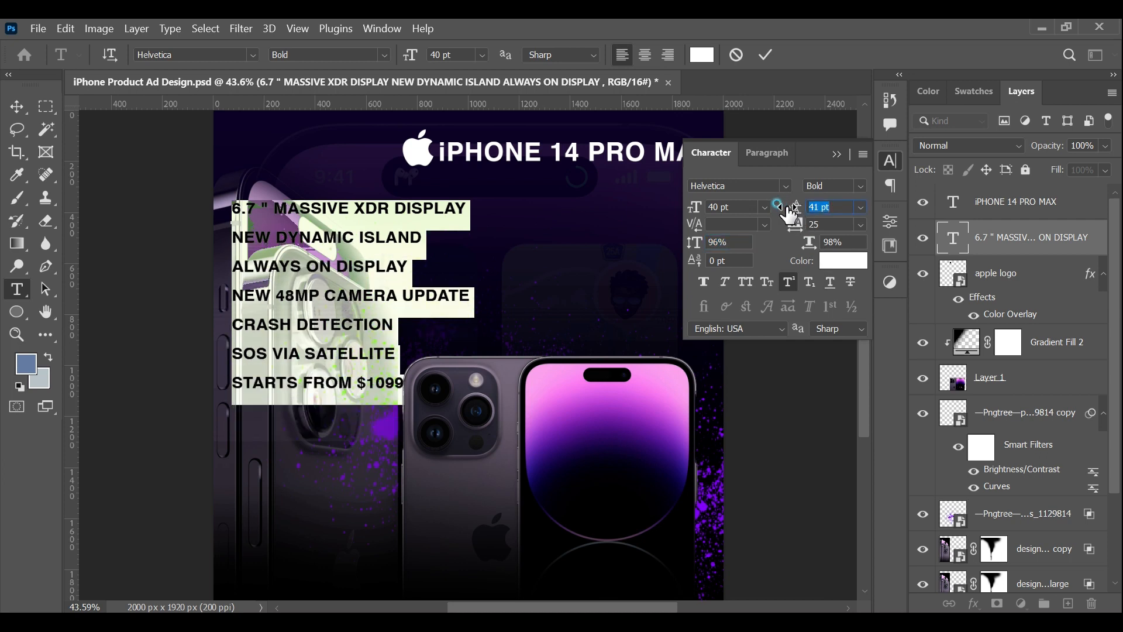
{"action": "left_click", "coordinate": [773, 52]}
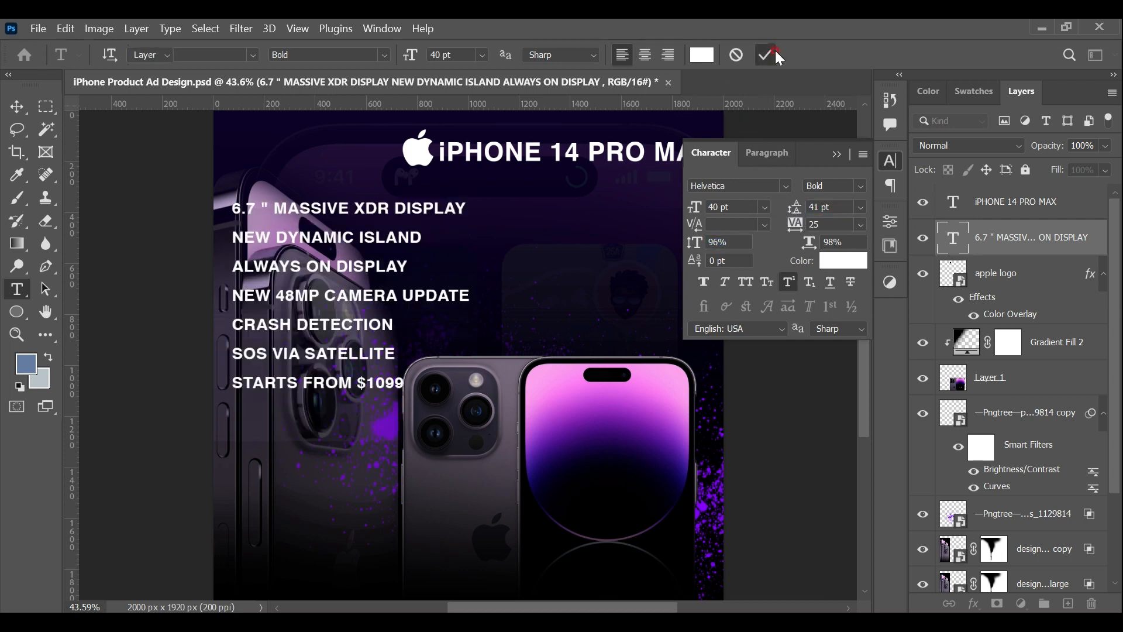
{"action": "left_click", "coordinate": [33, 107]}
{"action": "mouse_move", "coordinate": [332, 217]}
{"action": "left_mouse_down"}
{"action": "mouse_move", "coordinate": [341, 215]}
{"action": "mouse_move", "coordinate": [318, 203]}
{"action": "left_mouse_up"}
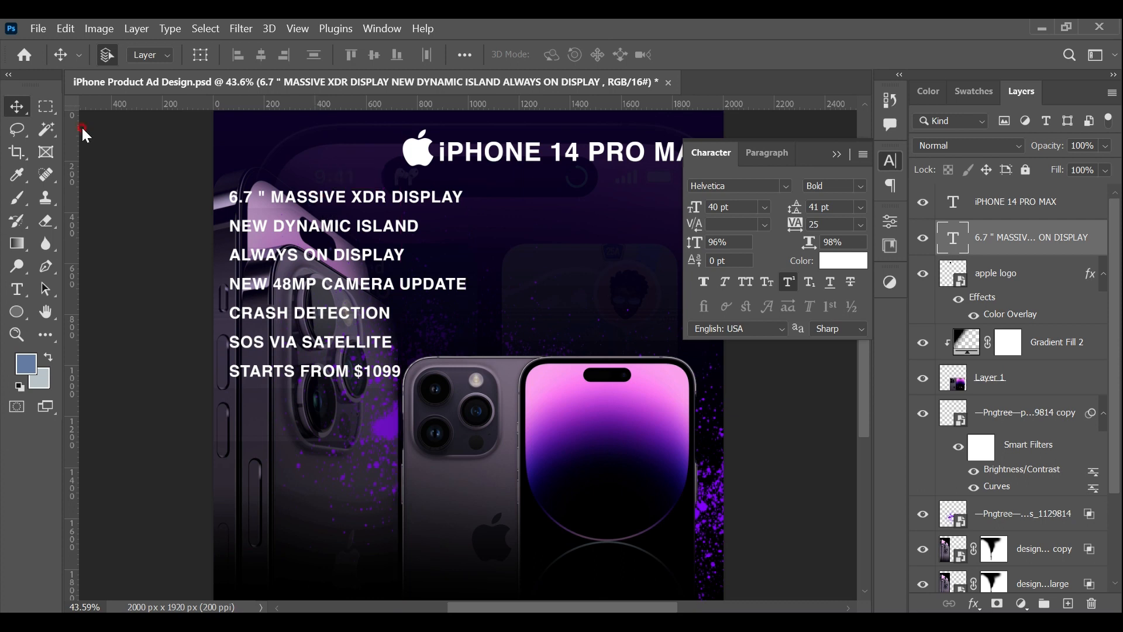
Set the opacity of the "design_startframe__cffzwjeyro2q_large copy" phone layer to 20% and hide the "Pngtree… copy" particle layer
{"action": "scroll", "coordinate": [1025, 448], "scroll_direction": "down", "scroll_amount": 3}
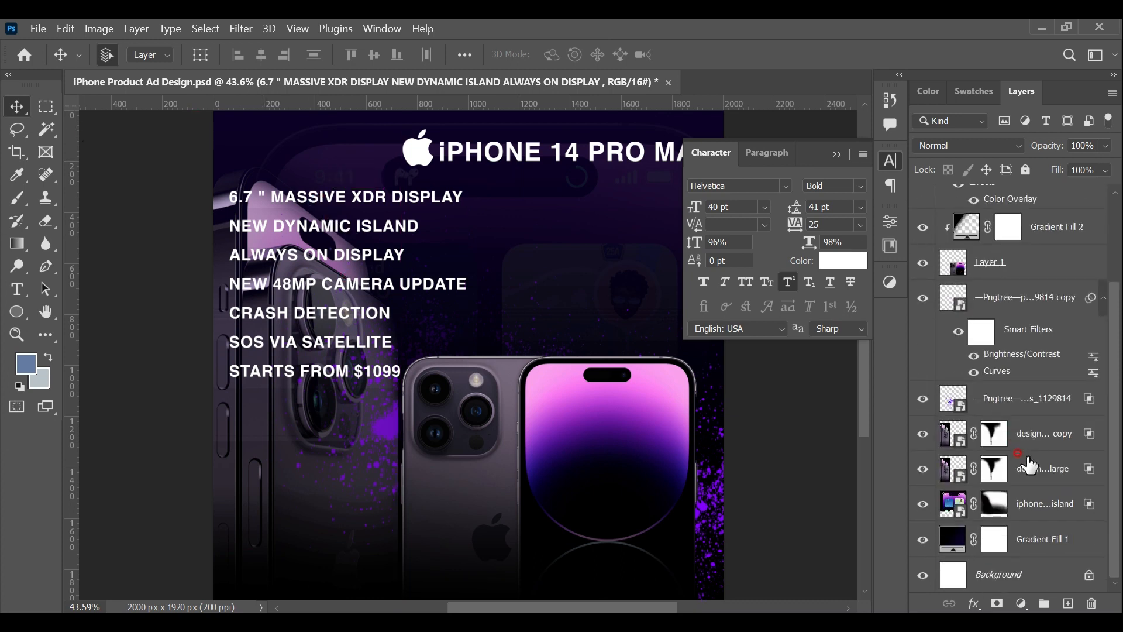
{"action": "left_click", "coordinate": [1035, 439]}
{"action": "left_click", "coordinate": [1104, 143]}
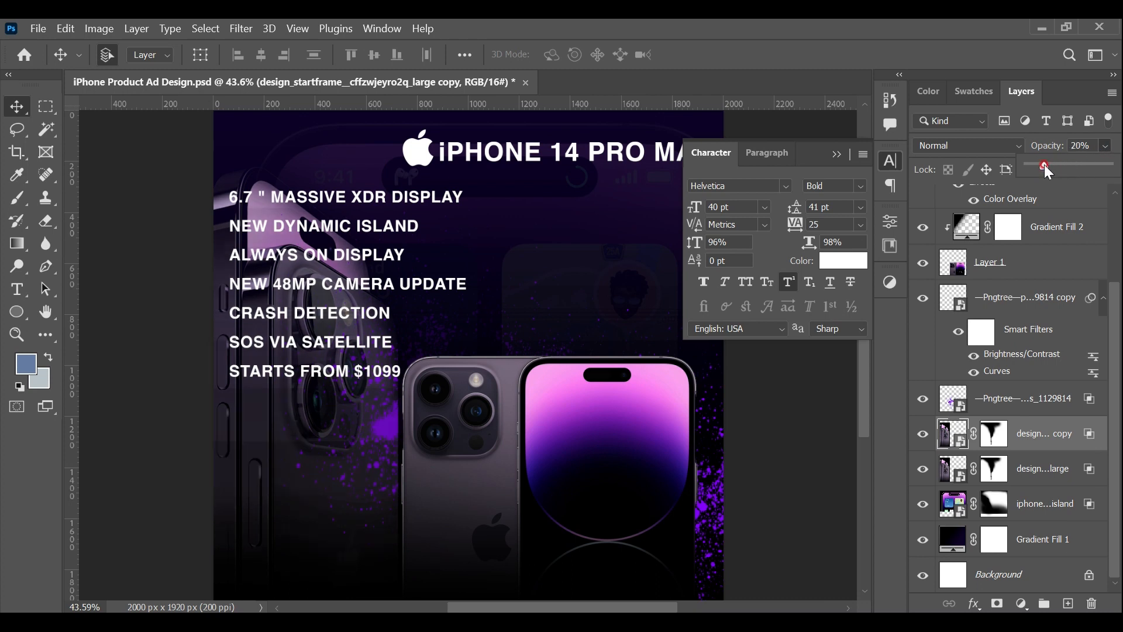
{"action": "left_click", "coordinate": [923, 298]}
{"action": "left_click", "coordinate": [837, 153]}
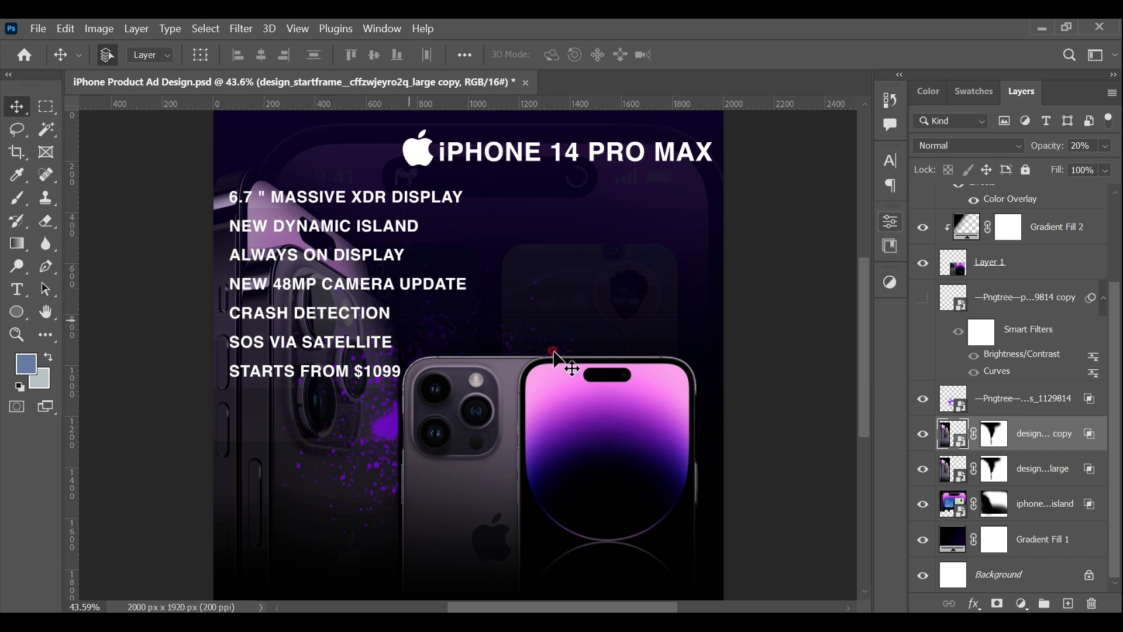
Add the text "14" in the empty area between the headline and the small phones
{"action": "left_click", "coordinate": [16, 289]}
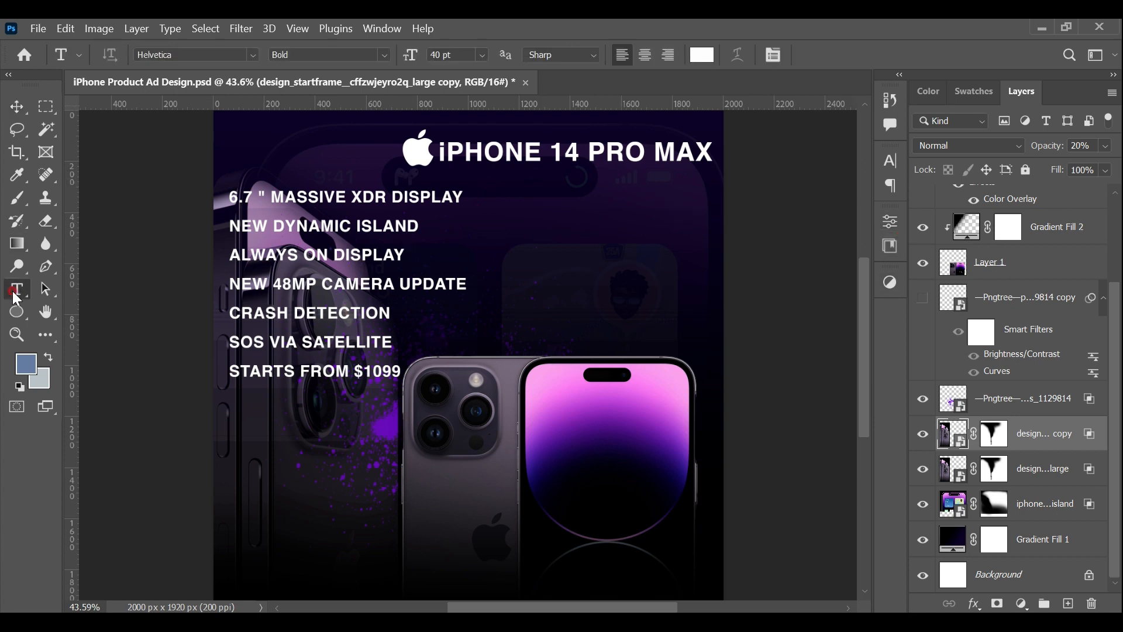
{"action": "left_click", "coordinate": [545, 260]}
{"action": "type", "text": "14"}
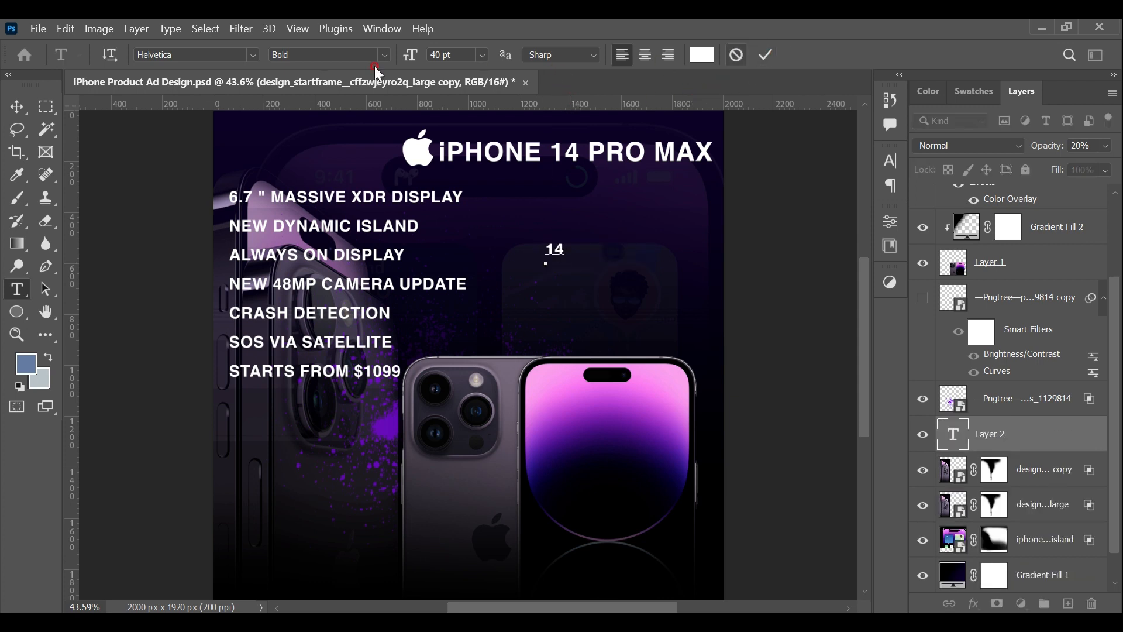
{"action": "left_click", "coordinate": [16, 107]}
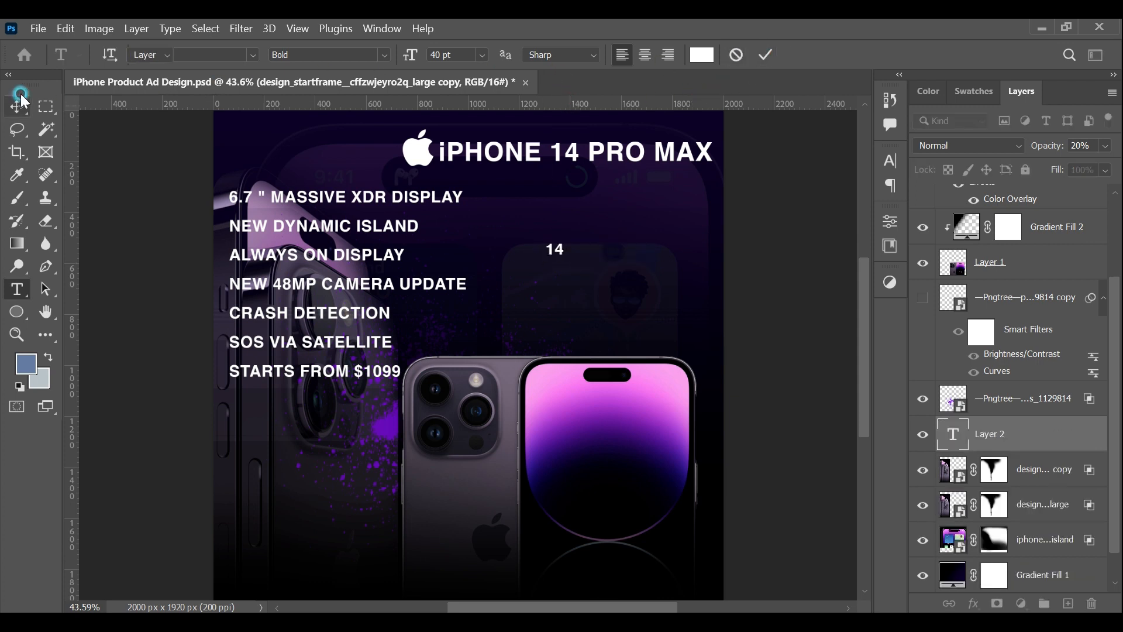
Recolour the "14" text to a light lavender sampled from the phone screen and shifted slightly toward purple
{"action": "double_click", "coordinate": [954, 434]}
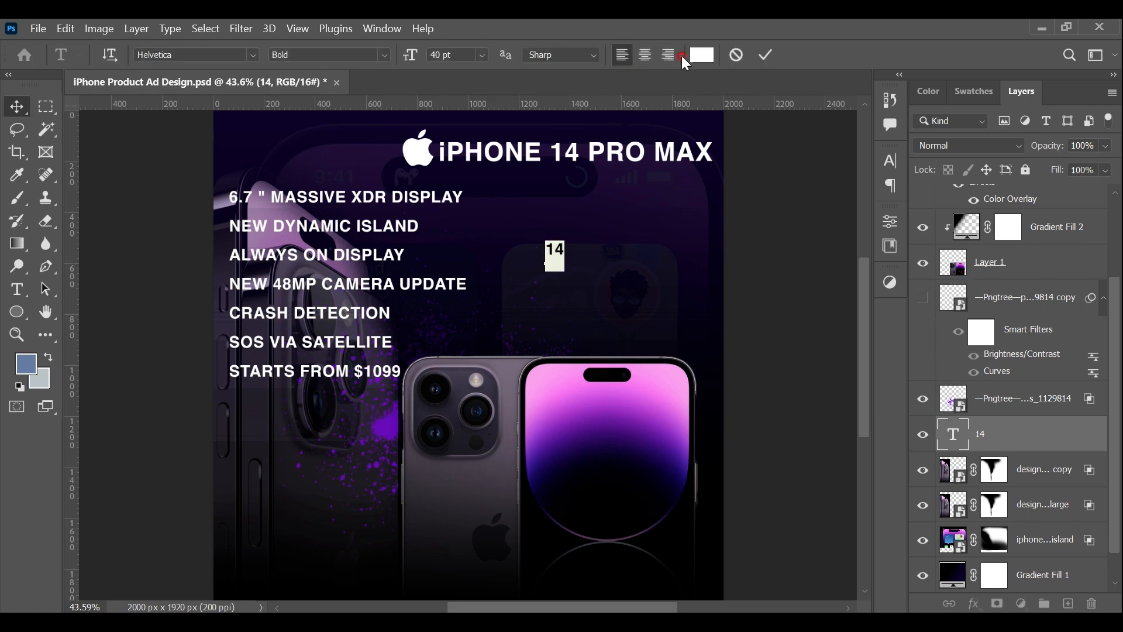
{"action": "left_click", "coordinate": [702, 54]}
{"action": "left_click", "coordinate": [562, 392]}
{"action": "left_click_drag", "start_coordinate": [288, 80], "coordinate": [370, 95]}
{"action": "left_click", "coordinate": [443, 112]}
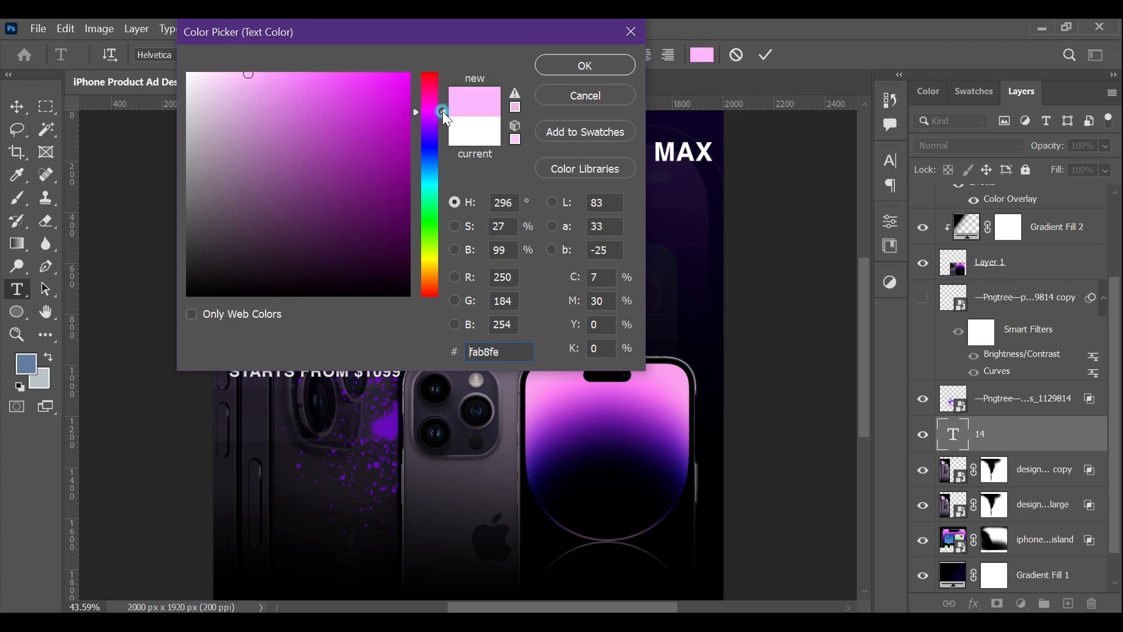
{"action": "left_click_drag", "start_coordinate": [442, 111], "coordinate": [439, 122]}
{"action": "left_click", "coordinate": [606, 80]}
Enlarge the "14" to 513 pt and position it beside the feature list, between the headline and the small phones
{"action": "left_click_drag", "start_coordinate": [410, 54], "coordinate": [814, 82]}
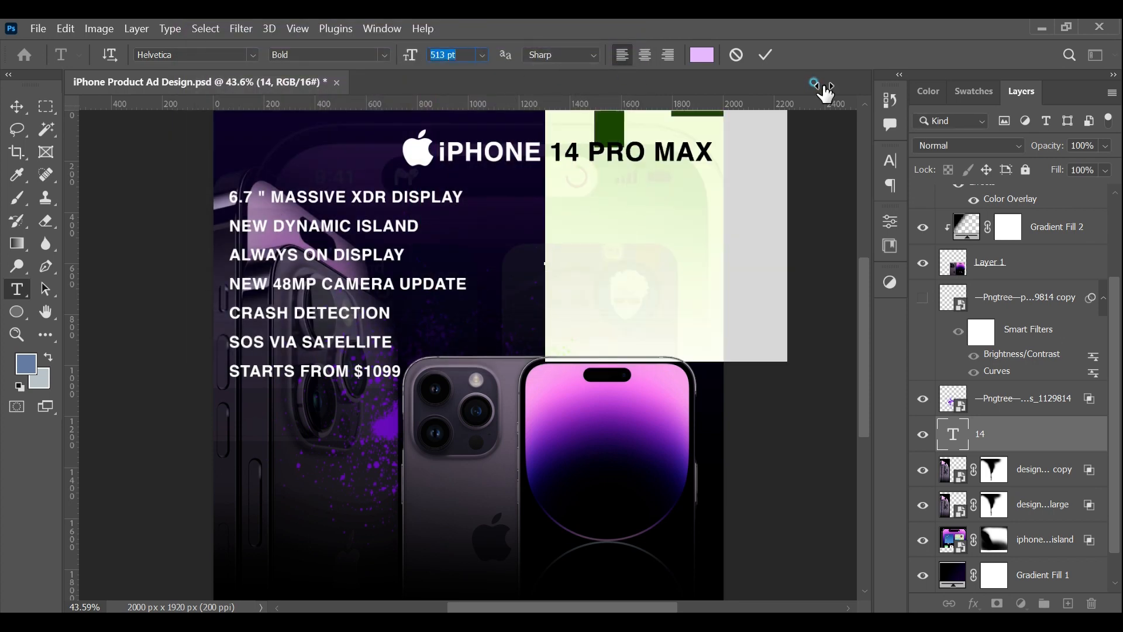
{"action": "left_click", "coordinate": [16, 108]}
{"action": "left_click_drag", "start_coordinate": [621, 134], "coordinate": [528, 310]}
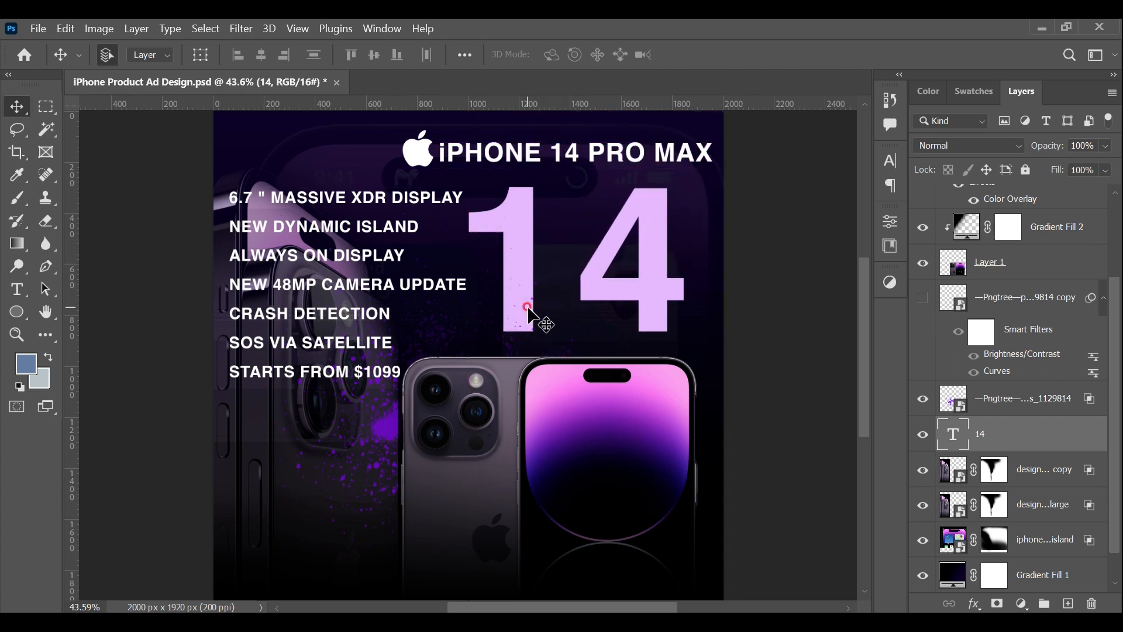
Tighten the tracking of the large "14" text to -60
{"action": "double_click", "coordinate": [954, 433]}
{"action": "left_click", "coordinate": [893, 164]}
{"action": "double_click", "coordinate": [718, 242]}
{"action": "left_click", "coordinate": [858, 225]}
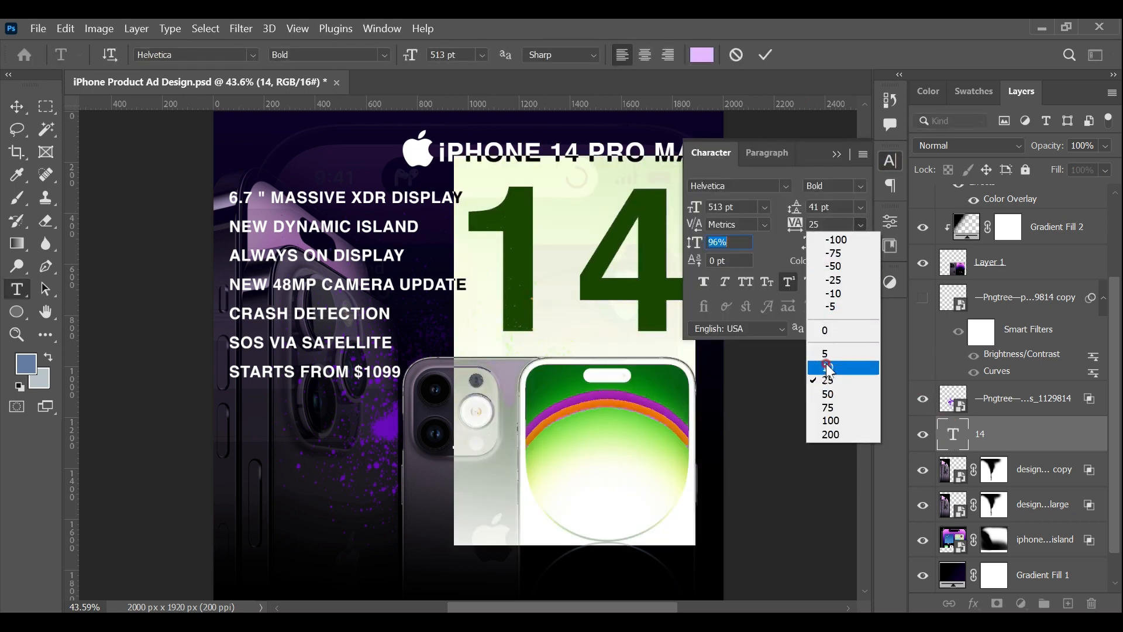
{"action": "left_click", "coordinate": [831, 331]}
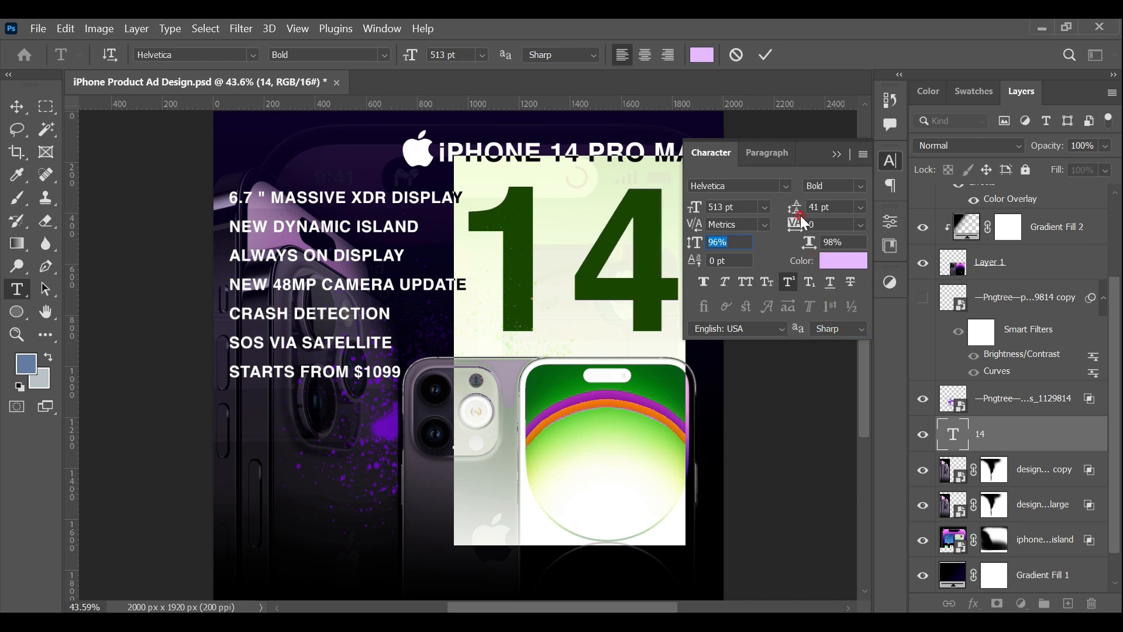
{"action": "mouse_move", "coordinate": [796, 221]}
{"action": "left_mouse_down"}
{"action": "mouse_move", "coordinate": [784, 216]}
{"action": "mouse_move", "coordinate": [797, 222]}
{"action": "left_mouse_up"}
{"action": "key", "text": "Tab"}
Enlarge the "14" to 594 pt and move it down so it sits between the headline and the small phones
{"action": "left_click_drag", "start_coordinate": [412, 64], "coordinate": [485, 75]}
{"action": "left_click", "coordinate": [765, 54]}
{"action": "left_click", "coordinate": [16, 106]}
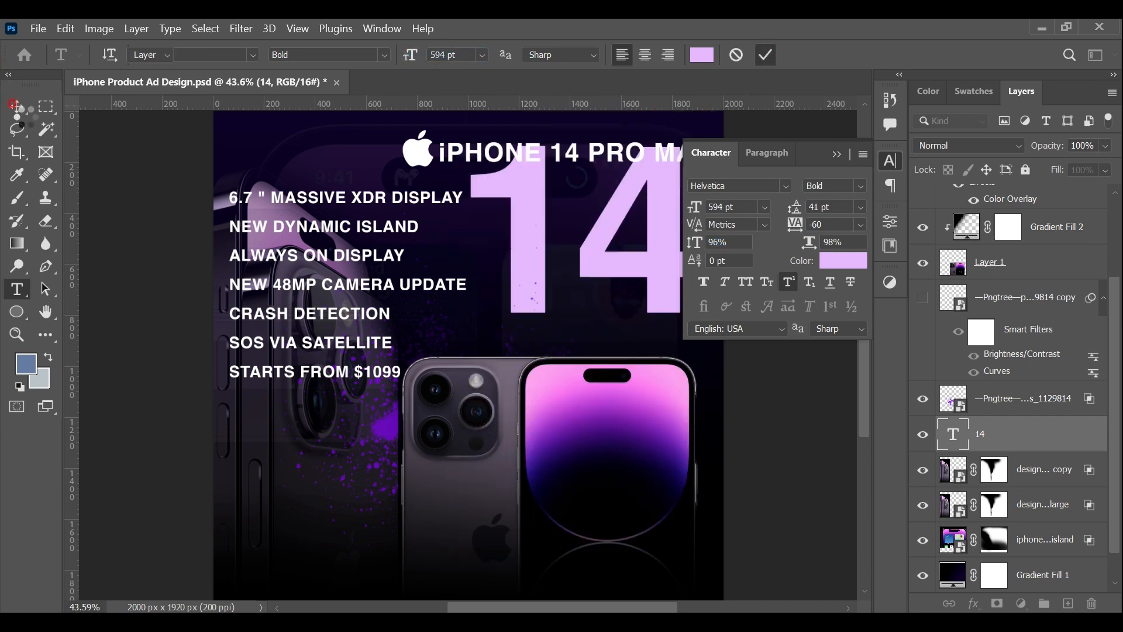
{"action": "left_click_drag", "start_coordinate": [616, 232], "coordinate": [614, 262]}
{"action": "left_click", "coordinate": [845, 154]}
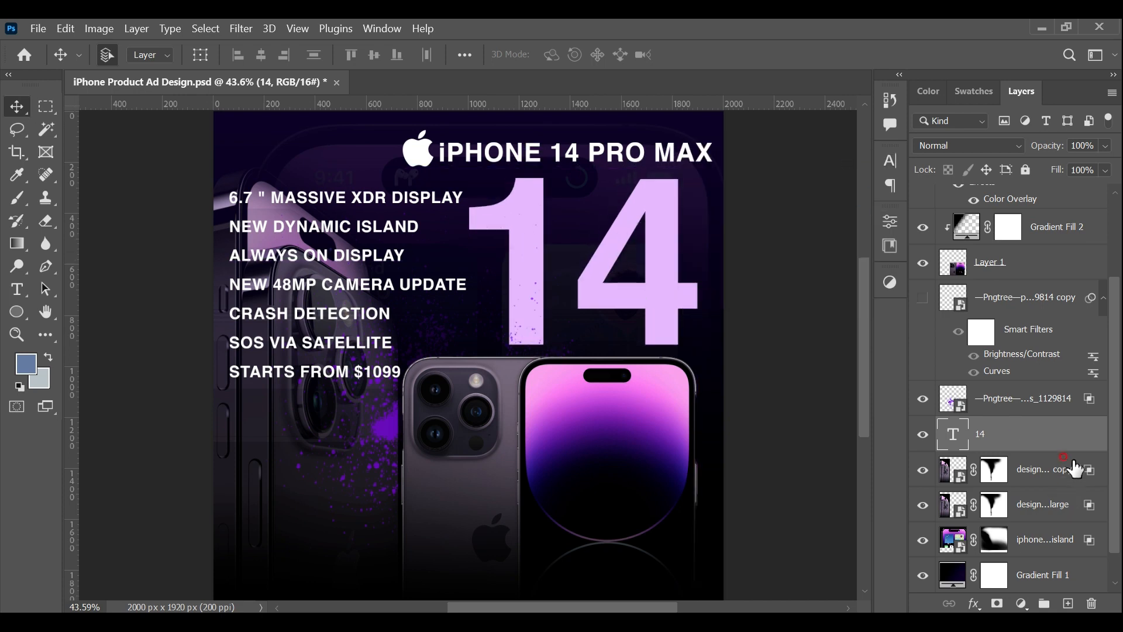
Use Blend If on the "14" layer, splitting the shadow sliders to 0/22 for This Layer and 0/23 for Underlying Layer
{"action": "double_click", "coordinate": [1042, 449]}
{"action": "left_click_drag", "start_coordinate": [697, 72], "coordinate": [664, 83]}
{"action": "key", "text": "alt"}
{"action": "left_click_drag", "start_coordinate": [624, 431], "coordinate": [627, 431]}
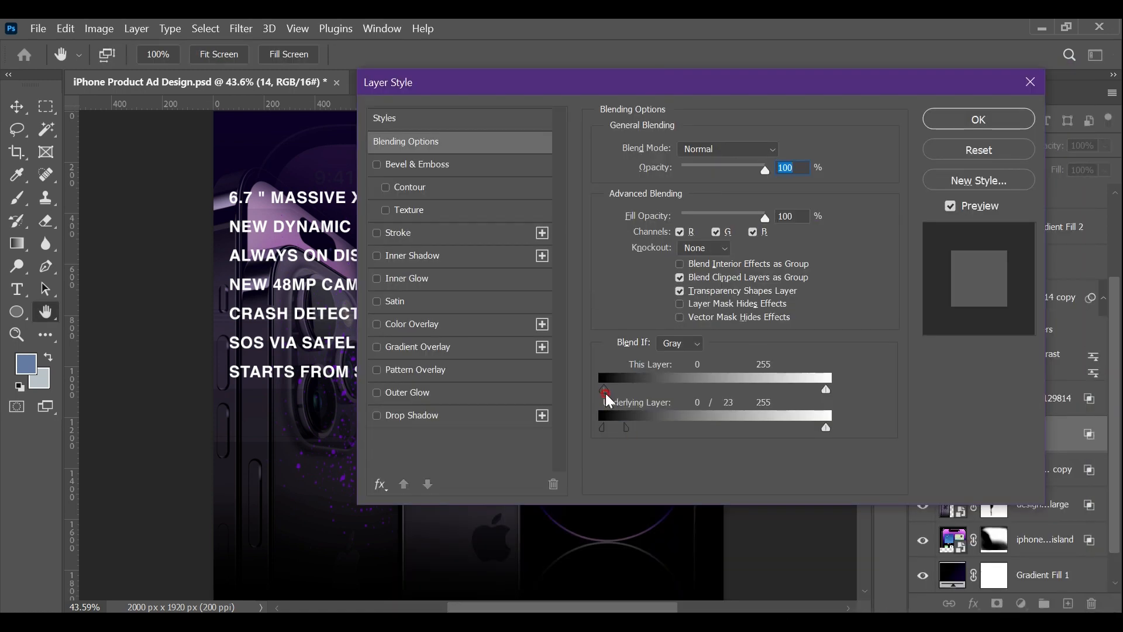
{"action": "left_click_drag", "start_coordinate": [818, 395], "coordinate": [815, 431]}
Split the "14" layer's Blend If highlights to 91/255 for This Layer and 98/255 for Underlying Layer, with underlying shadows at 0/59
{"action": "left_click_drag", "start_coordinate": [842, 82], "coordinate": [491, 77]}
{"action": "left_click_drag", "start_coordinate": [456, 431], "coordinate": [445, 432]}
{"action": "left_click_drag", "start_coordinate": [560, 78], "coordinate": [469, 127]}
{"action": "left_click_drag", "start_coordinate": [361, 445], "coordinate": [244, 456]}
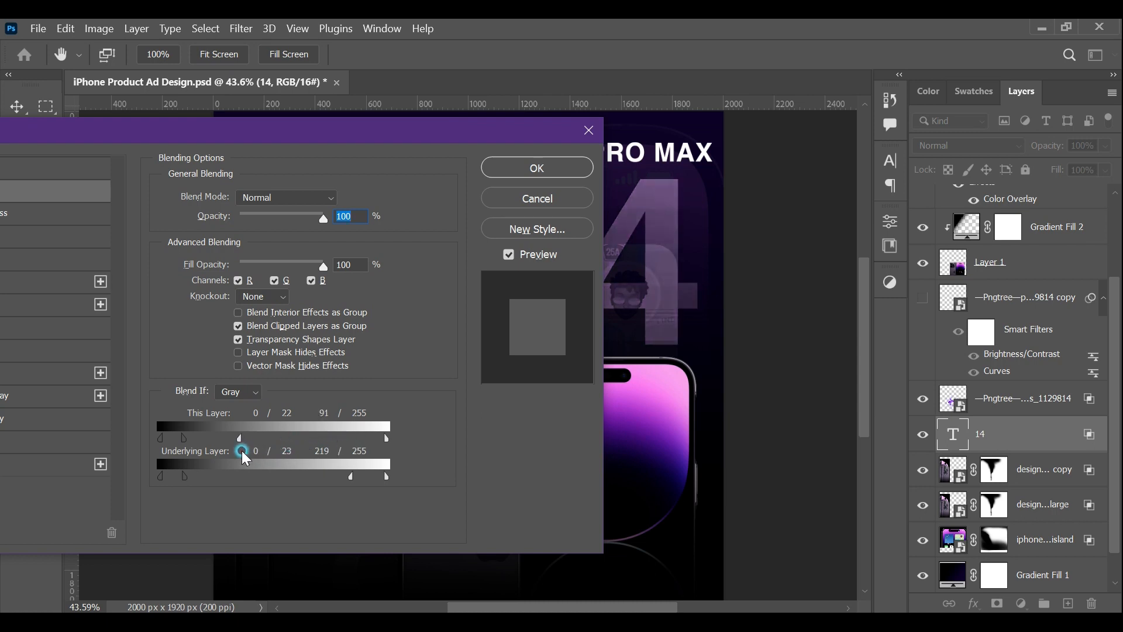
{"action": "left_click_drag", "start_coordinate": [348, 480], "coordinate": [218, 480]}
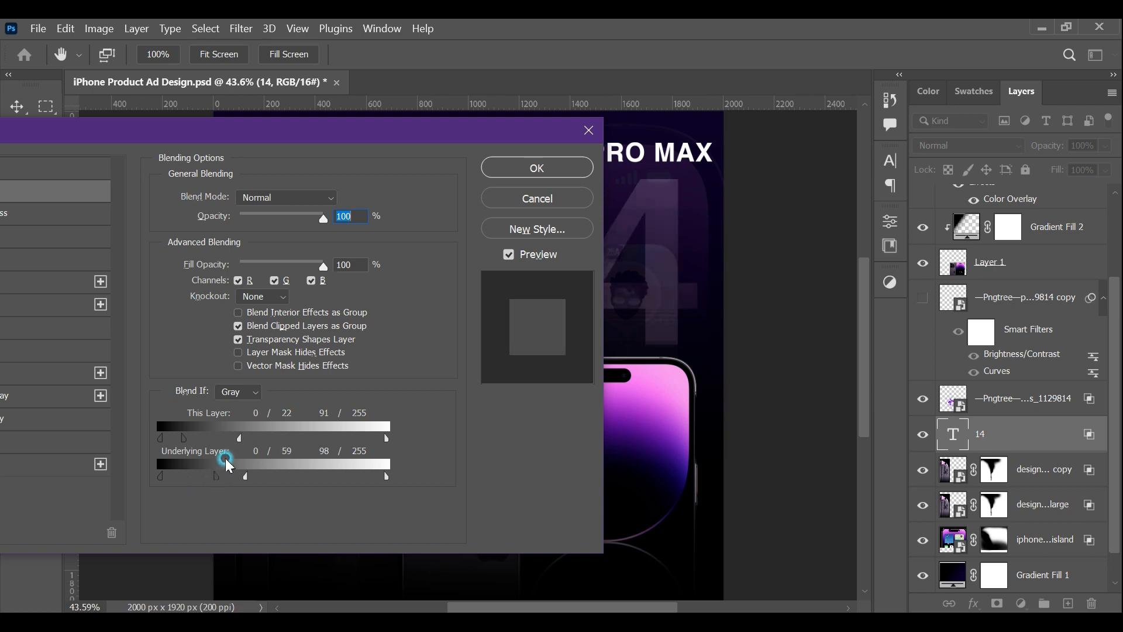
{"action": "left_click", "coordinate": [549, 171]}
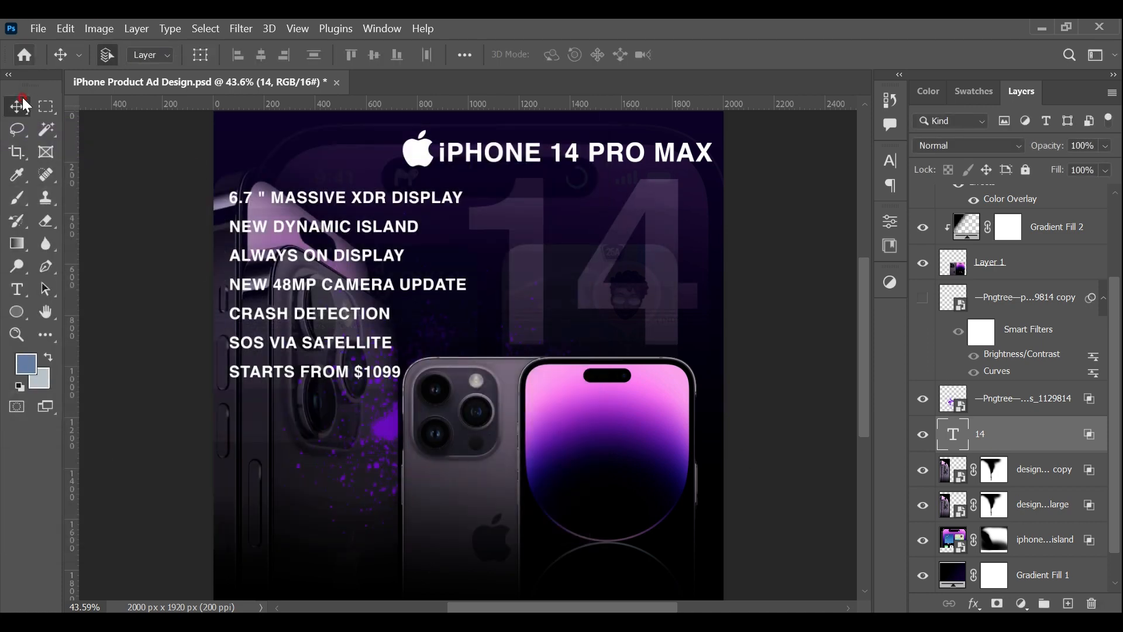
Add the two-line price text "$1099 - $1699" at 72 pt below the feature list
{"action": "left_click", "coordinate": [16, 289]}
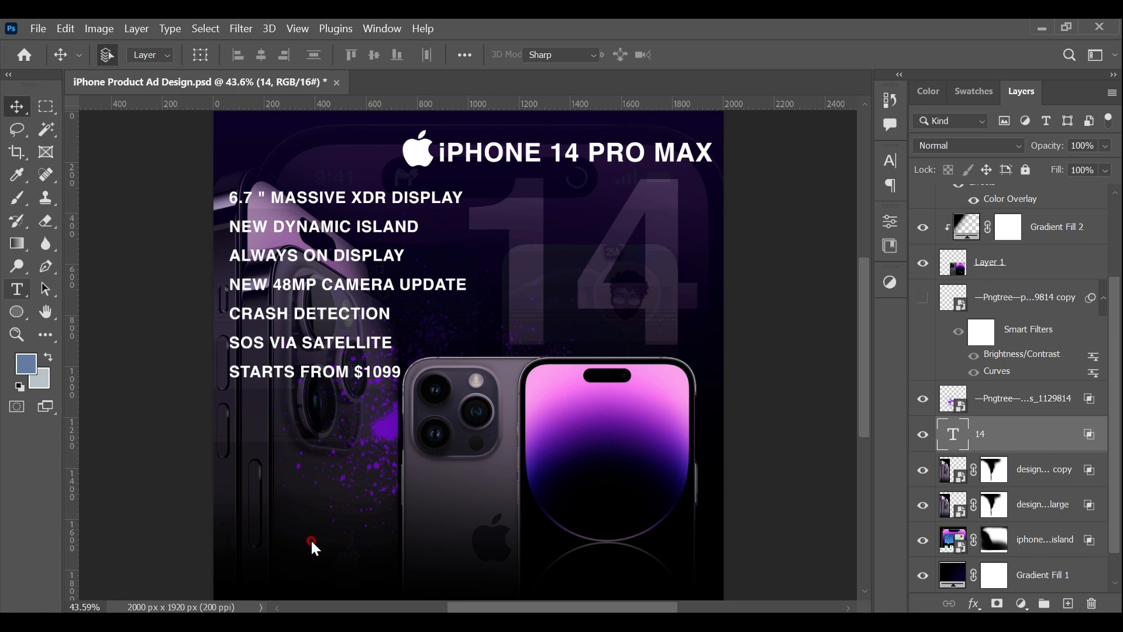
{"action": "left_click", "coordinate": [471, 251]}
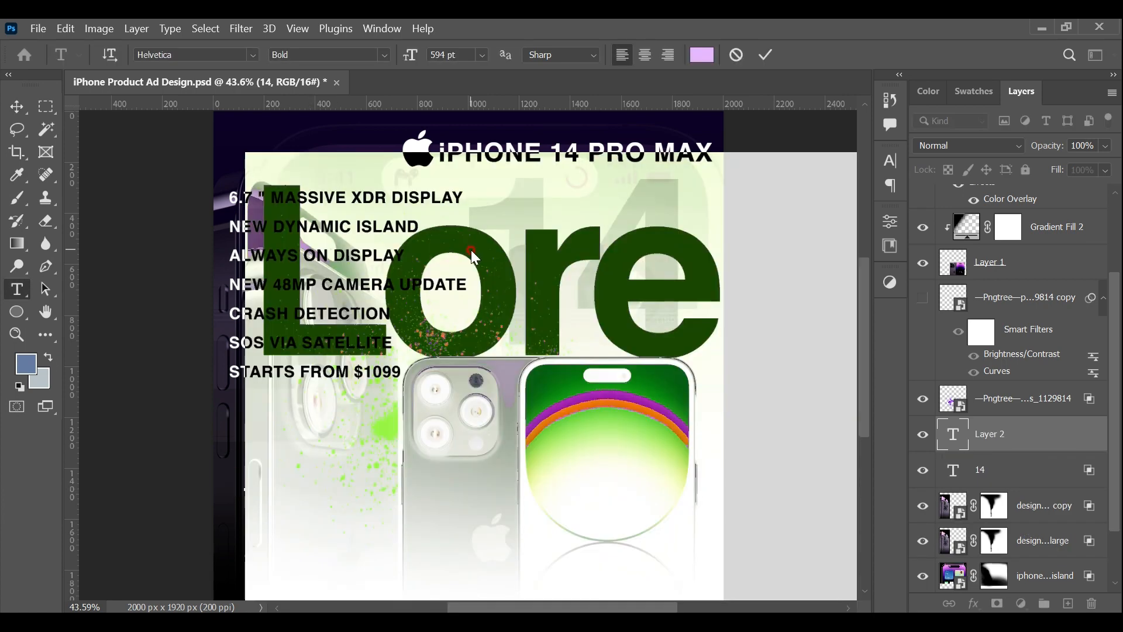
{"action": "left_click", "coordinate": [482, 54]}
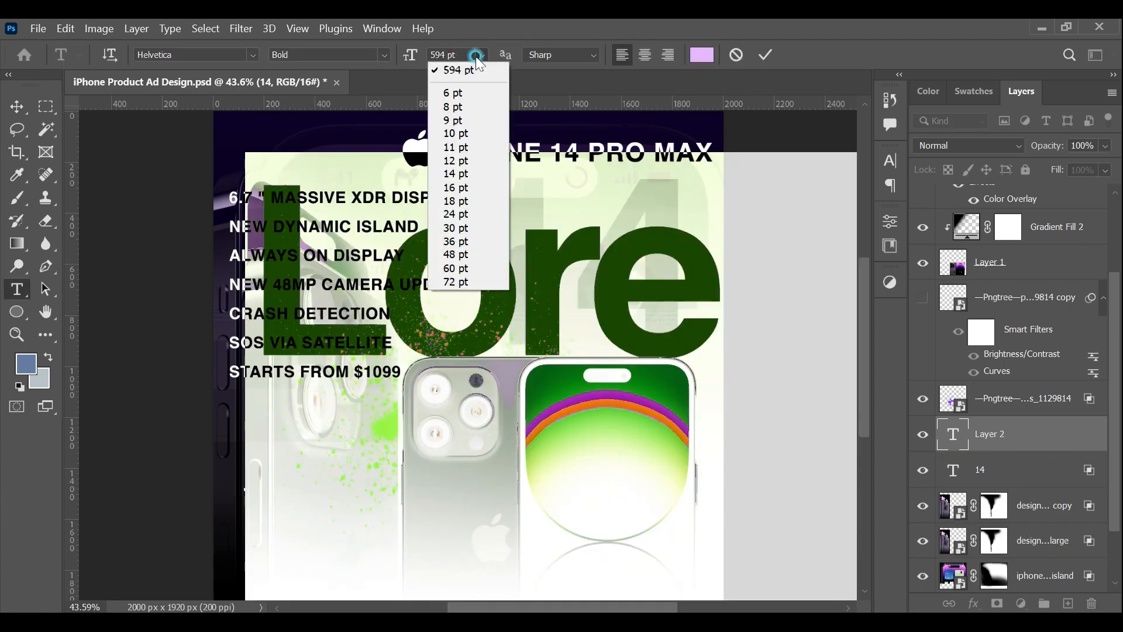
{"action": "left_click", "coordinate": [479, 282]}
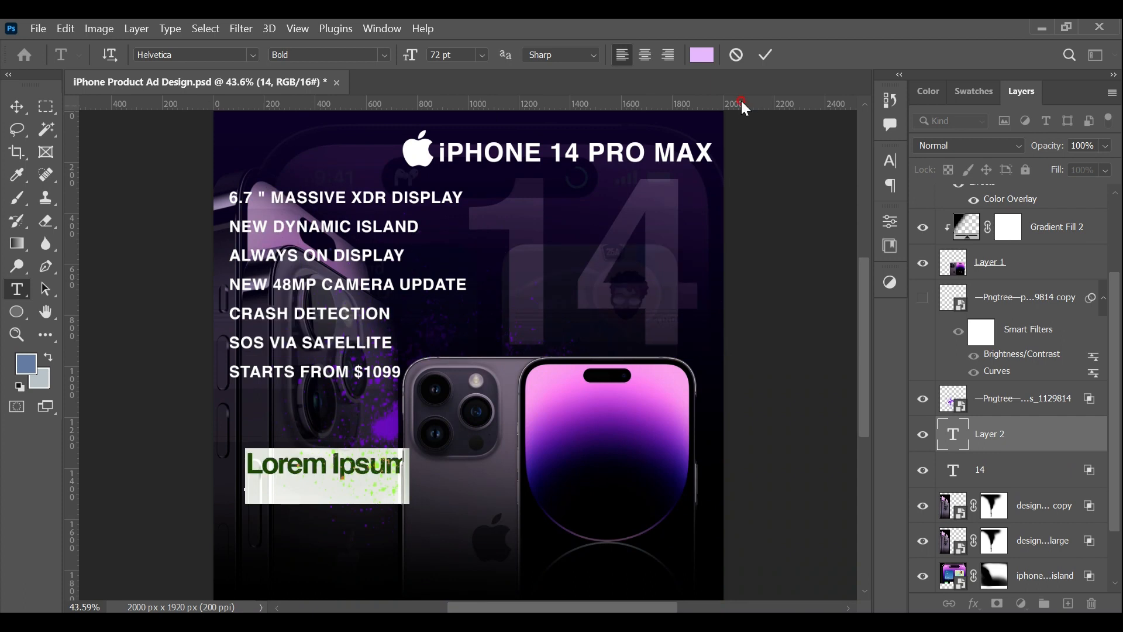
{"action": "type", "text": "$"}
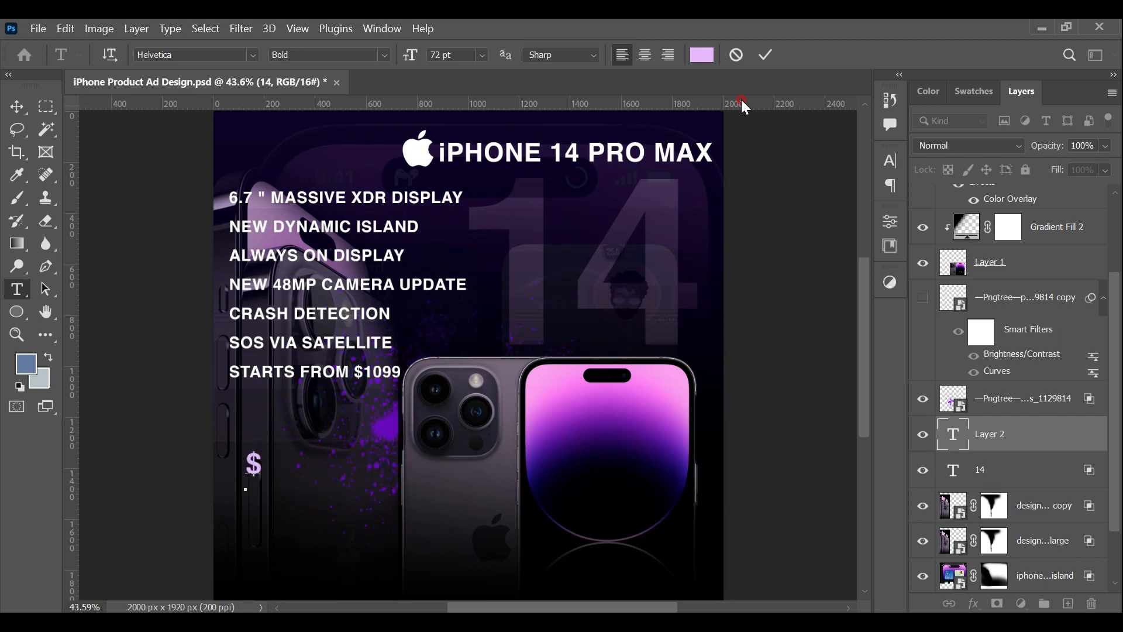
{"action": "type", "text": "1099"}
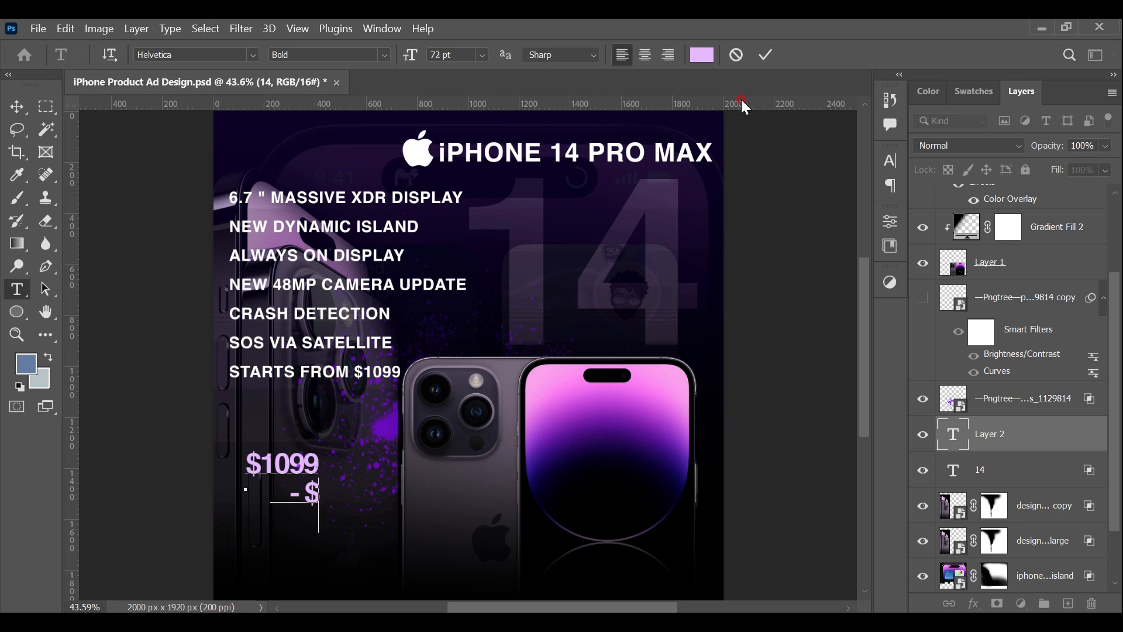
{"action": "type", "text": "- $1699"}
{"action": "left_click", "coordinate": [16, 107]}
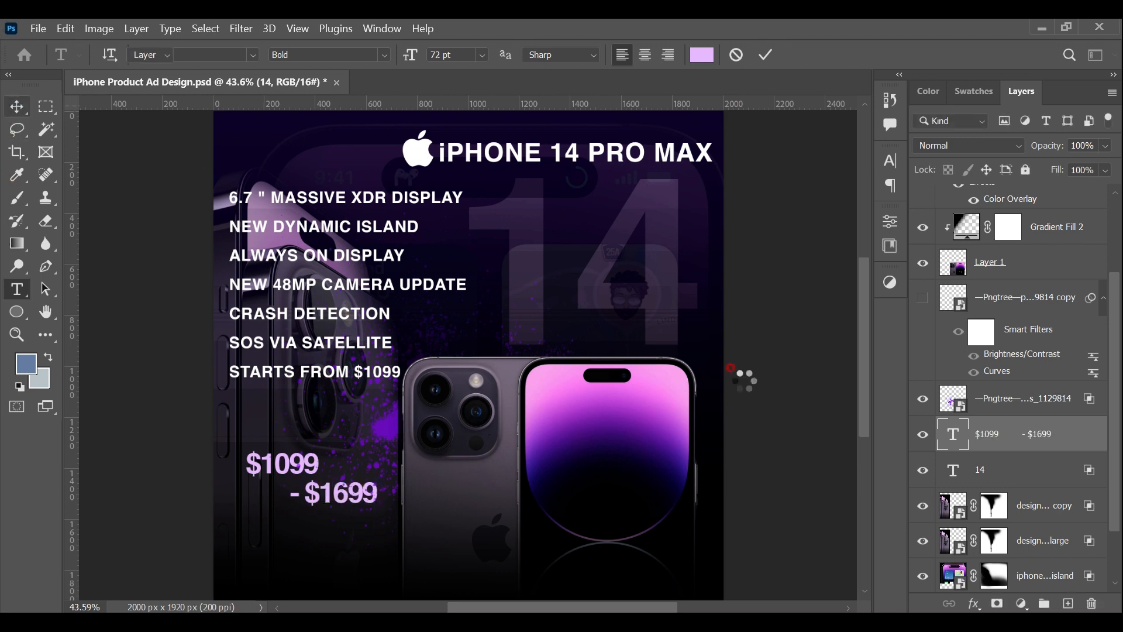
{"action": "double_click", "coordinate": [953, 433]}
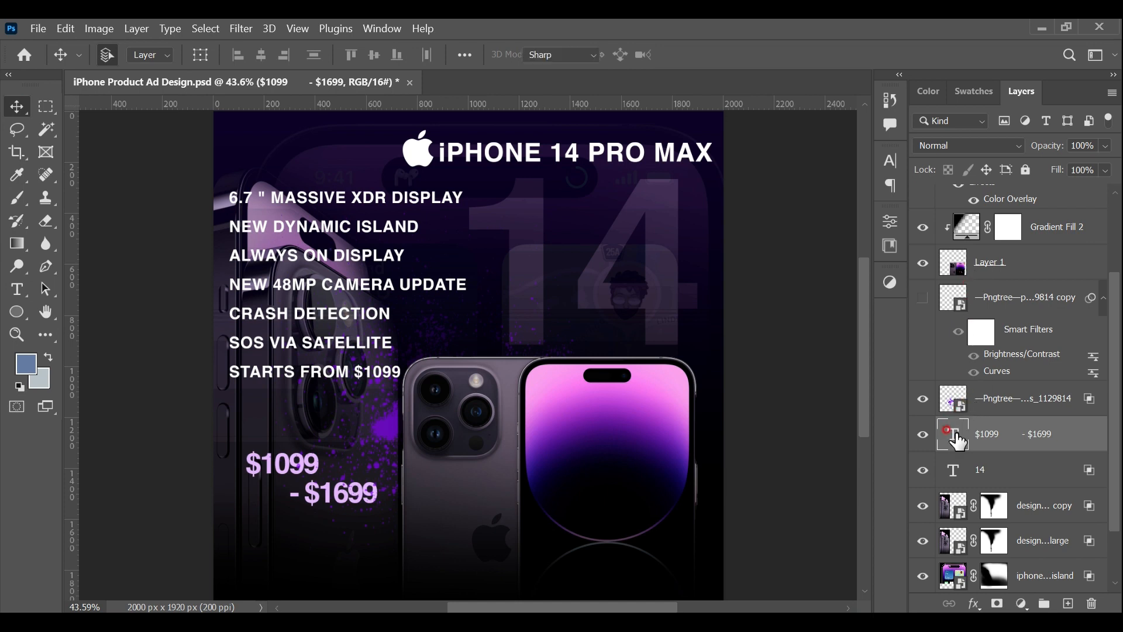
{"action": "left_click", "coordinate": [489, 49]}
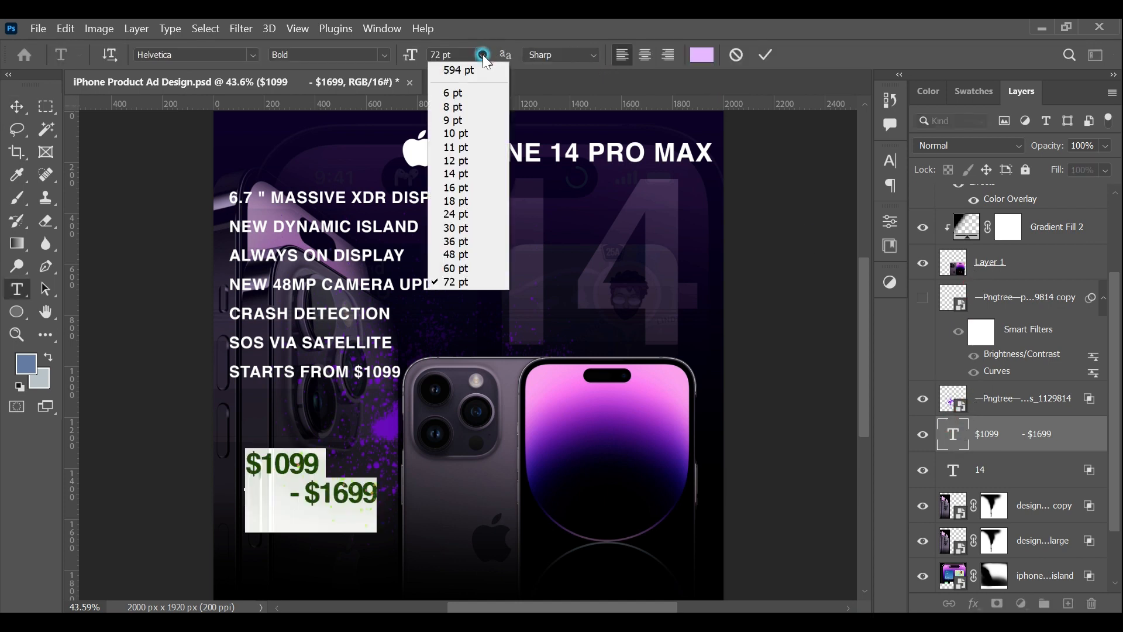
{"action": "left_click", "coordinate": [475, 19]}
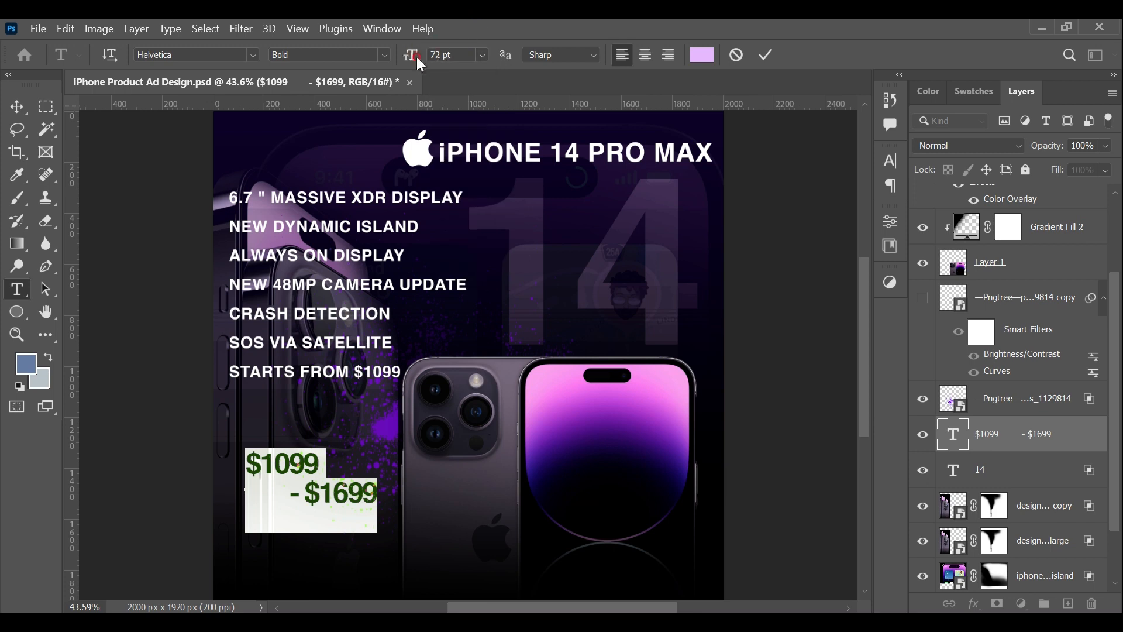
{"action": "left_click", "coordinate": [732, 57]}
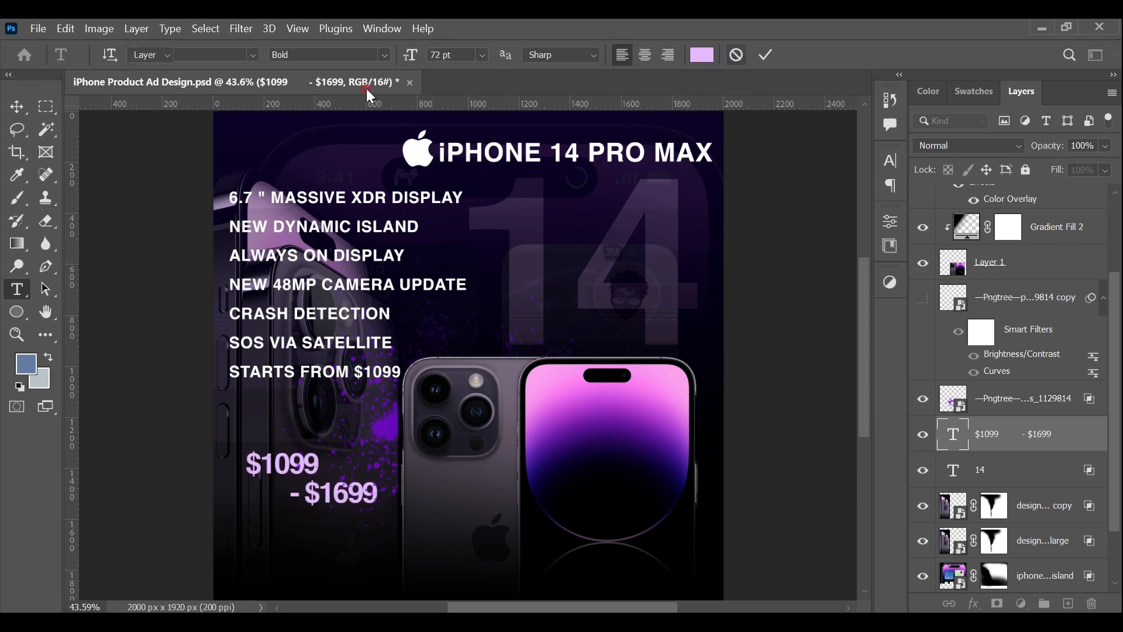
Delete the "$1099 - $1699" price text layer
{"action": "left_click", "coordinate": [17, 106]}
{"action": "key", "text": "Delete"}
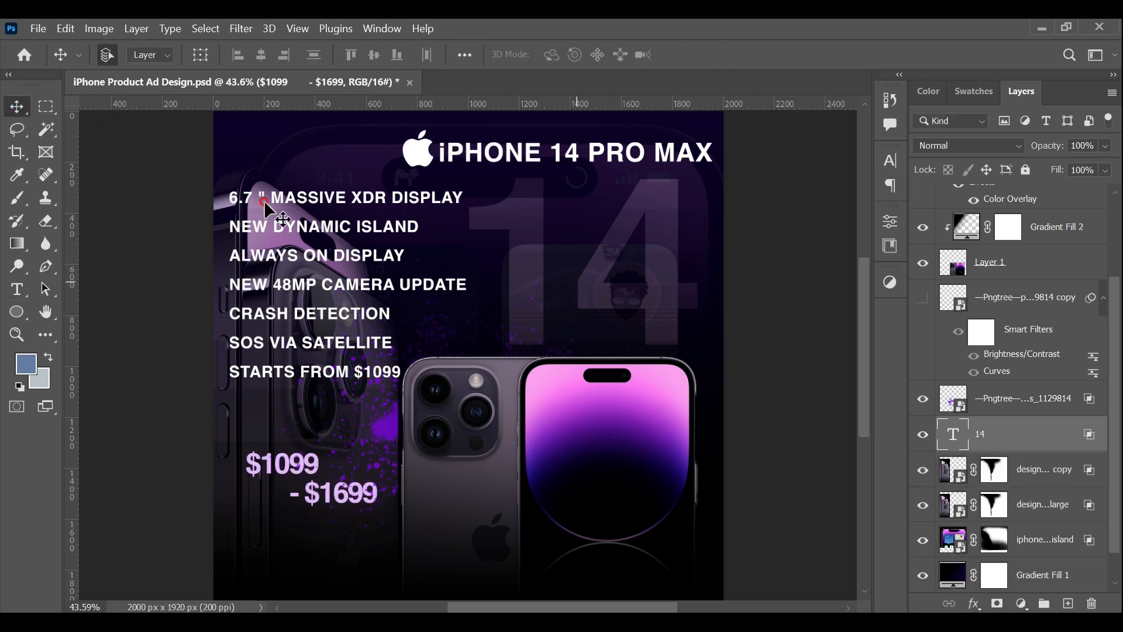
Add the text "ORDER NOW!" at 100 pt below the feature list, beside the small phones
{"action": "left_click", "coordinate": [17, 289]}
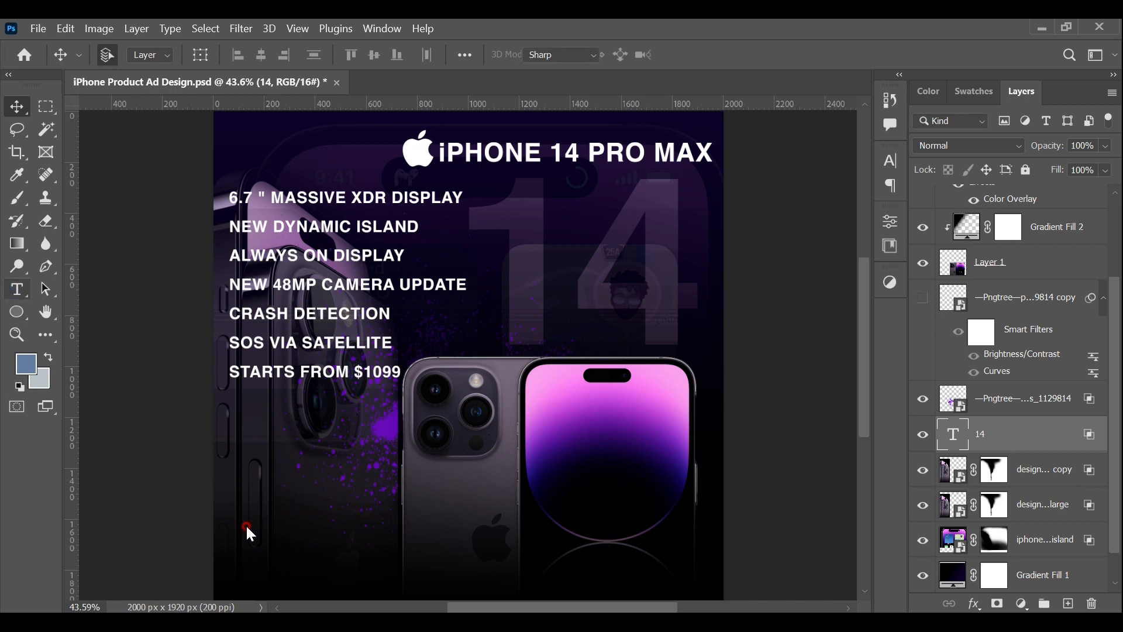
{"action": "left_click", "coordinate": [252, 475]}
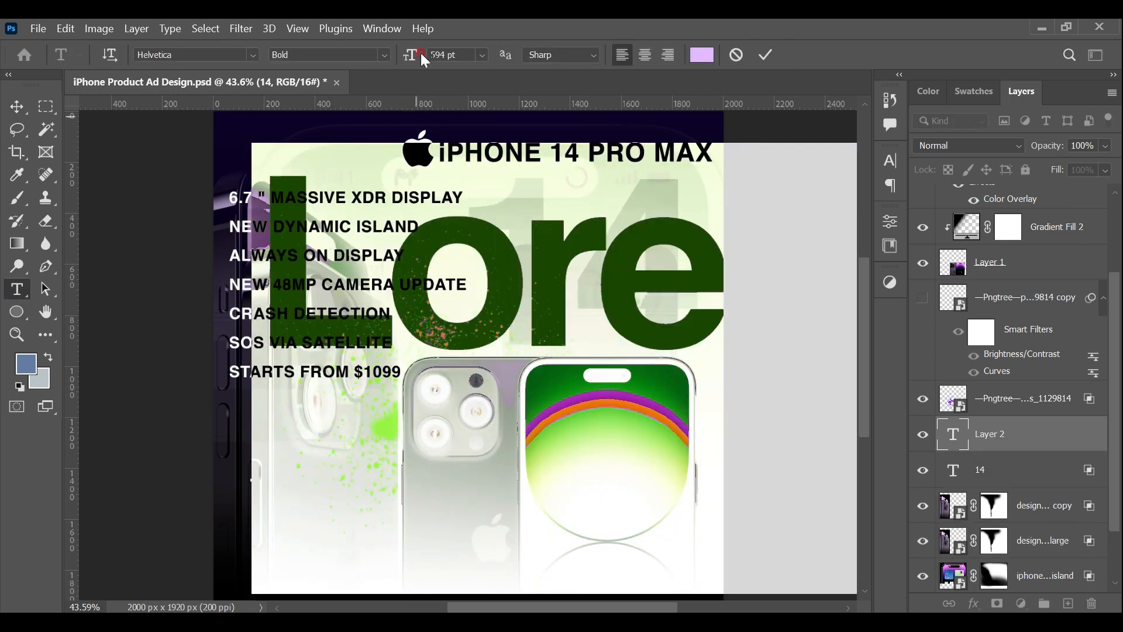
{"action": "left_click", "coordinate": [455, 54]}
{"action": "key", "text": "Tab"}
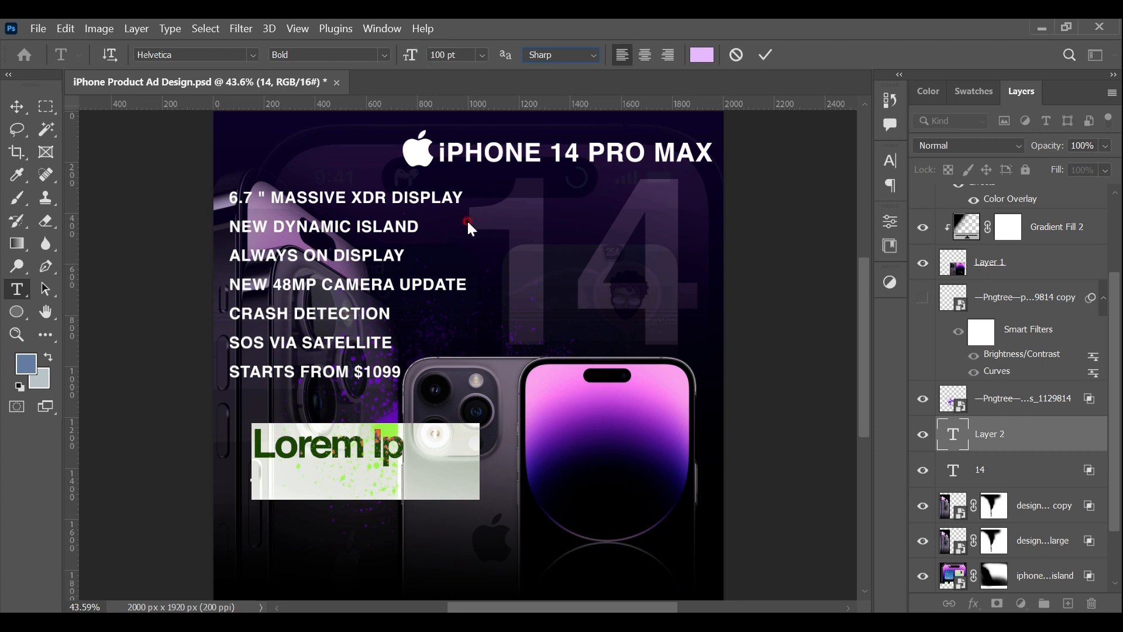
{"action": "left_click", "coordinate": [394, 430]}
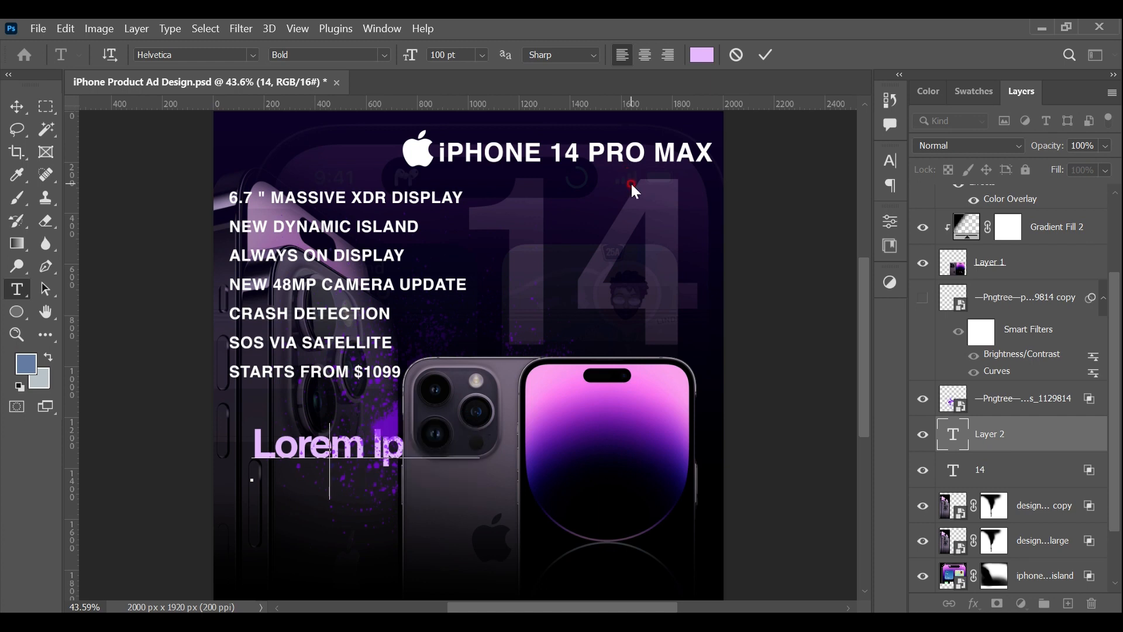
{"action": "key", "text": "Left"}
{"action": "key", "text": "ctrl+a"}
{"action": "key", "text": "BackSpace"}
{"action": "type", "text": "order no"}
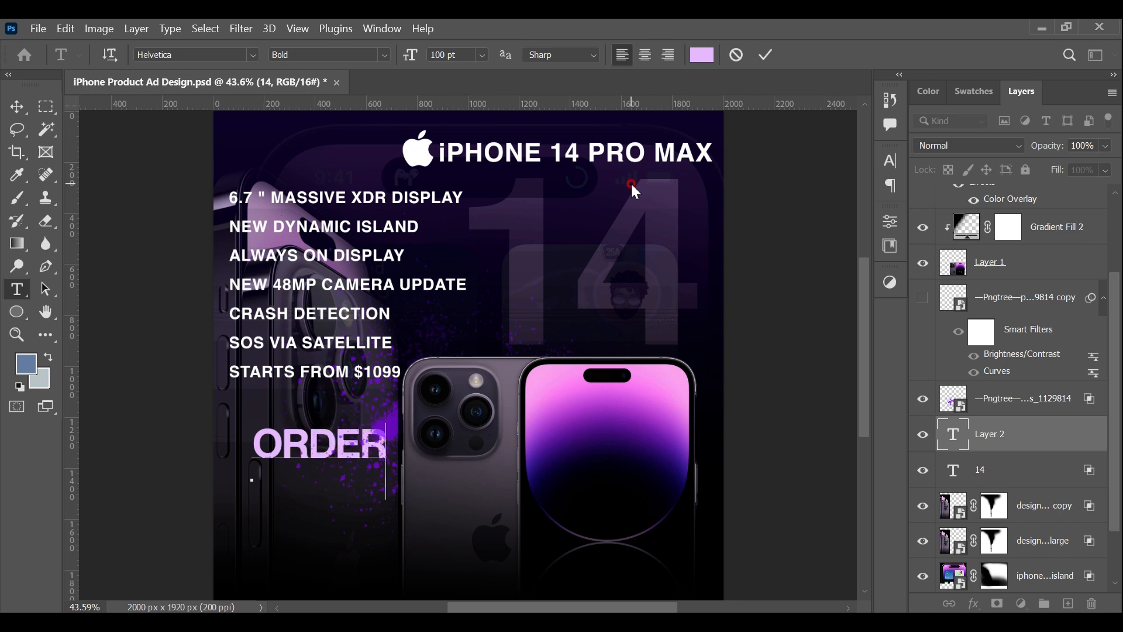
{"action": "type", "text": "w!"}
{"action": "left_click", "coordinate": [15, 106]}
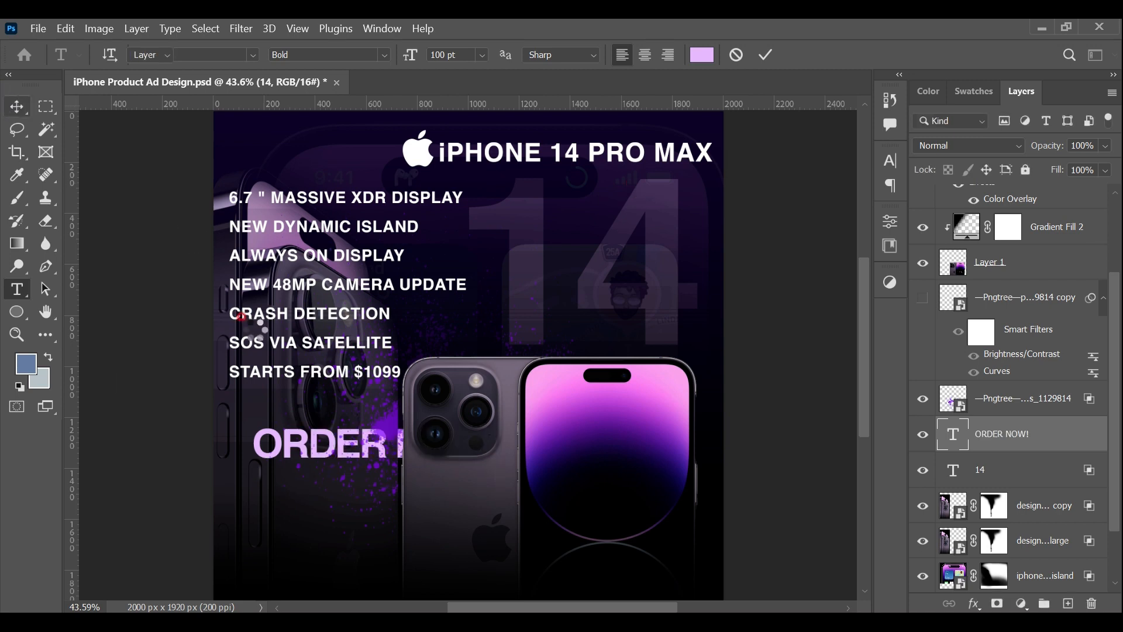
Break "ORDER NOW!" onto two lines, with "NOW!" indented beneath "ORDER"
{"action": "key", "text": "t"}
{"action": "left_click", "coordinate": [393, 442]}
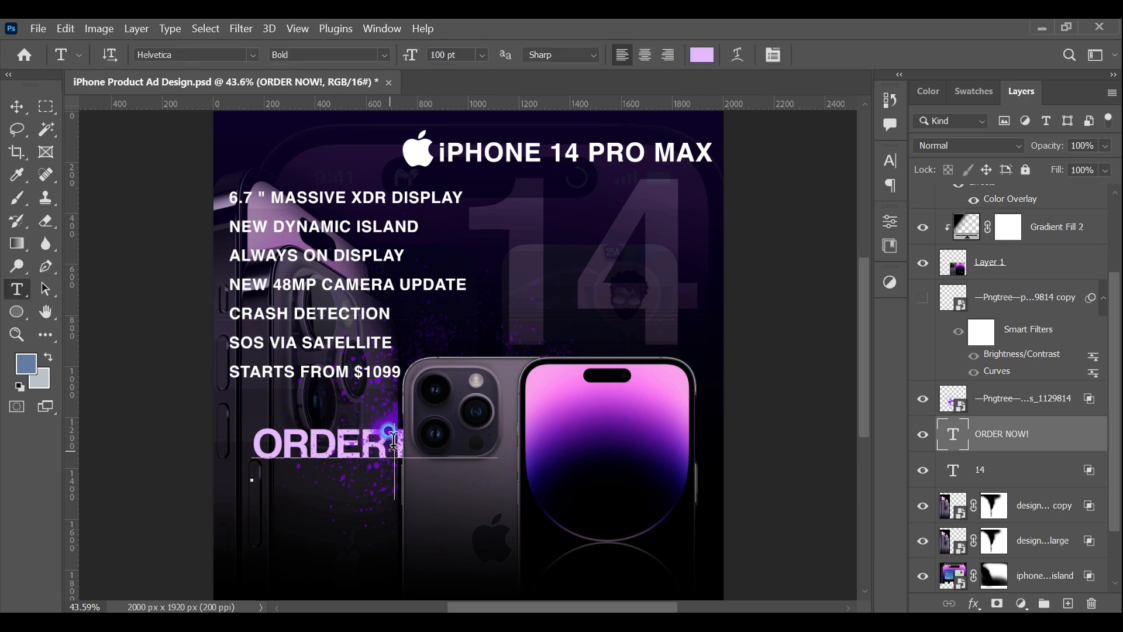
{"action": "key", "text": "Return"}
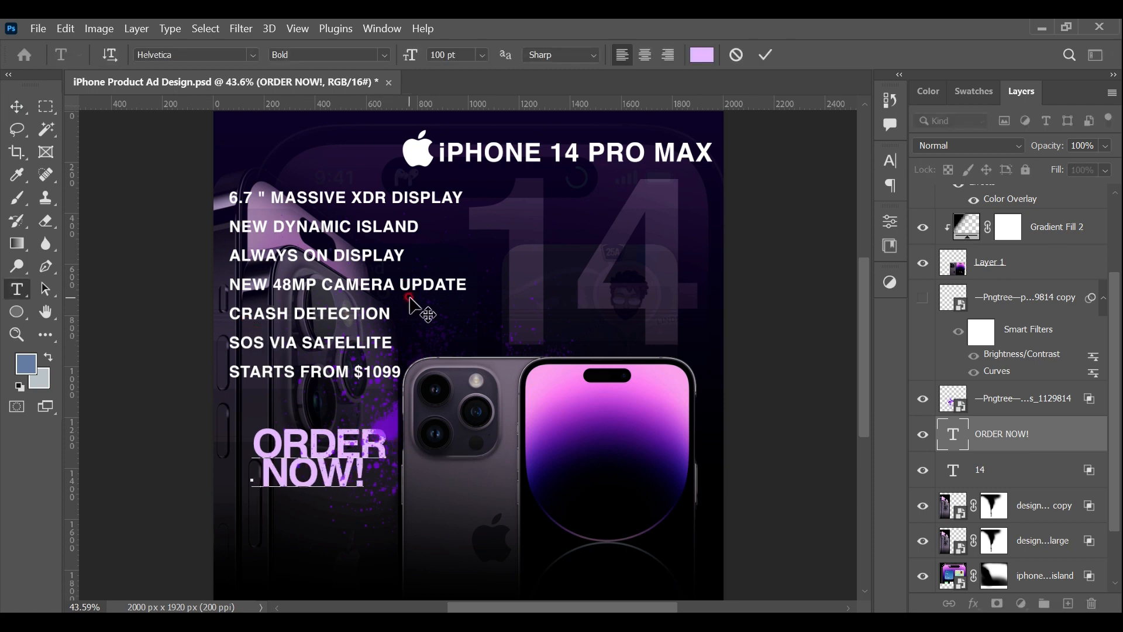
{"action": "left_click", "coordinate": [16, 108]}
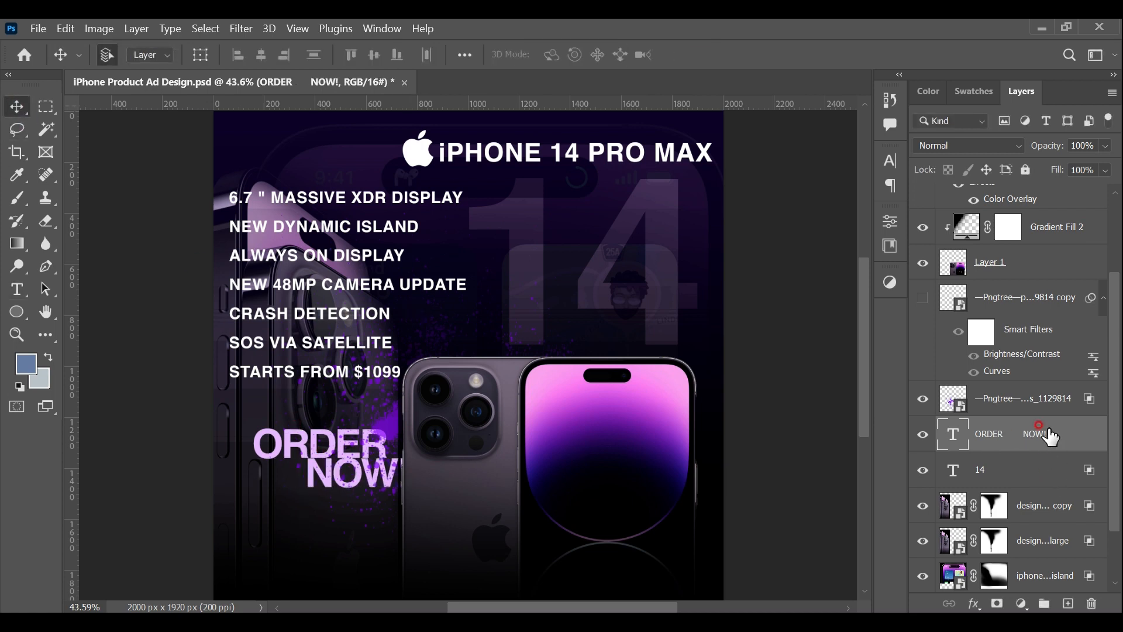